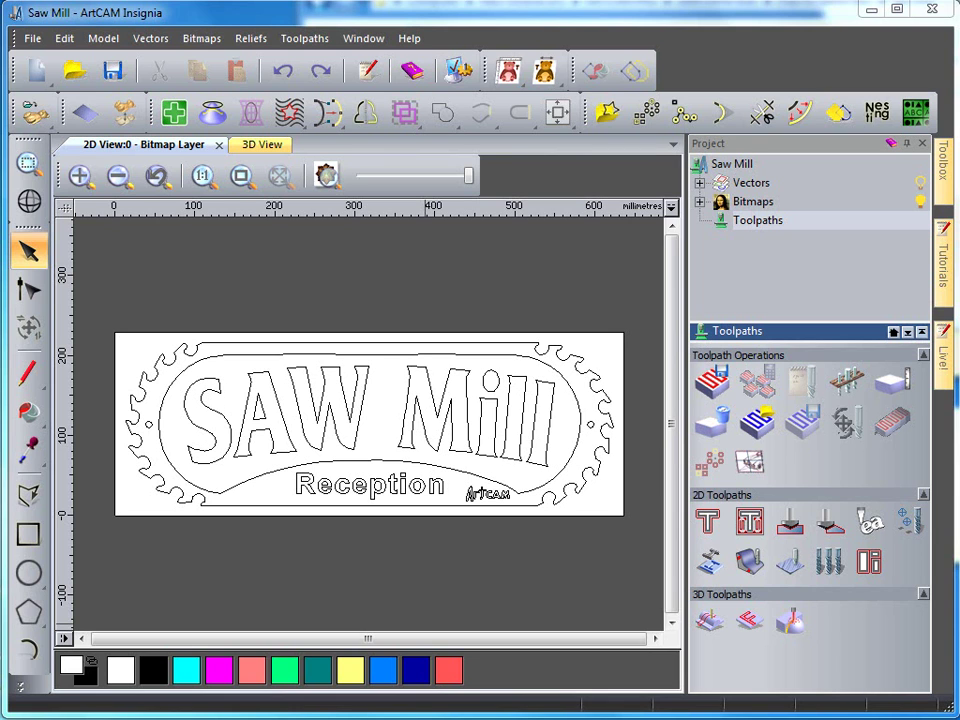
- Show the design vectors on the 3D board and select the SAW Mill letters plus the oval border
{"action": "left_click", "coordinate": [257, 148]}
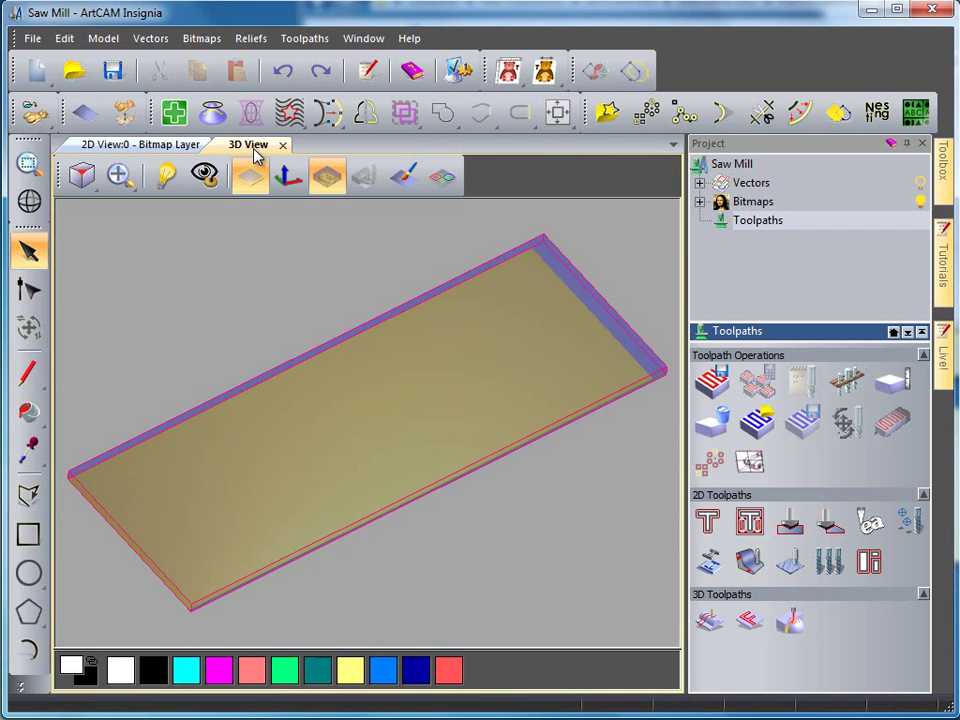
{"action": "left_click", "coordinate": [445, 186]}
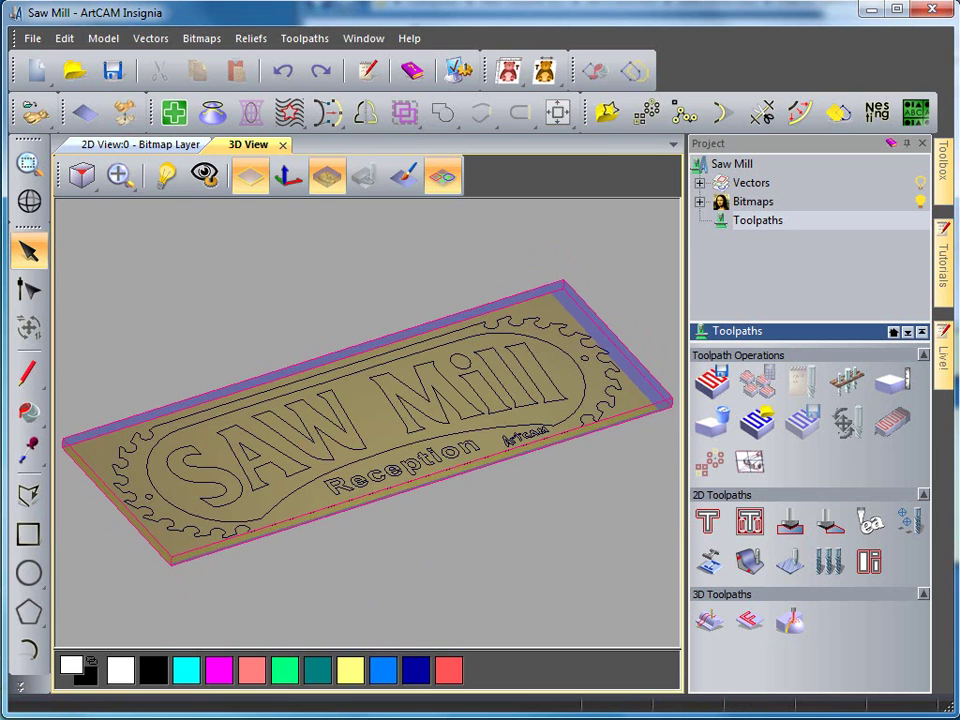
{"action": "scroll", "coordinate": [271, 650], "scroll_direction": "up", "scroll_amount": 3}
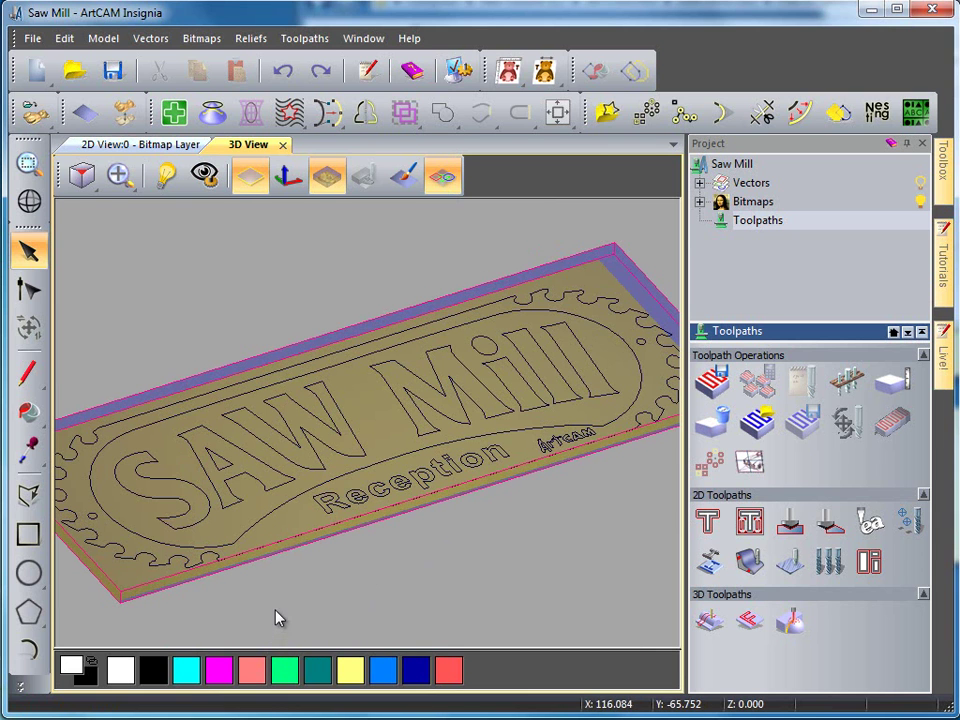
{"action": "left_click", "coordinate": [267, 490]}
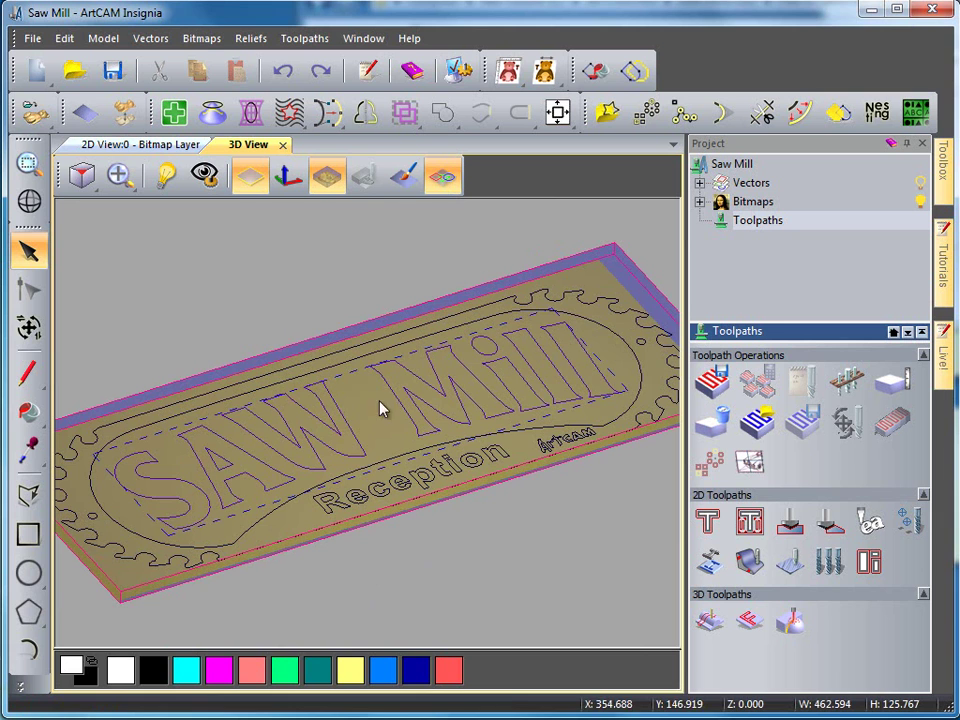
{"action": "left_click", "coordinate": [261, 518], "text": "shift"}
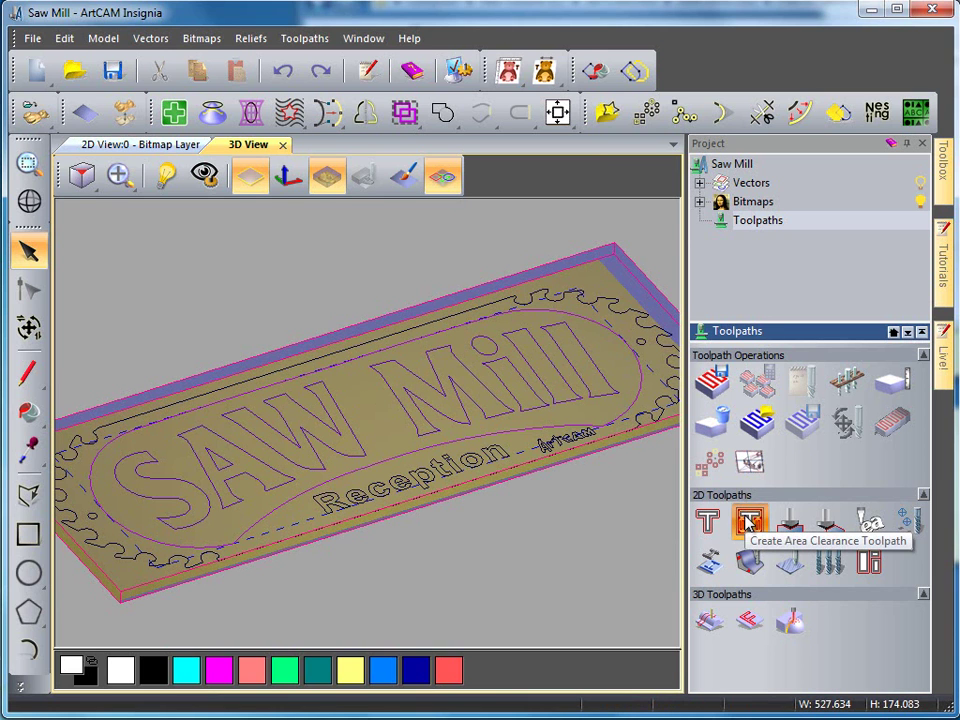
- Start a 2D area clearance toolpath with finish depth 8 and tolerance 0.01
{"action": "left_click", "coordinate": [749, 521]}
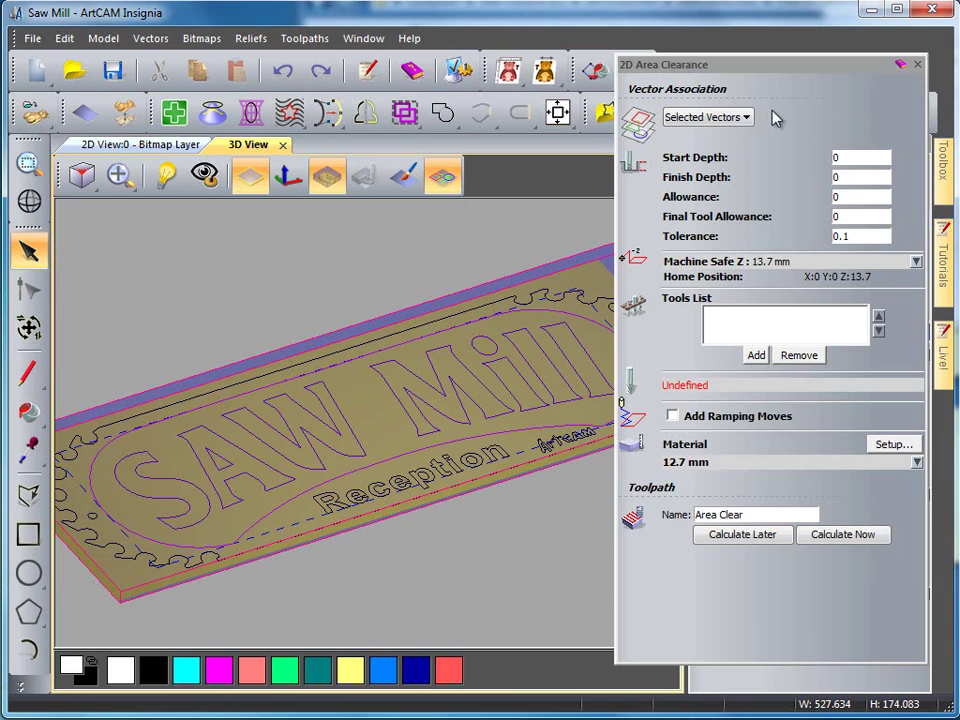
{"action": "key", "text": "Tab"}
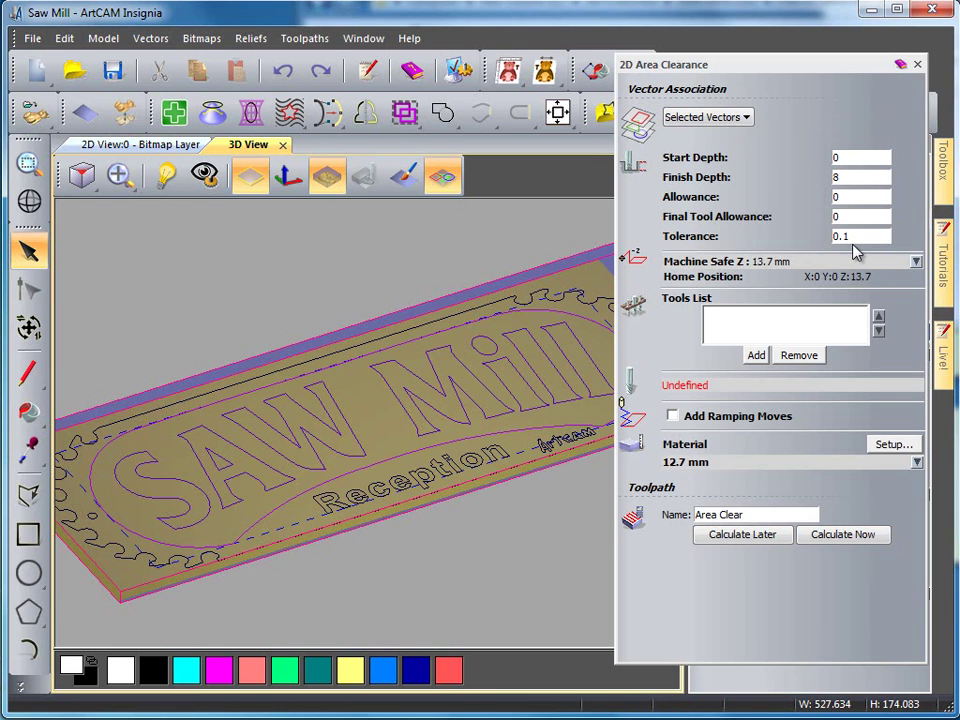
{"action": "key", "text": "BackSpace"}
{"action": "type", "text": "01"}
- Add End Mill 12mm, End Mill 6 mm and End Mill 1.5 mm to the area clearance tools list
{"action": "left_click", "coordinate": [755, 355]}
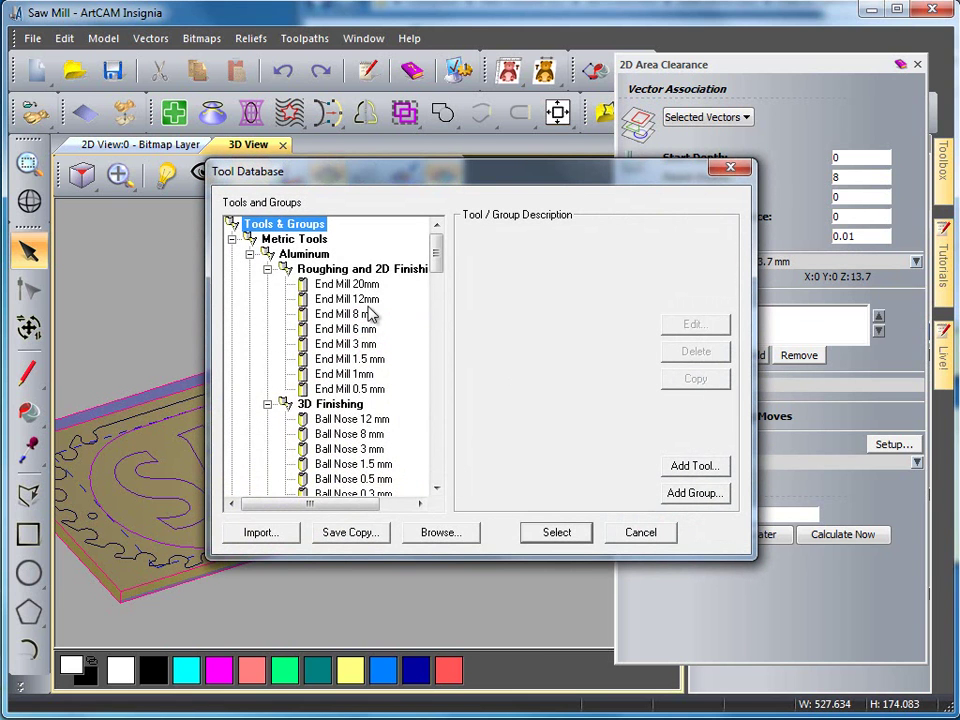
{"action": "left_click", "coordinate": [355, 300]}
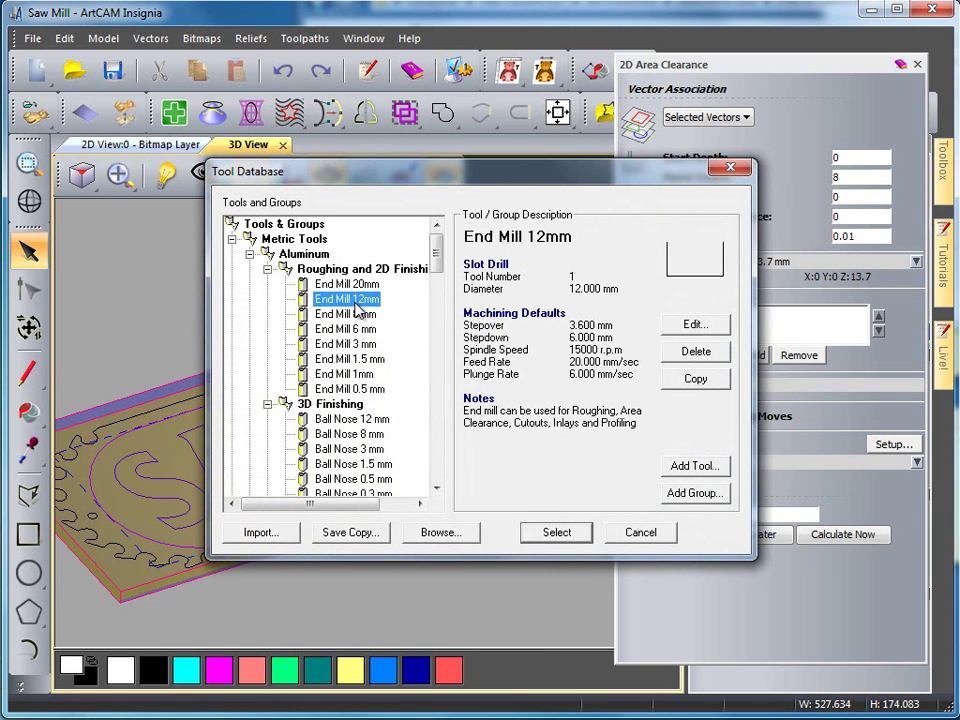
{"action": "left_click", "coordinate": [558, 535]}
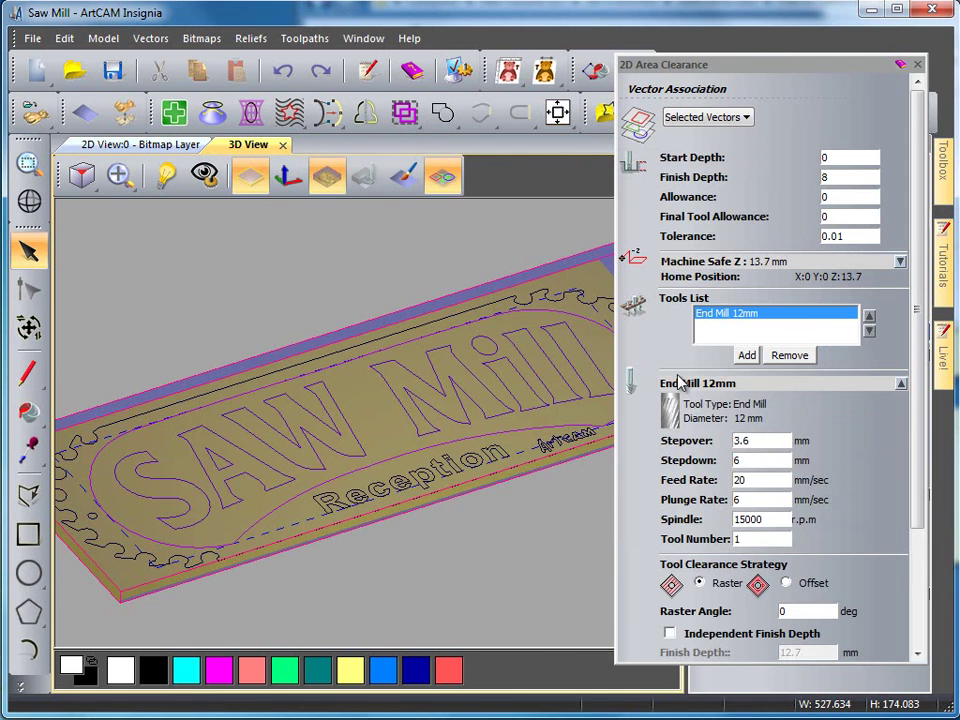
{"action": "left_click", "coordinate": [747, 356]}
{"action": "left_click", "coordinate": [340, 328]}
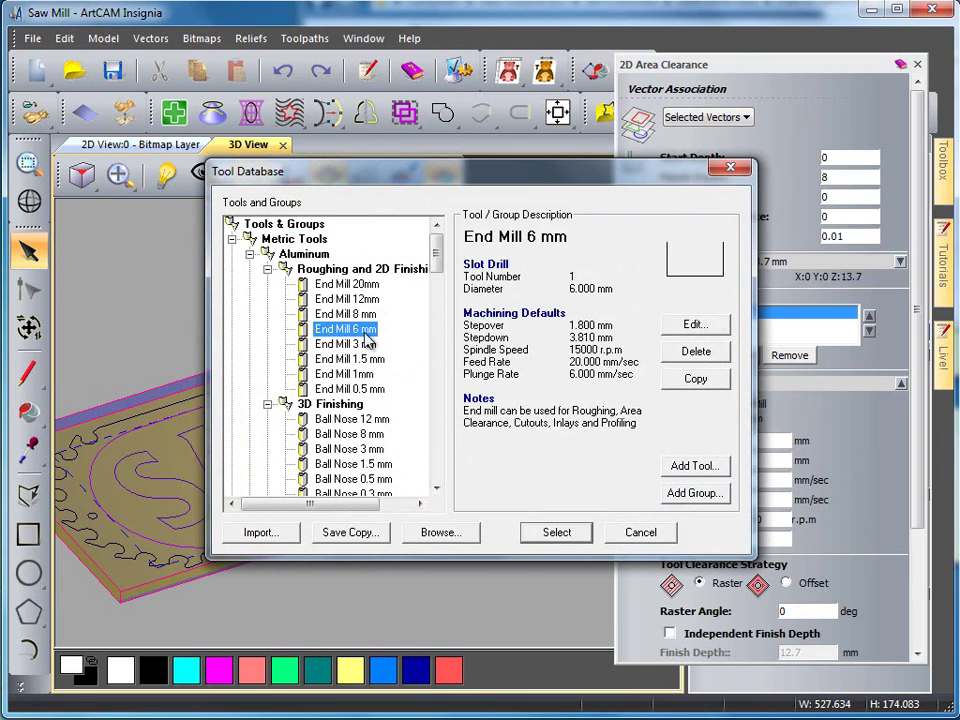
{"action": "left_click", "coordinate": [548, 532]}
{"action": "left_click", "coordinate": [746, 355]}
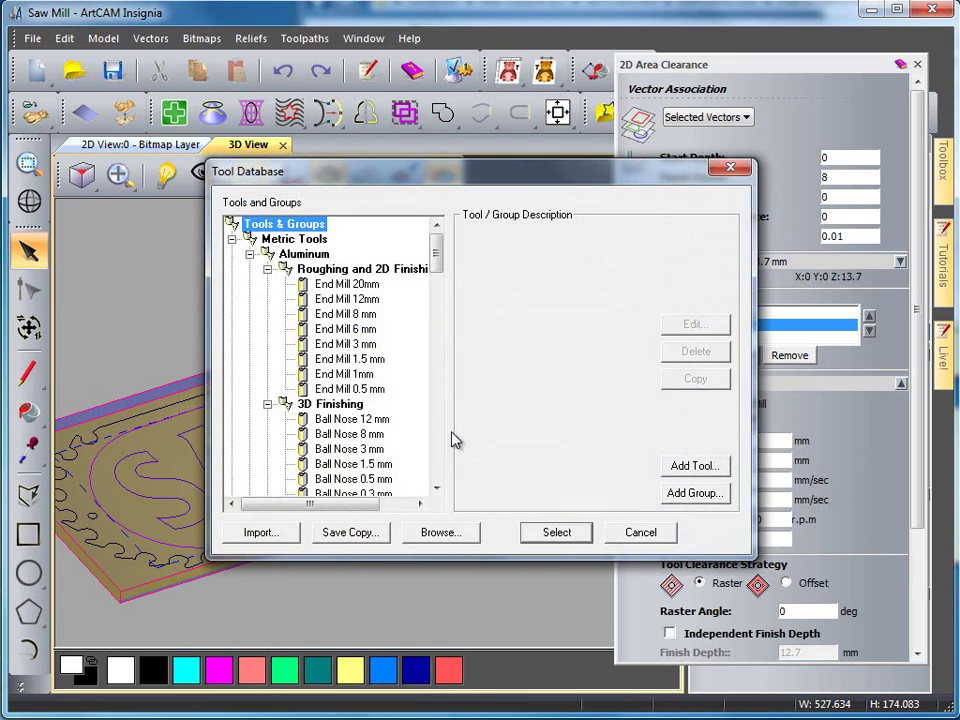
{"action": "left_click", "coordinate": [362, 359]}
{"action": "left_click", "coordinate": [572, 538]}
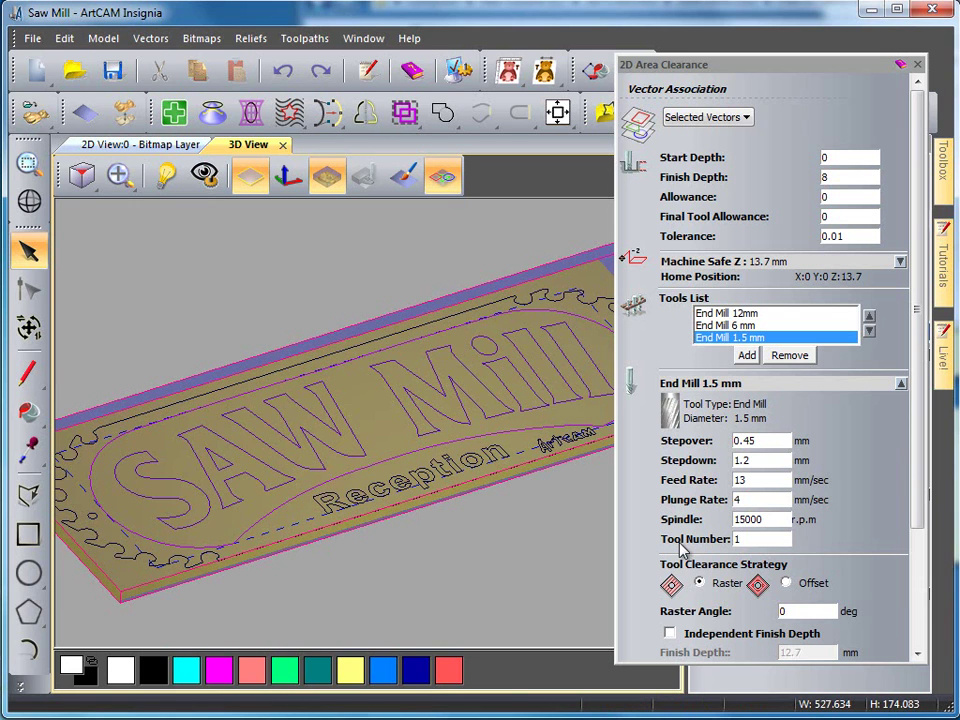
- Set Safe Z and Home Z both to 10
{"action": "left_click", "coordinate": [700, 261]}
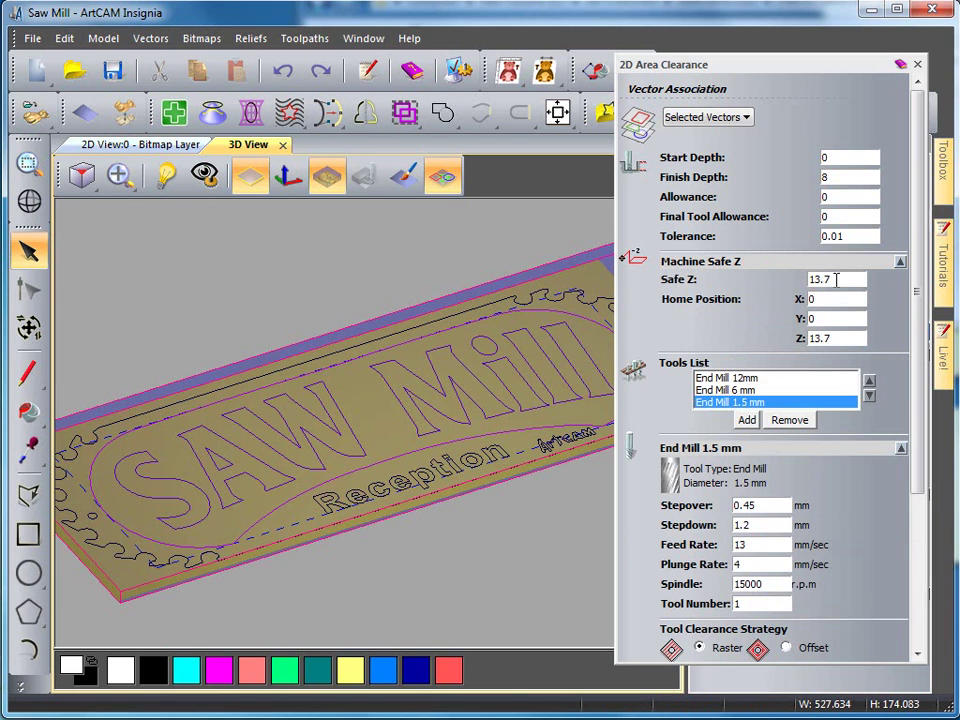
{"action": "type", "text": "10"}
{"action": "double_click", "coordinate": [833, 338]}
{"action": "type", "text": "10"}
{"action": "left_click", "coordinate": [901, 262]}
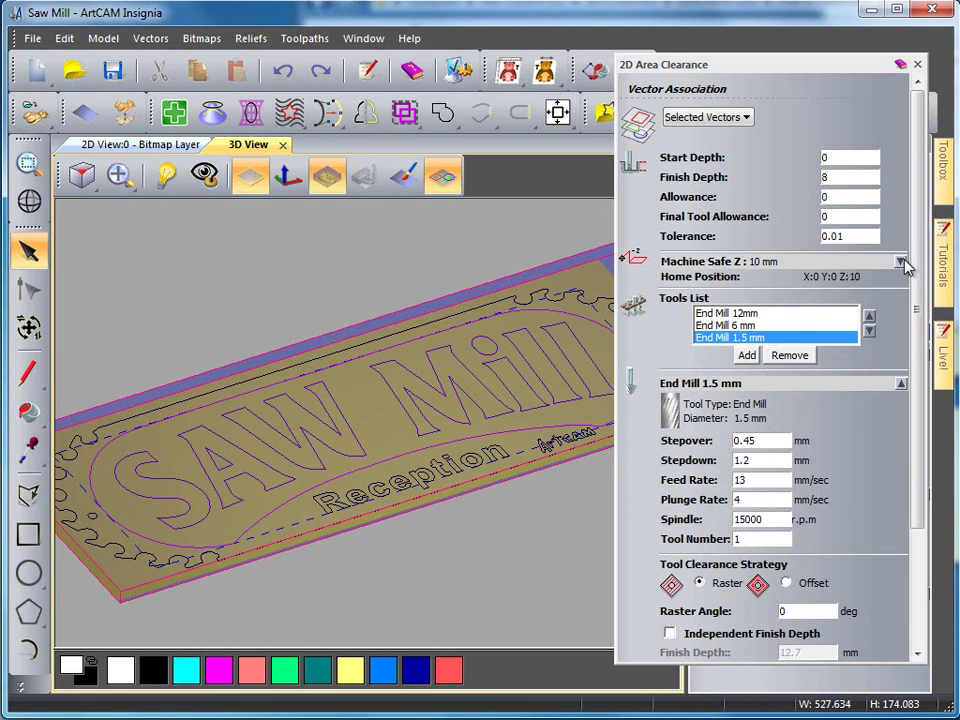
- Set the material thickness to 12 mm with Z zero at the material top
{"action": "left_click_drag", "start_coordinate": [917, 280], "coordinate": [928, 435]}
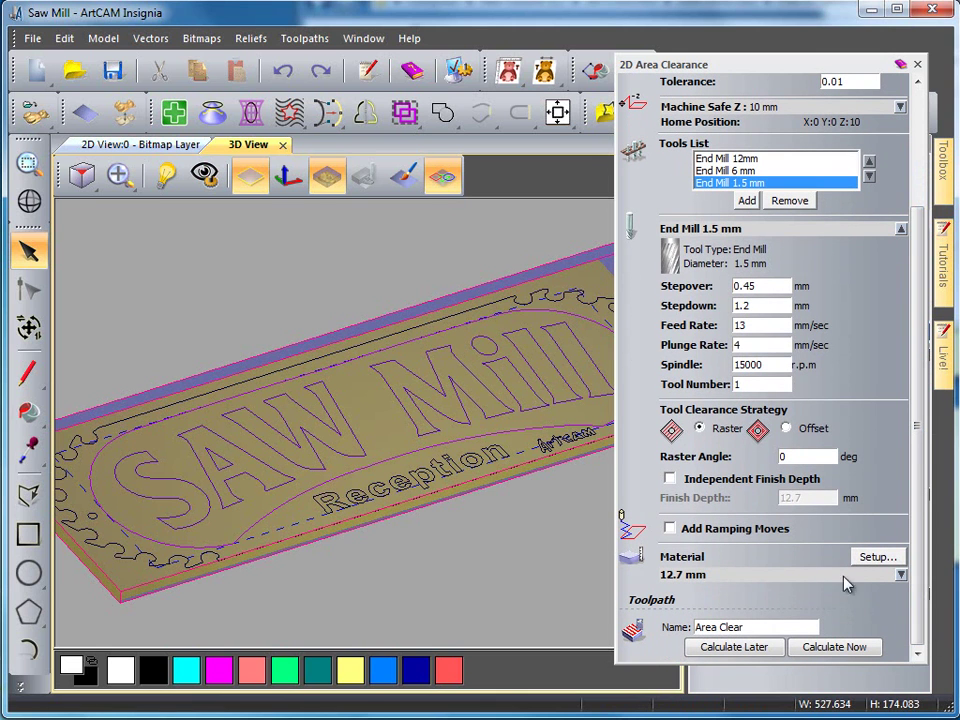
{"action": "left_click", "coordinate": [872, 560]}
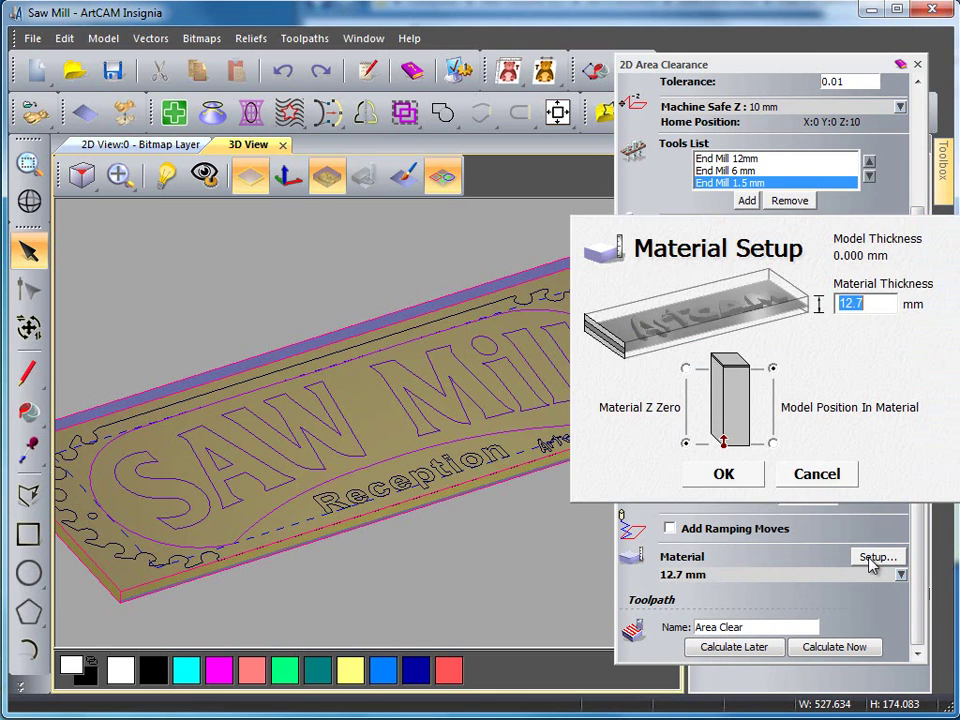
{"action": "type", "text": "12"}
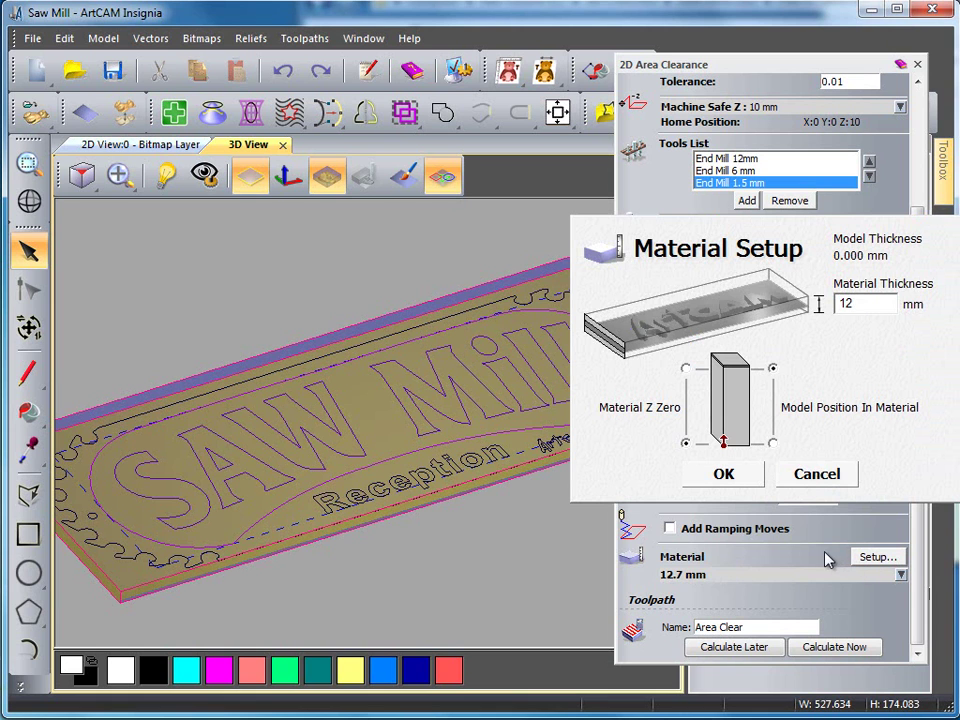
{"action": "left_click", "coordinate": [687, 370]}
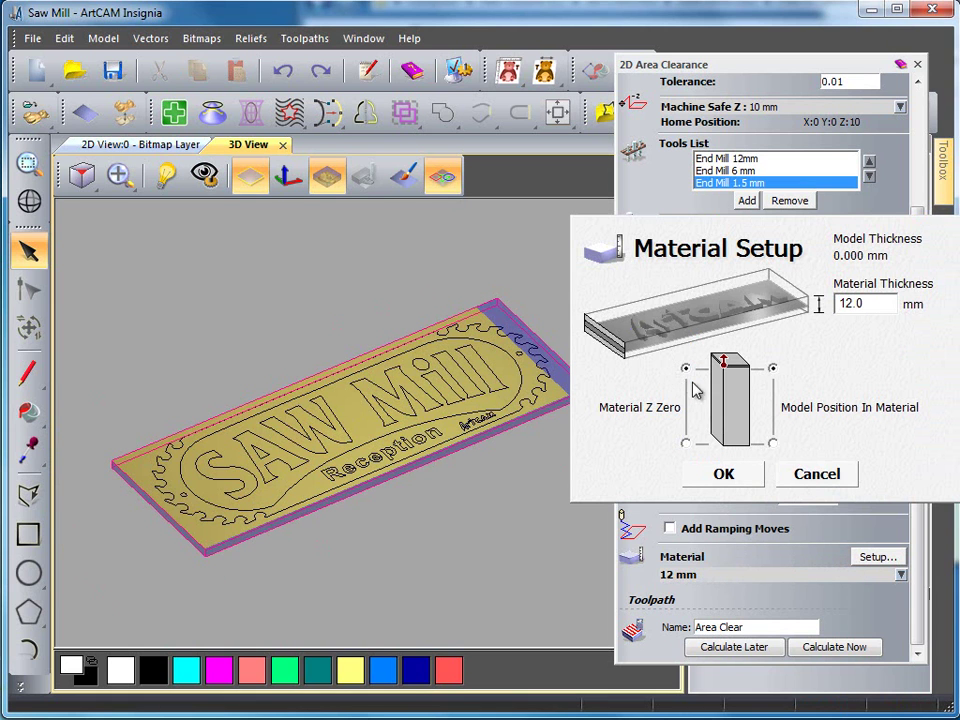
{"action": "left_click", "coordinate": [724, 474]}
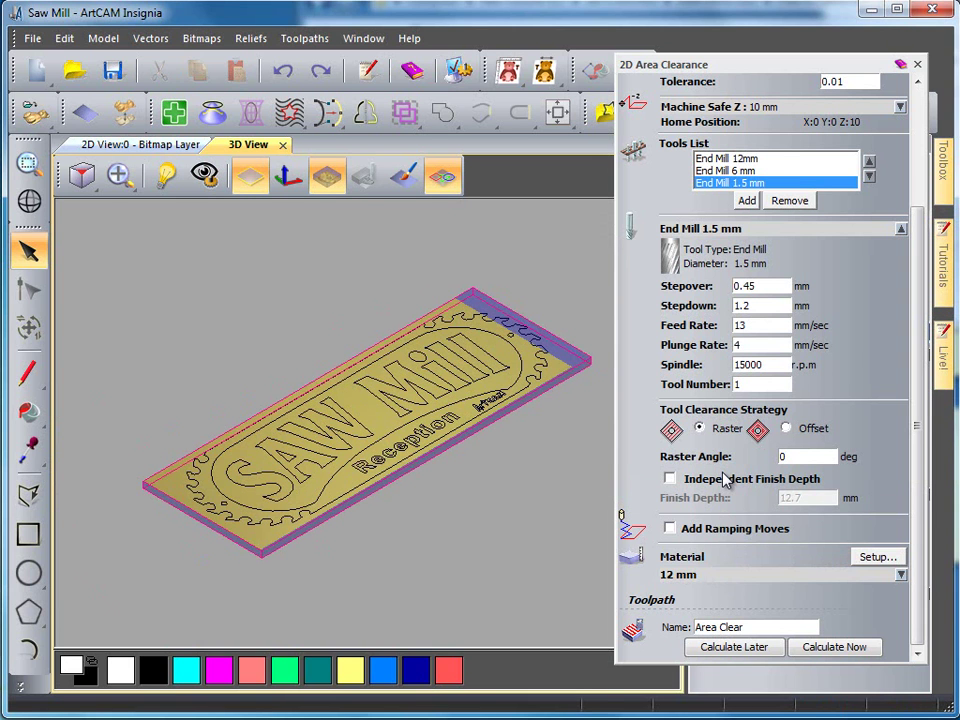
- Calculate the Area Clear toolpath, close the panel, and inspect the passes over the SAW Mill letters
{"action": "left_click", "coordinate": [843, 648]}
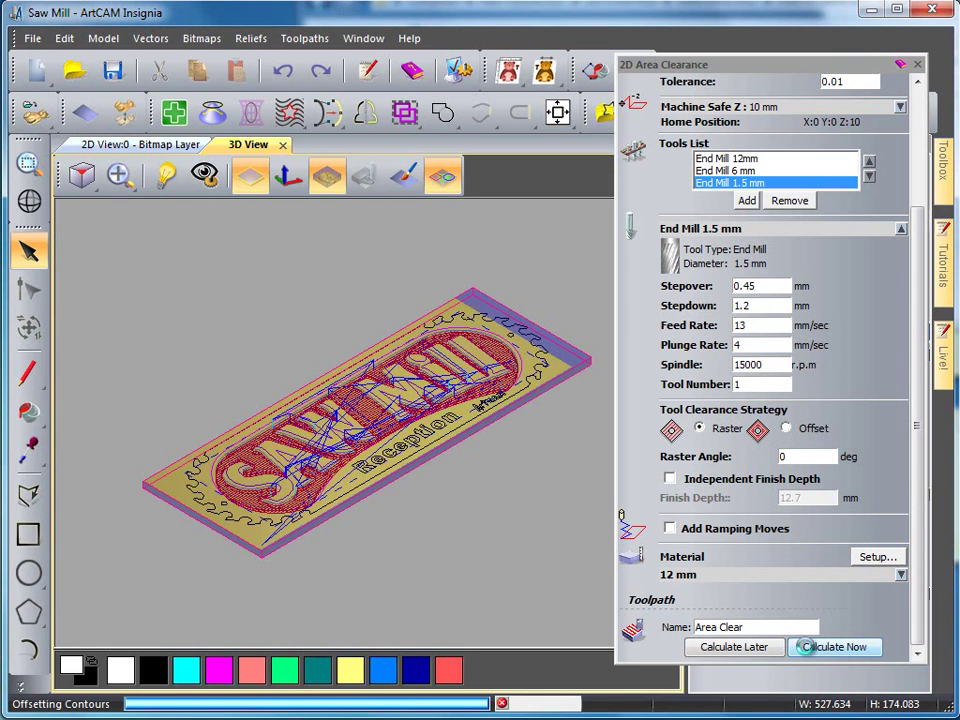
{"action": "left_click", "coordinate": [917, 65]}
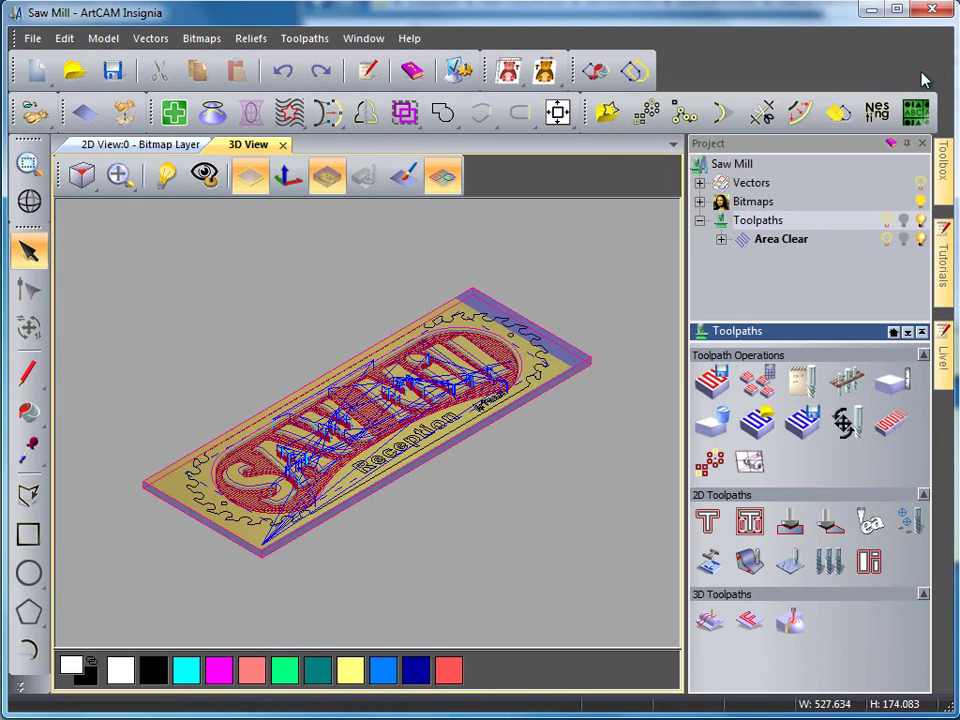
{"action": "scroll", "coordinate": [467, 445], "scroll_direction": "up", "scroll_amount": 5}
{"action": "scroll", "coordinate": [465, 451], "scroll_direction": "down", "scroll_amount": 4}
{"action": "scroll", "coordinate": [504, 442], "scroll_direction": "up", "scroll_amount": 4}
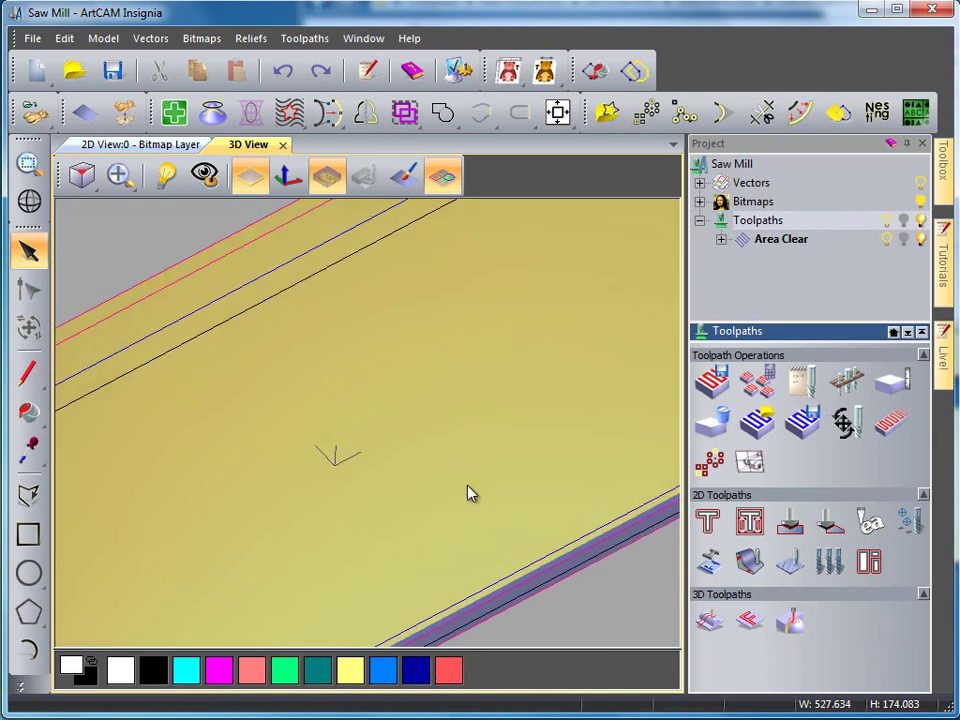
{"action": "scroll", "coordinate": [467, 499], "scroll_direction": "down", "scroll_amount": 4}
{"action": "scroll", "coordinate": [430, 500], "scroll_direction": "up", "scroll_amount": 4}
{"action": "scroll", "coordinate": [390, 549], "scroll_direction": "down", "scroll_amount": 4}
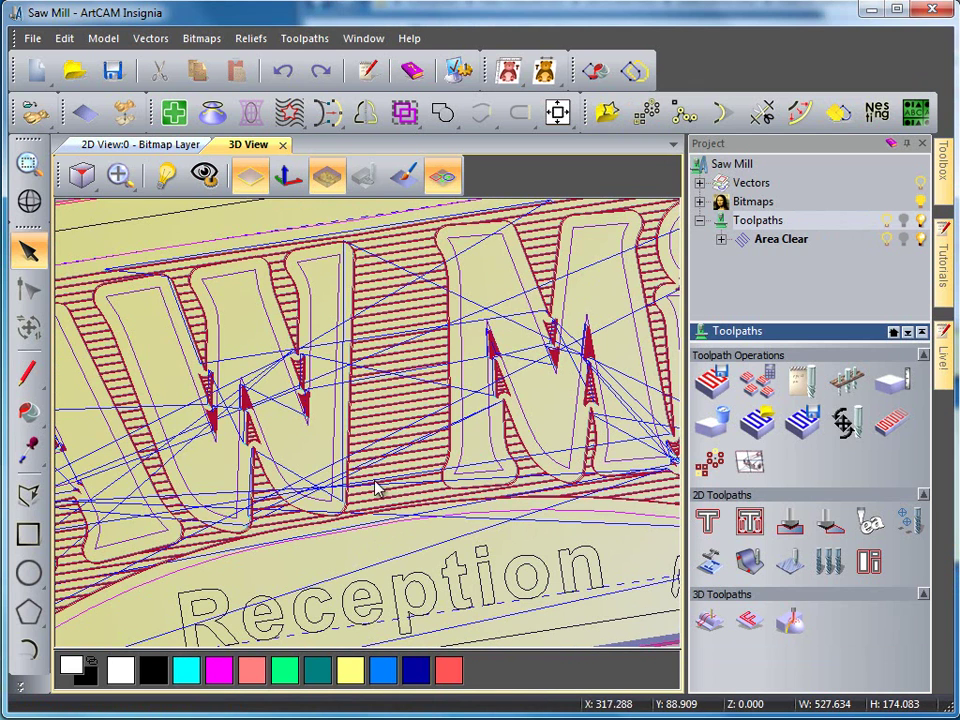
{"action": "scroll", "coordinate": [503, 422], "scroll_direction": "up", "scroll_amount": 4}
{"action": "scroll", "coordinate": [505, 422], "scroll_direction": "down", "scroll_amount": 4}
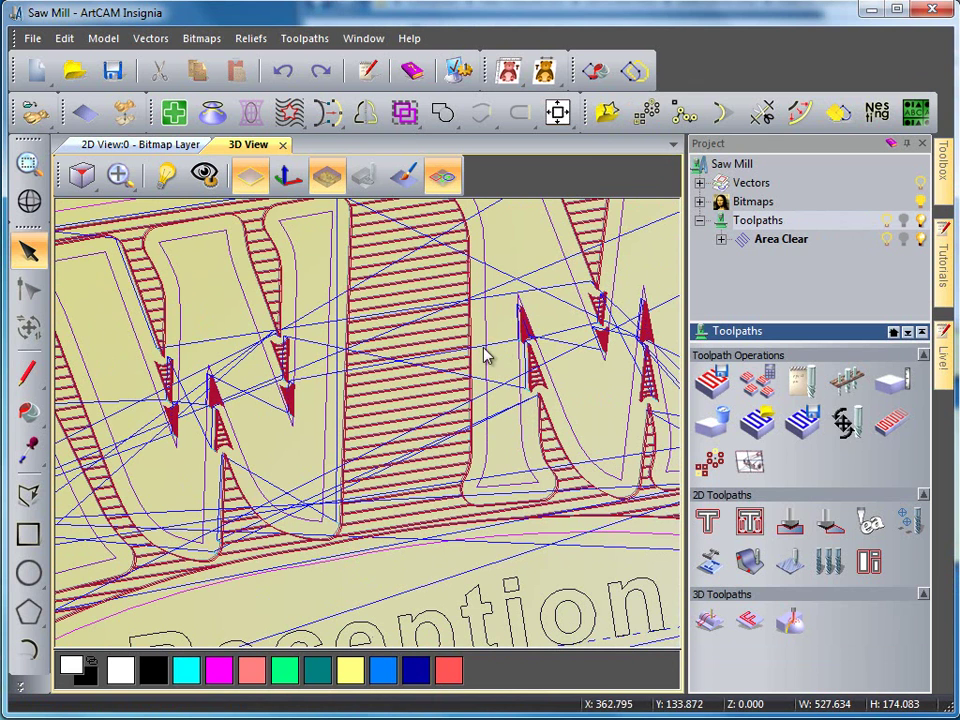
{"action": "scroll", "coordinate": [290, 440], "scroll_direction": "down", "scroll_amount": 3}
{"action": "mouse_move", "coordinate": [300, 454]}
{"action": "left_mouse_down"}
{"action": "mouse_move", "coordinate": [328, 501]}
{"action": "mouse_move", "coordinate": [411, 518]}
{"action": "left_mouse_up"}
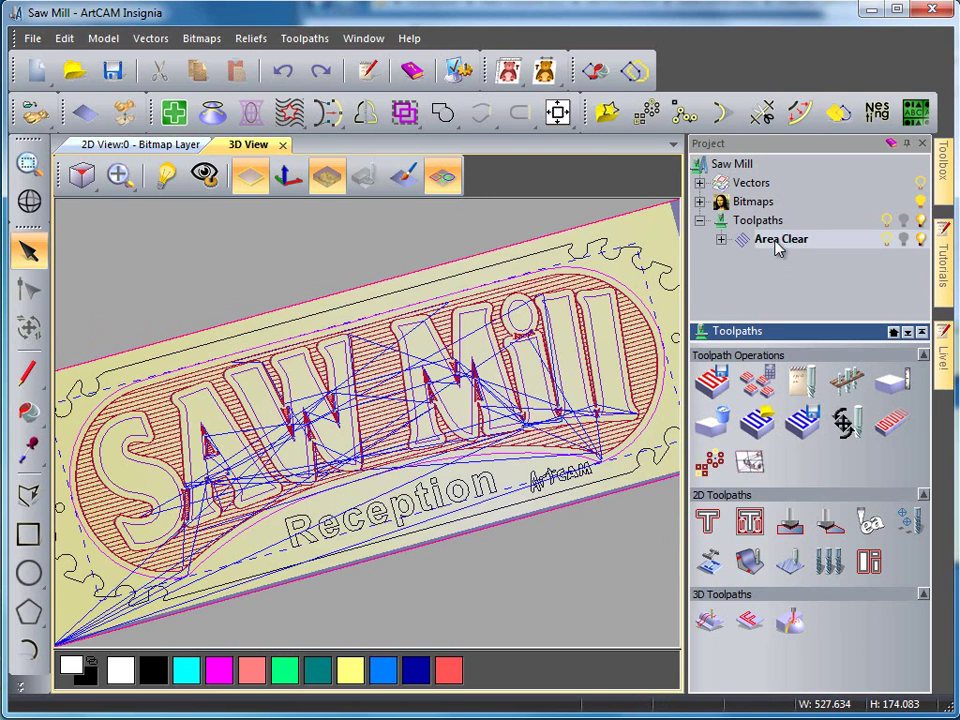
- Simulate the Area Clear toolpath on the whole model at Standard resolution
{"action": "left_click", "coordinate": [779, 241]}
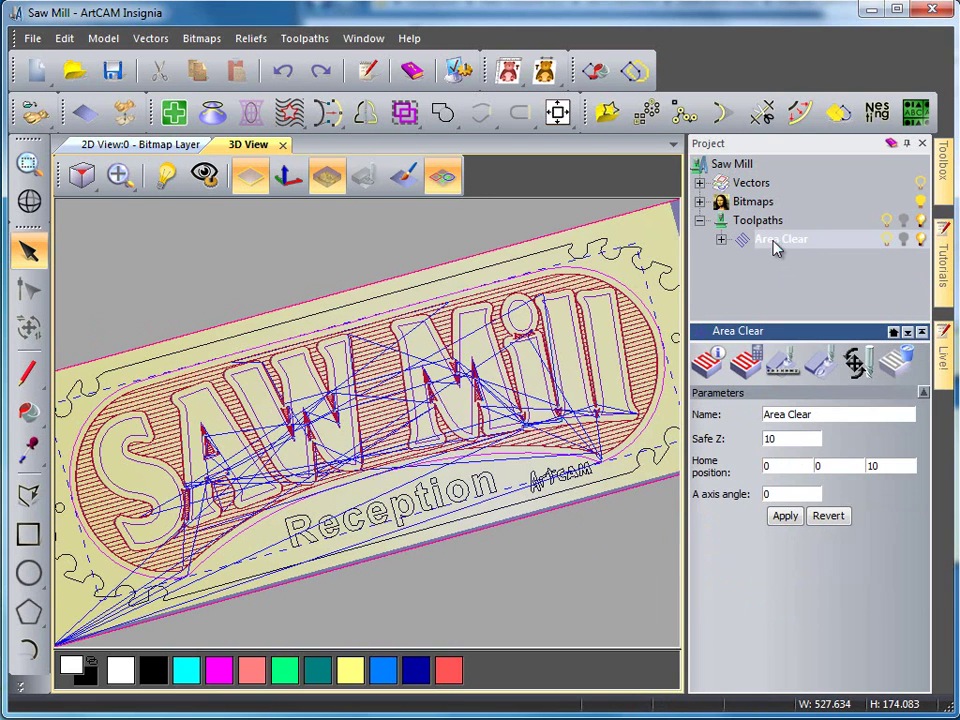
{"action": "left_click", "coordinate": [822, 366]}
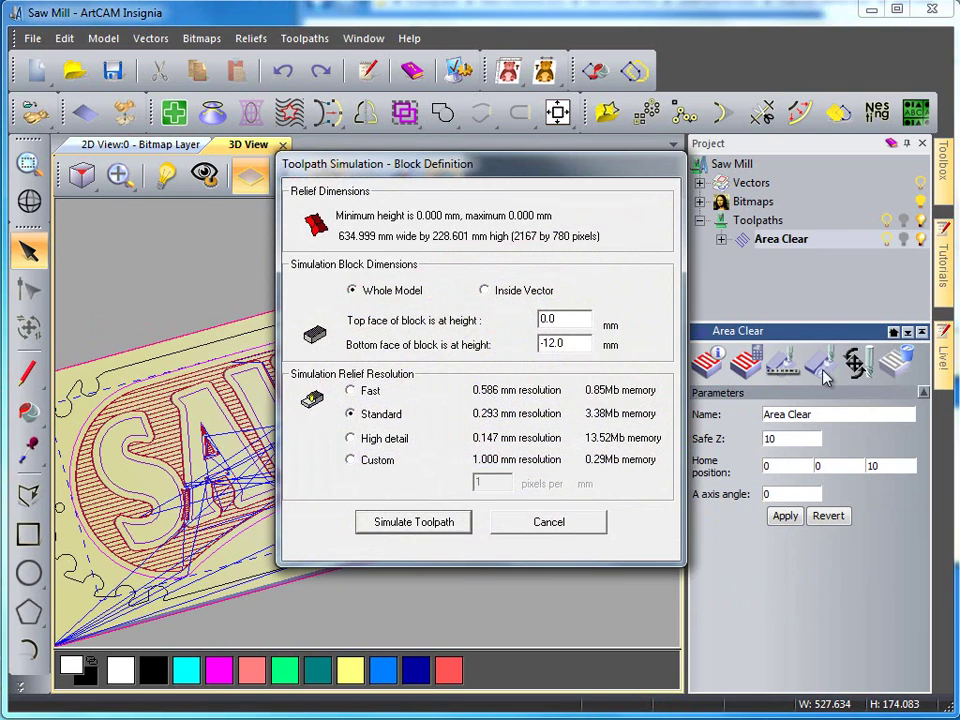
{"action": "left_click", "coordinate": [430, 526]}
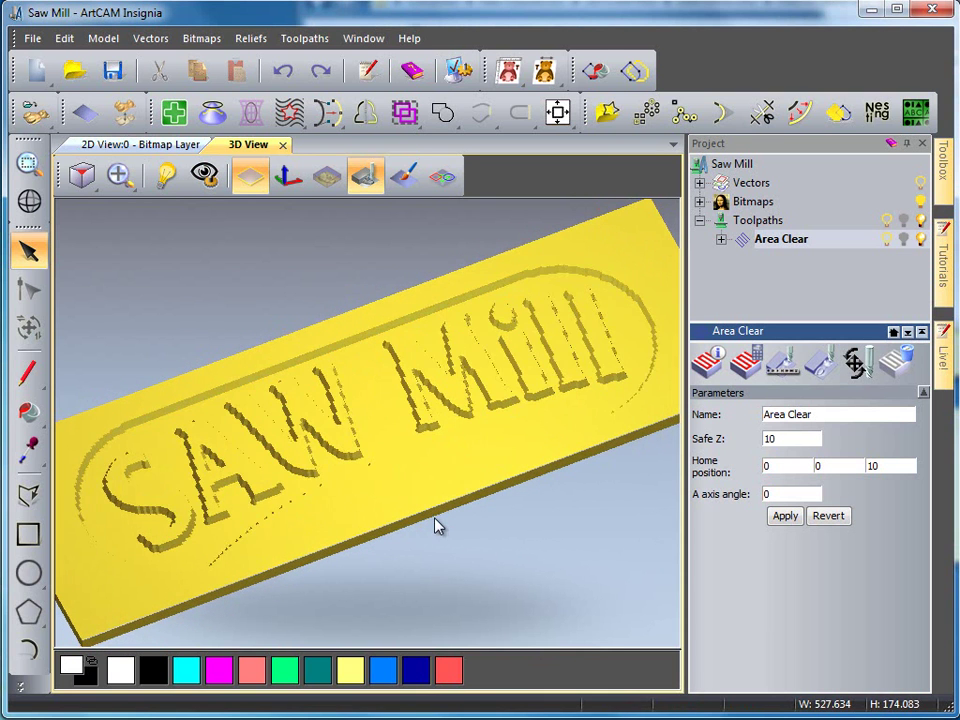
- Hide the Area Clear toolpath lines over the machined board and bring back the toolpath operations list
{"action": "left_click", "coordinate": [440, 180]}
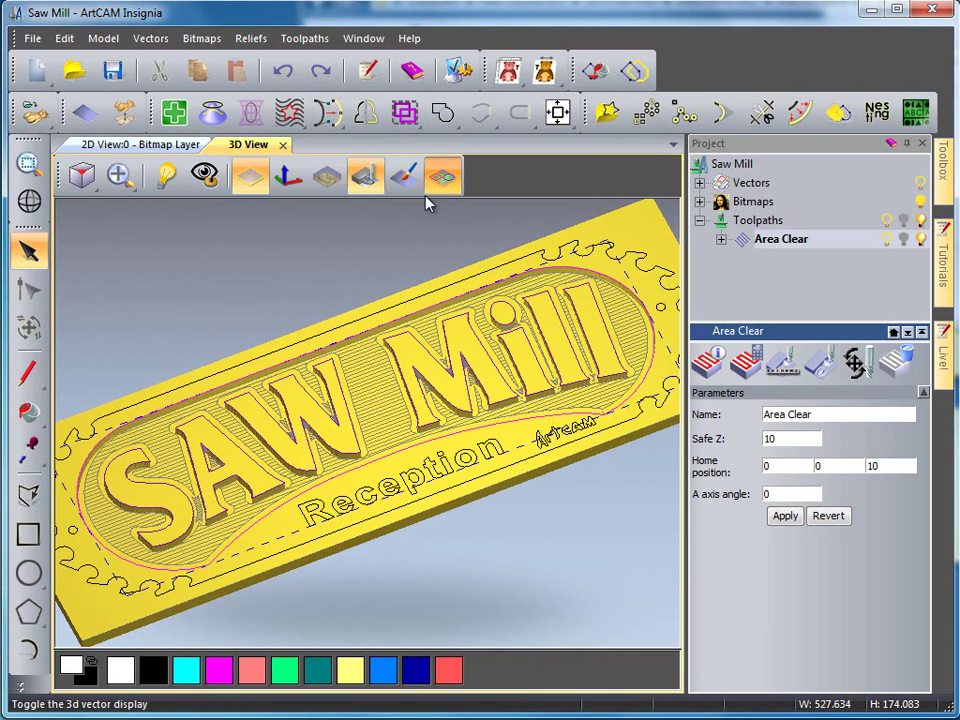
{"action": "left_click_drag", "start_coordinate": [436, 446], "coordinate": [470, 438]}
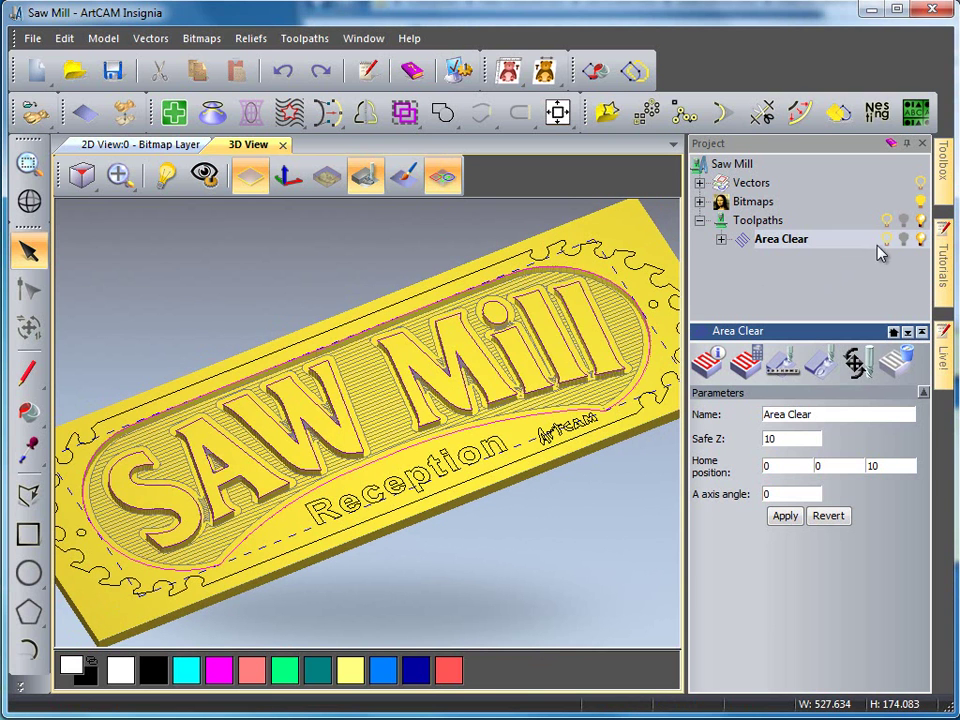
{"action": "left_click", "coordinate": [920, 240]}
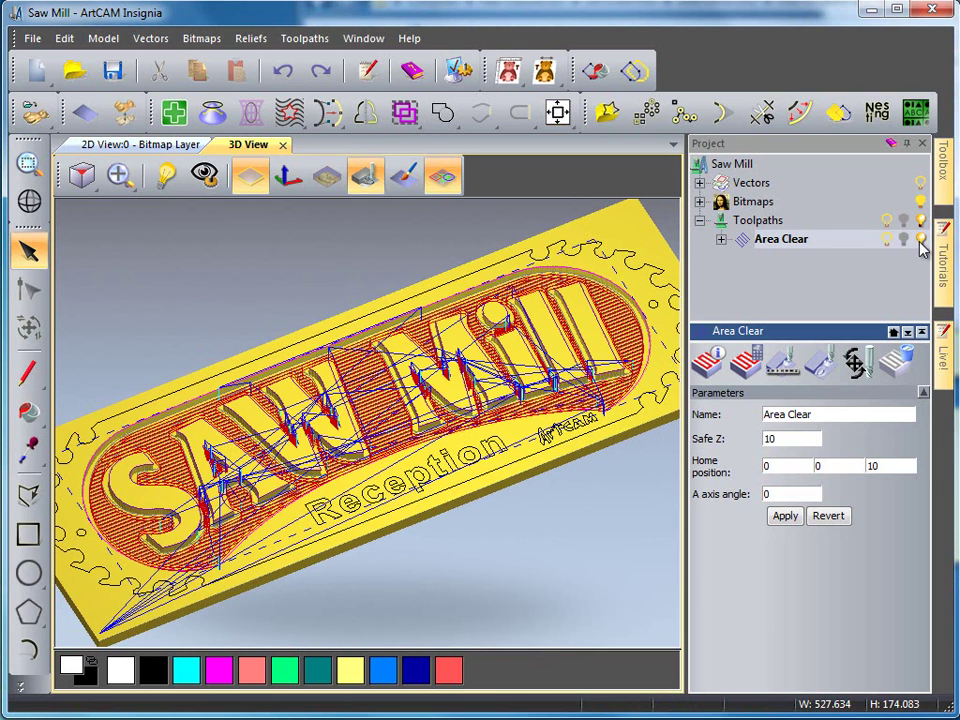
{"action": "left_click", "coordinate": [886, 239]}
{"action": "left_click_drag", "start_coordinate": [456, 451], "coordinate": [446, 439]}
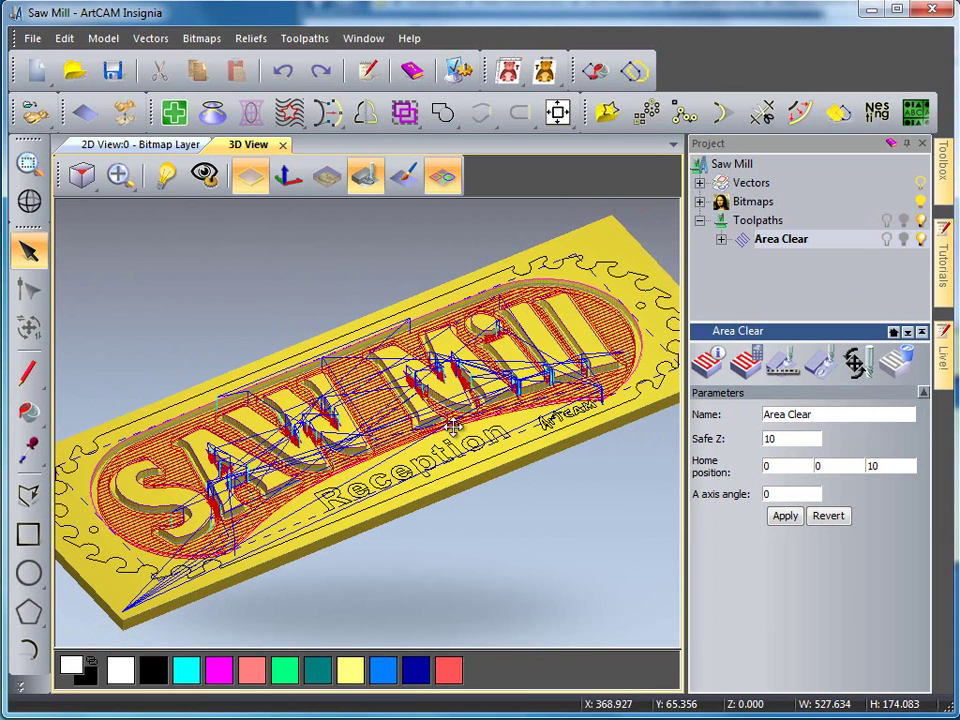
{"action": "left_click", "coordinate": [920, 239]}
{"action": "left_click", "coordinate": [740, 221]}
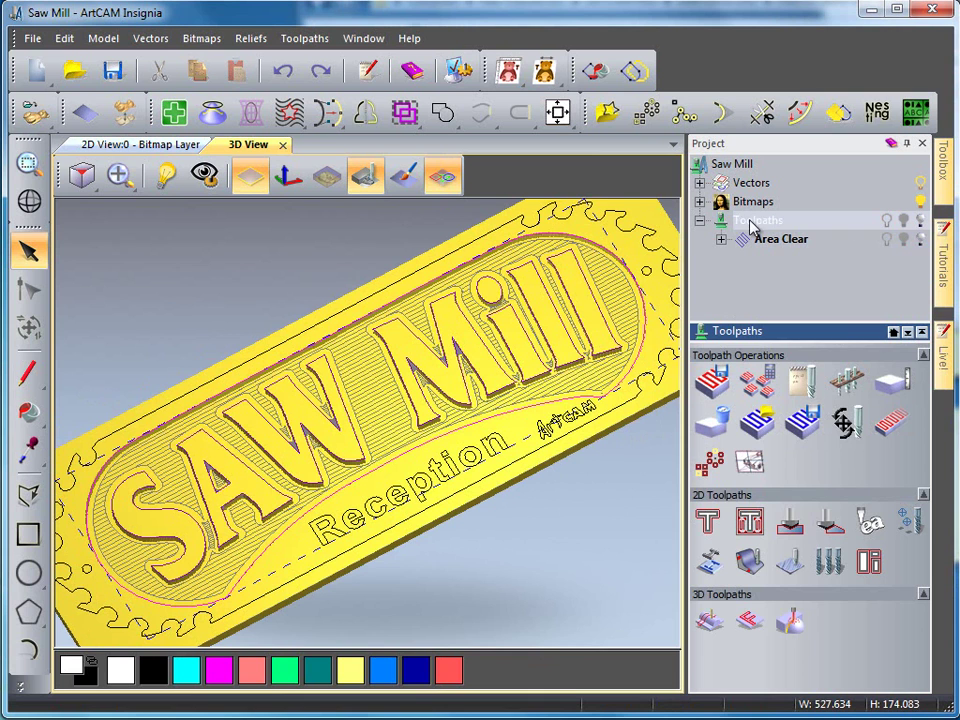
- Start a bevel carving toolpath on the SAW Mill letter vectors with finish depth 7 instead of 12
{"action": "left_click", "coordinate": [830, 522]}
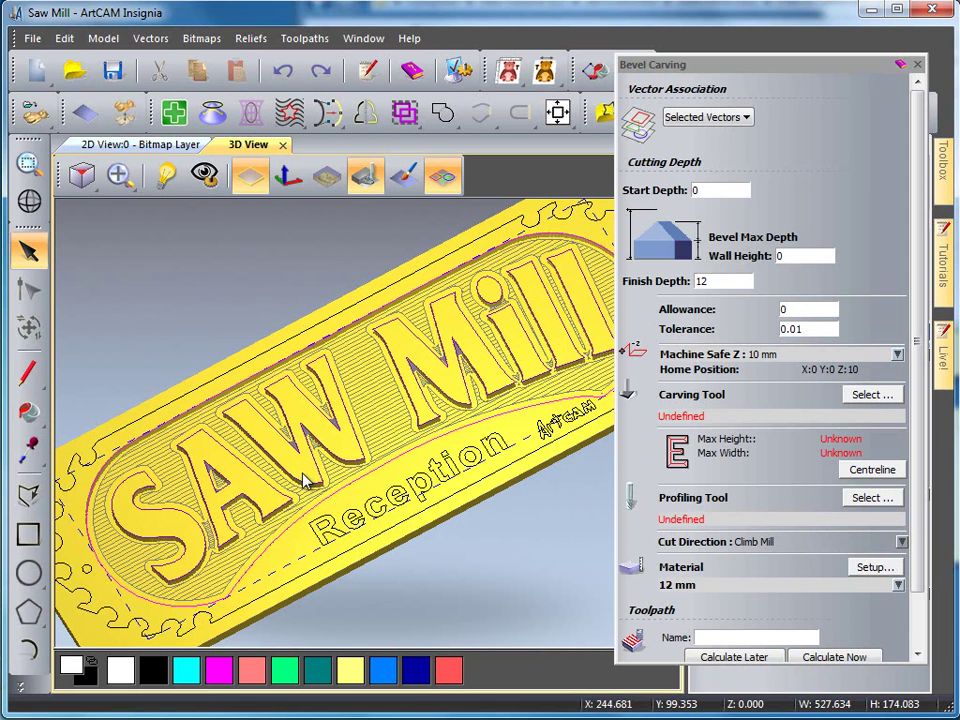
{"action": "left_click", "coordinate": [197, 294]}
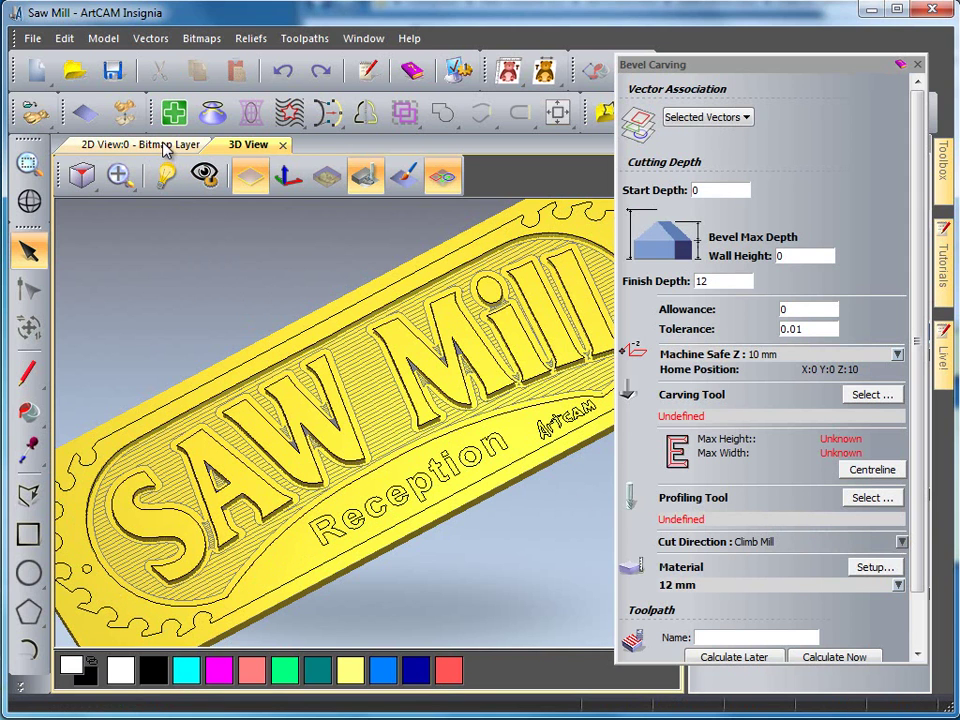
{"action": "scroll", "coordinate": [330, 430], "scroll_direction": "up", "scroll_amount": 5}
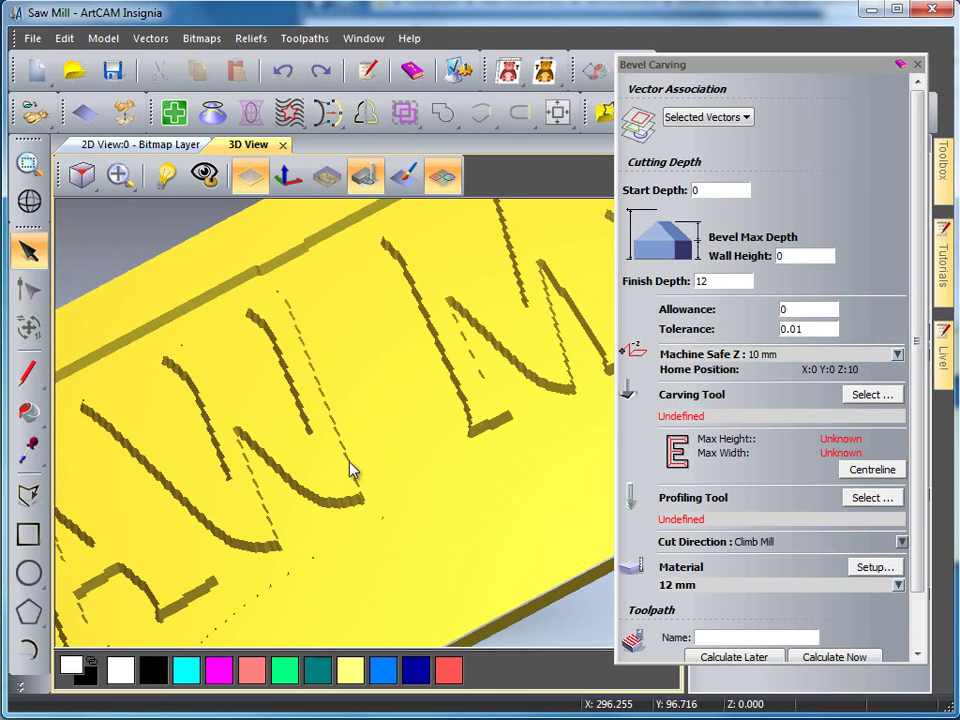
{"action": "scroll", "coordinate": [296, 458], "scroll_direction": "up", "scroll_amount": 3}
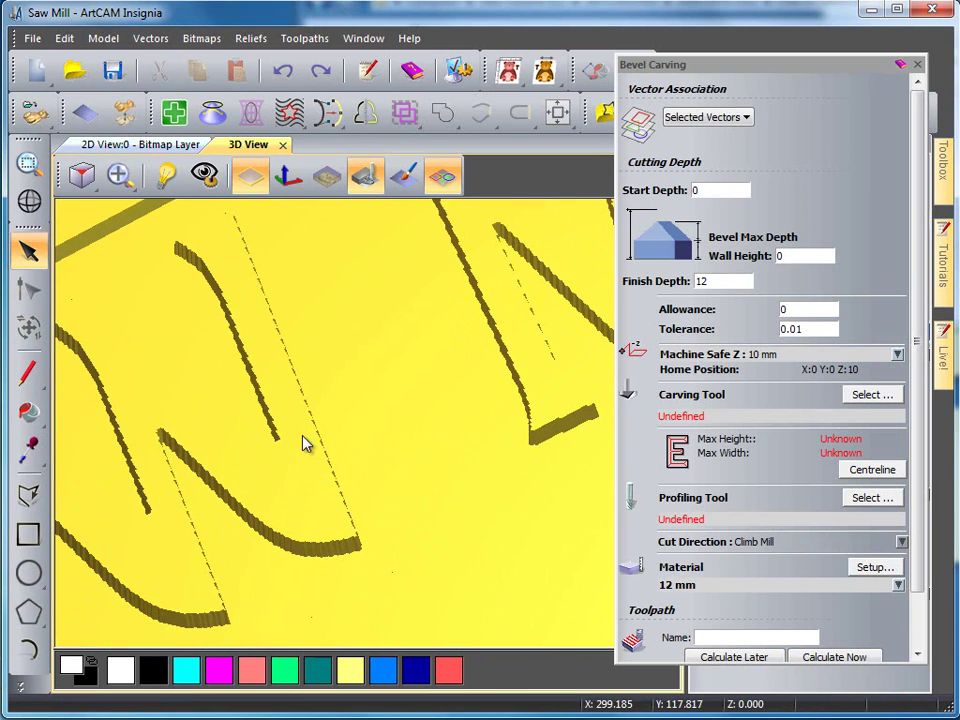
{"action": "left_click", "coordinate": [319, 438]}
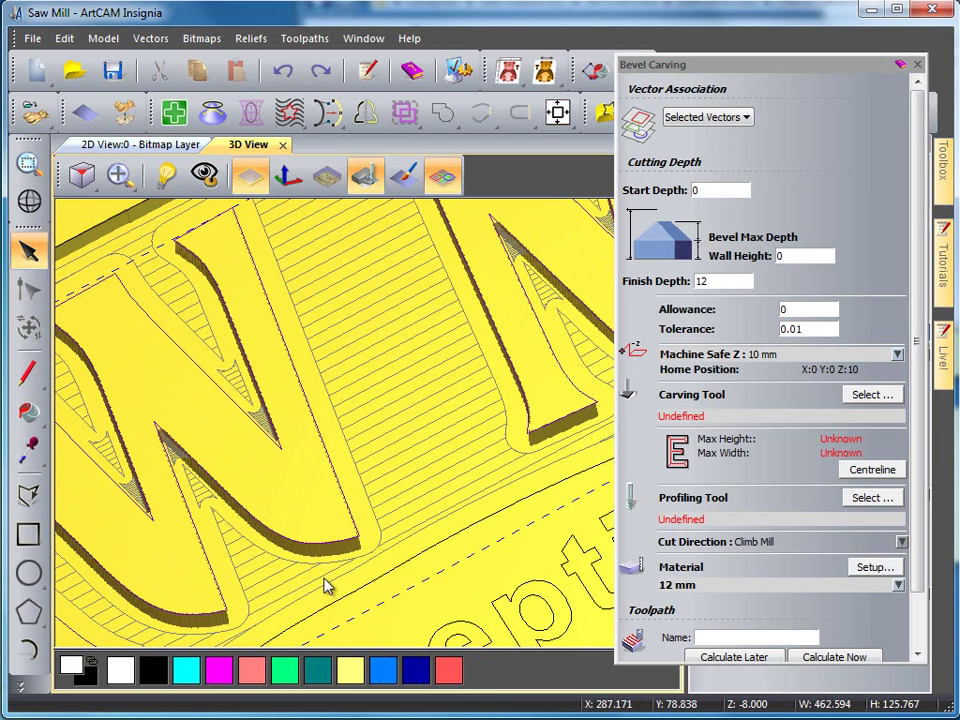
{"action": "left_click_drag", "start_coordinate": [732, 285], "coordinate": [629, 289]}
{"action": "type", "text": "7"}
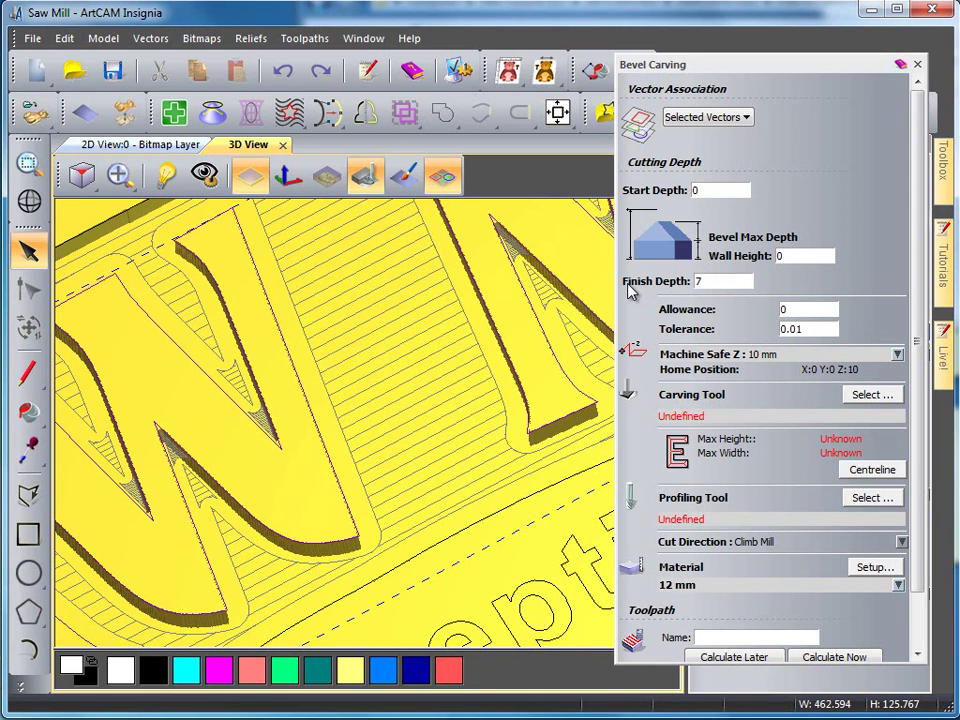
- Choose the V-Bit 32 mm 130 degree from the V-Carving tools as the carving tool
{"action": "left_click", "coordinate": [853, 395]}
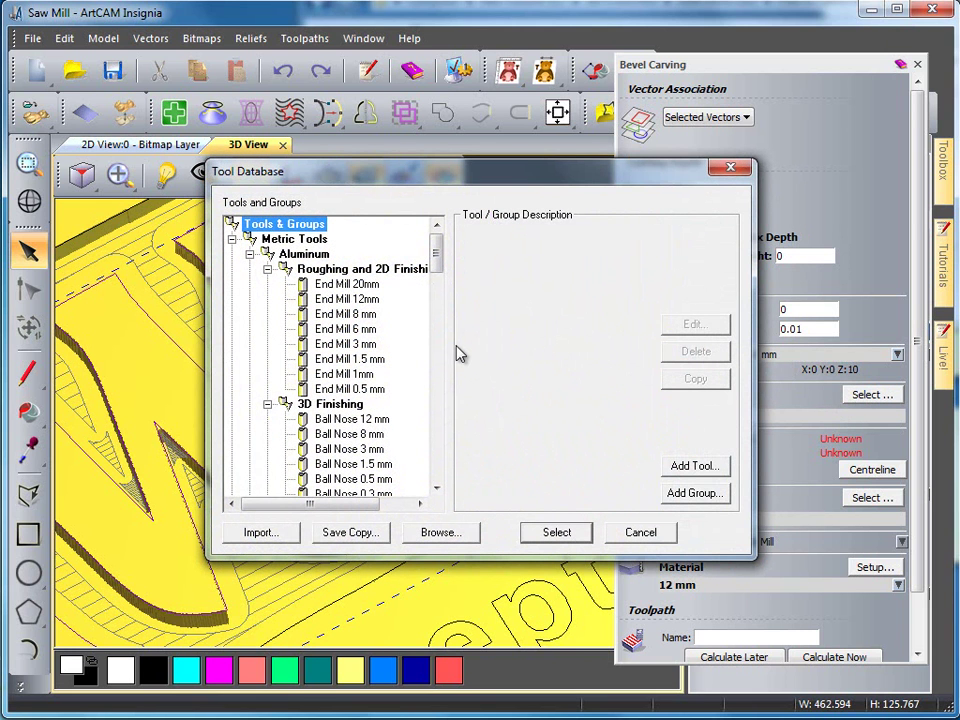
{"action": "left_click_drag", "start_coordinate": [437, 252], "coordinate": [448, 386]}
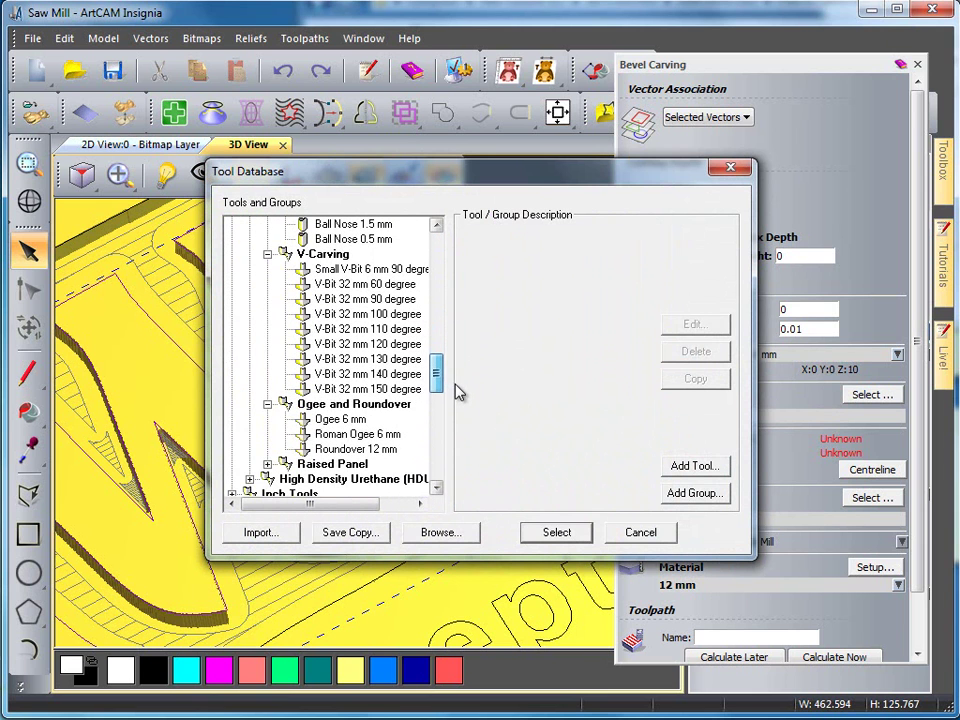
{"action": "left_click", "coordinate": [390, 359]}
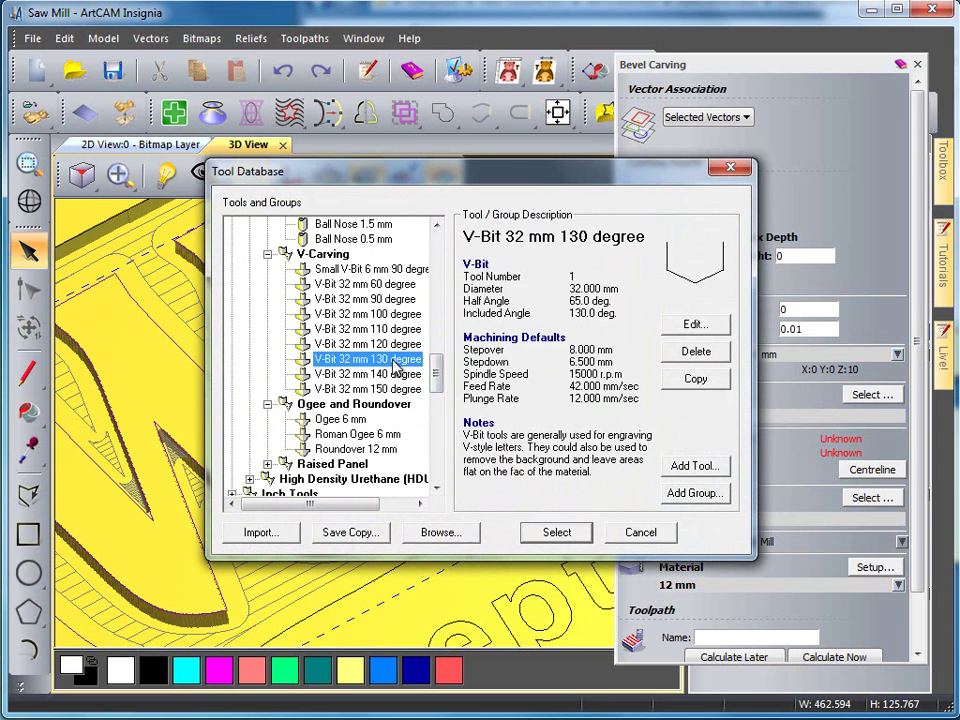
{"action": "left_click", "coordinate": [577, 538]}
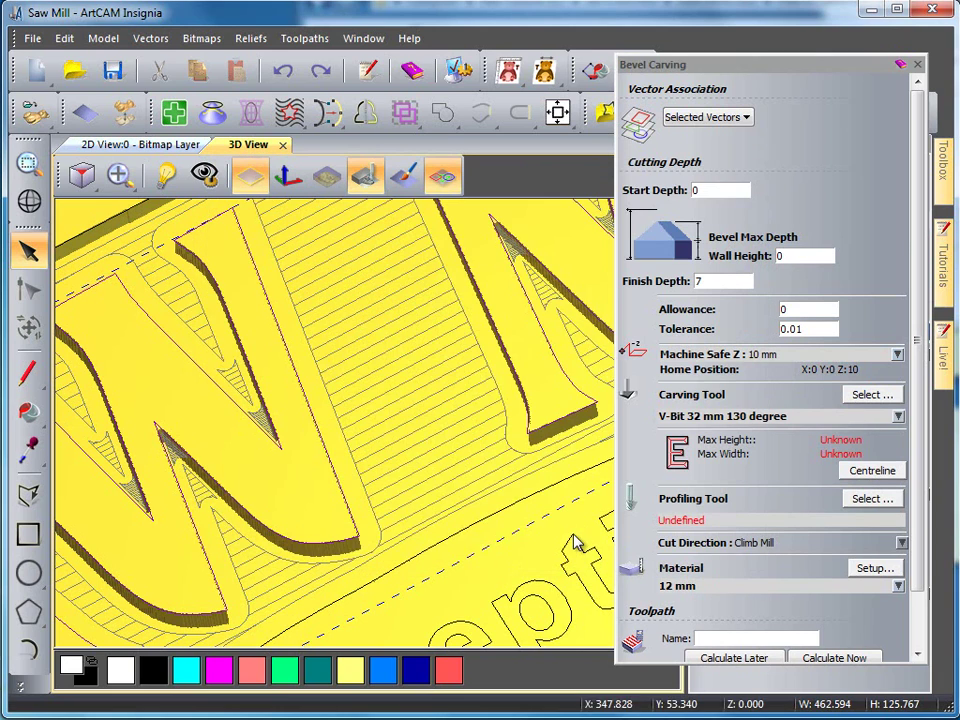
- Calculate the Bevelled Carving toolpath, which traces the SAW Mill letters at 6.3155 mm maximum height
{"action": "scroll", "coordinate": [481, 512], "scroll_direction": "up", "scroll_amount": 3}
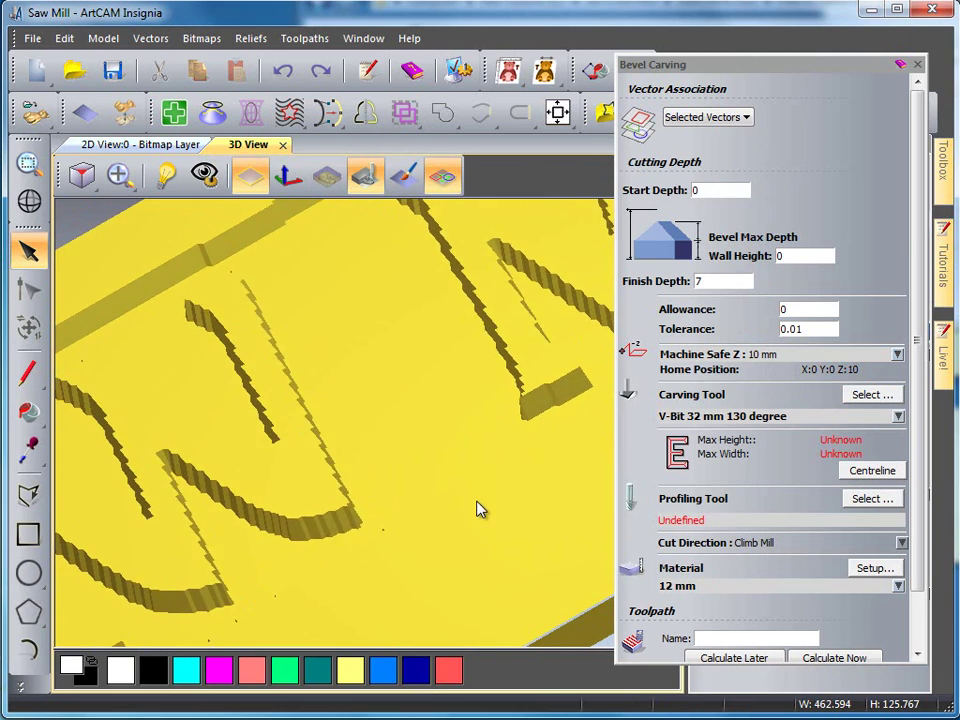
{"action": "scroll", "coordinate": [476, 514], "scroll_direction": "down", "scroll_amount": 2}
{"action": "scroll", "coordinate": [390, 540], "scroll_direction": "up", "scroll_amount": 3}
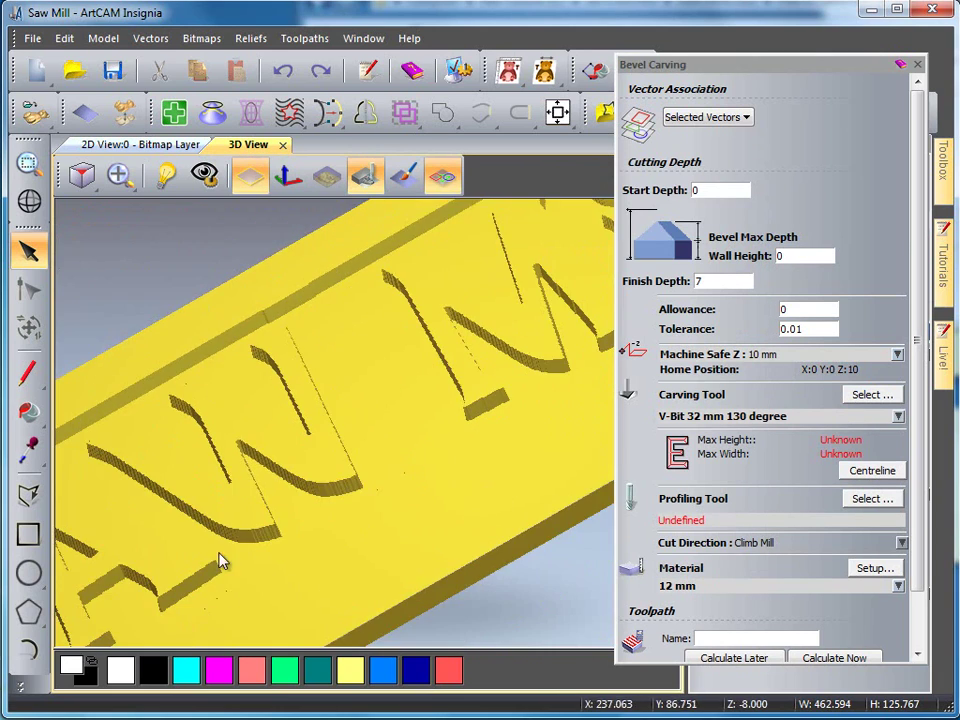
{"action": "scroll", "coordinate": [219, 561], "scroll_direction": "down", "scroll_amount": 2}
{"action": "scroll", "coordinate": [208, 516], "scroll_direction": "up", "scroll_amount": 3}
{"action": "scroll", "coordinate": [205, 517], "scroll_direction": "down", "scroll_amount": 2}
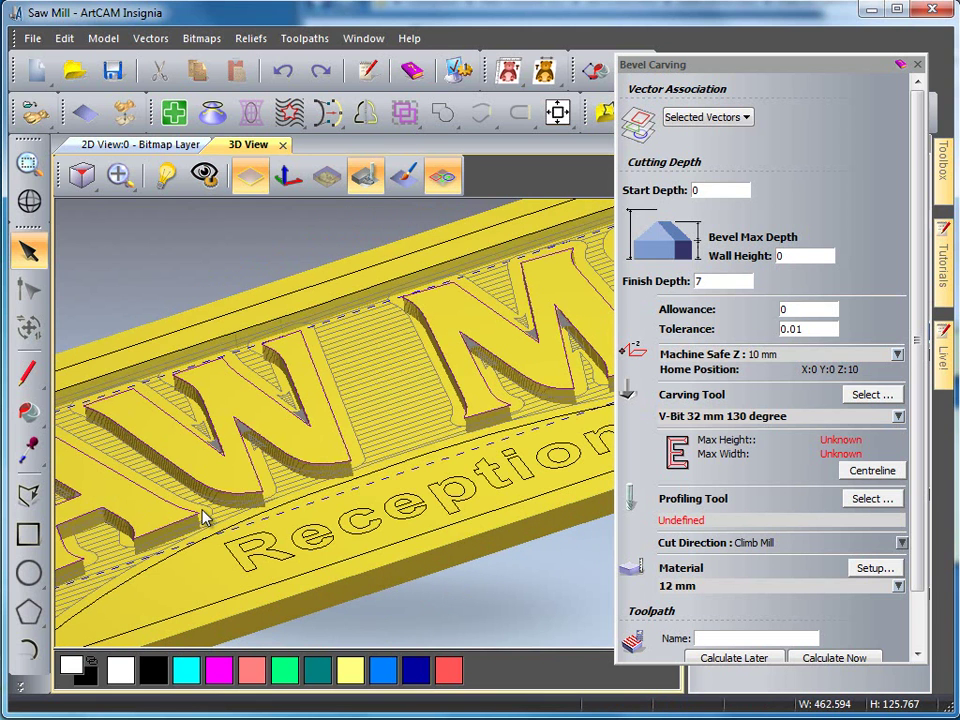
{"action": "left_click", "coordinate": [814, 659]}
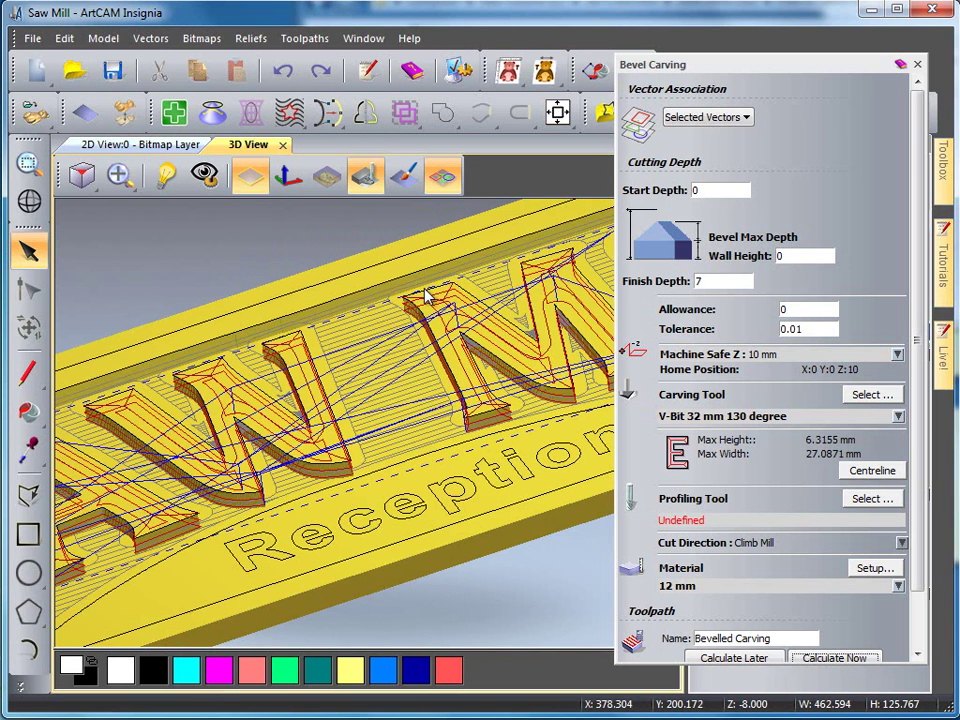
{"action": "scroll", "coordinate": [379, 349], "scroll_direction": "up", "scroll_amount": 3}
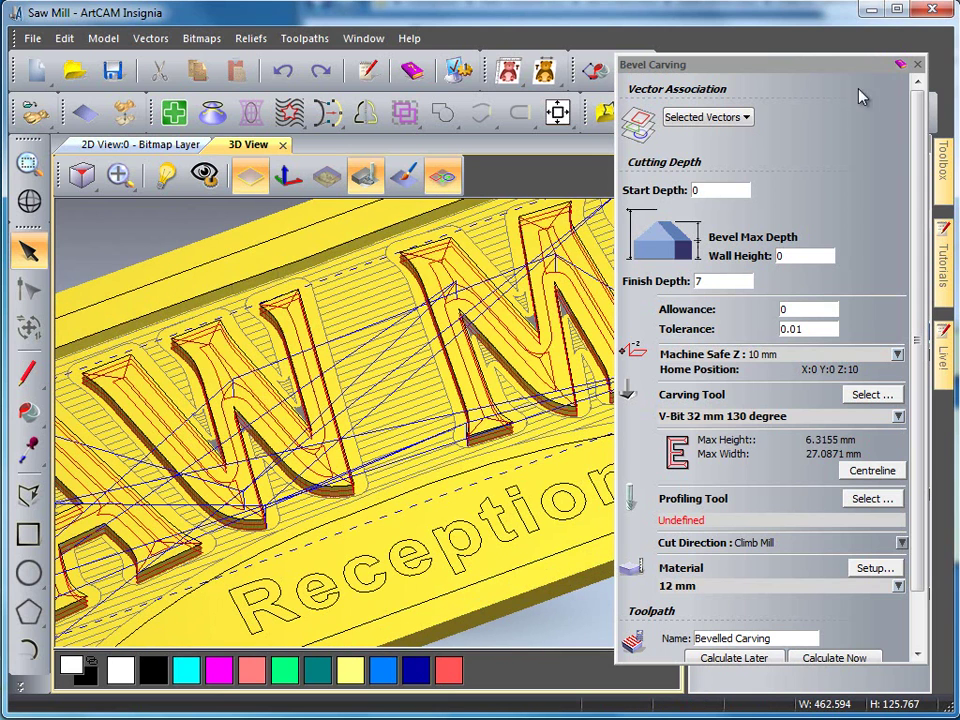
- Simulate the Bevelled Carving toolpath and orbit the view to inspect the bevelled SAW Mill letters
{"action": "left_click", "coordinate": [916, 65]}
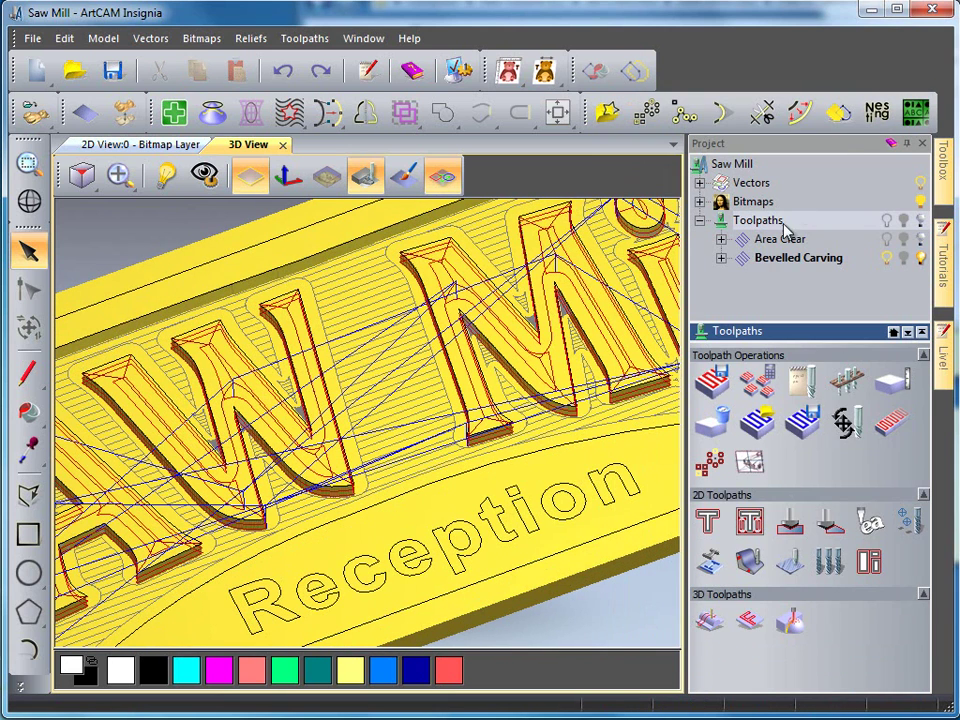
{"action": "left_click", "coordinate": [768, 259]}
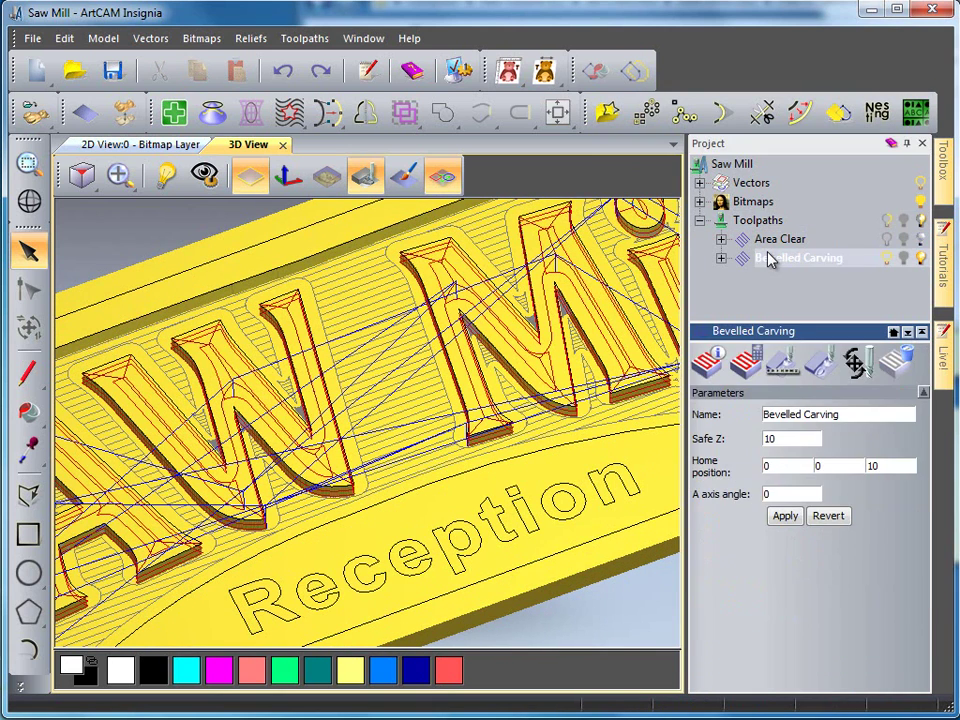
{"action": "left_click", "coordinate": [820, 366]}
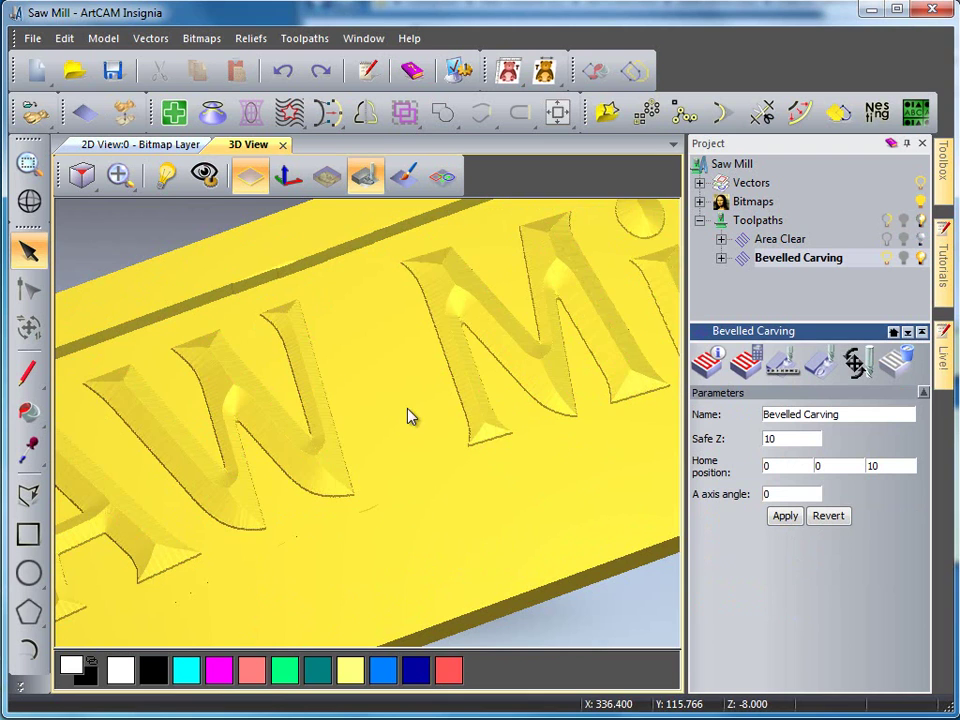
{"action": "scroll", "coordinate": [418, 441], "scroll_direction": "down", "scroll_amount": 5}
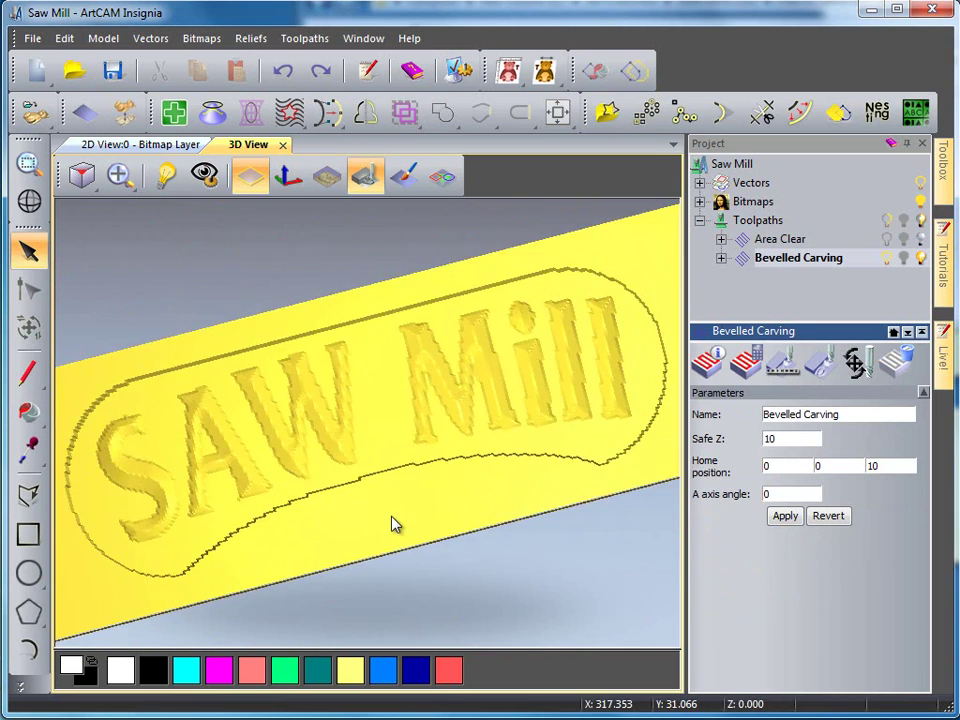
{"action": "left_click_drag", "start_coordinate": [340, 500], "coordinate": [405, 491]}
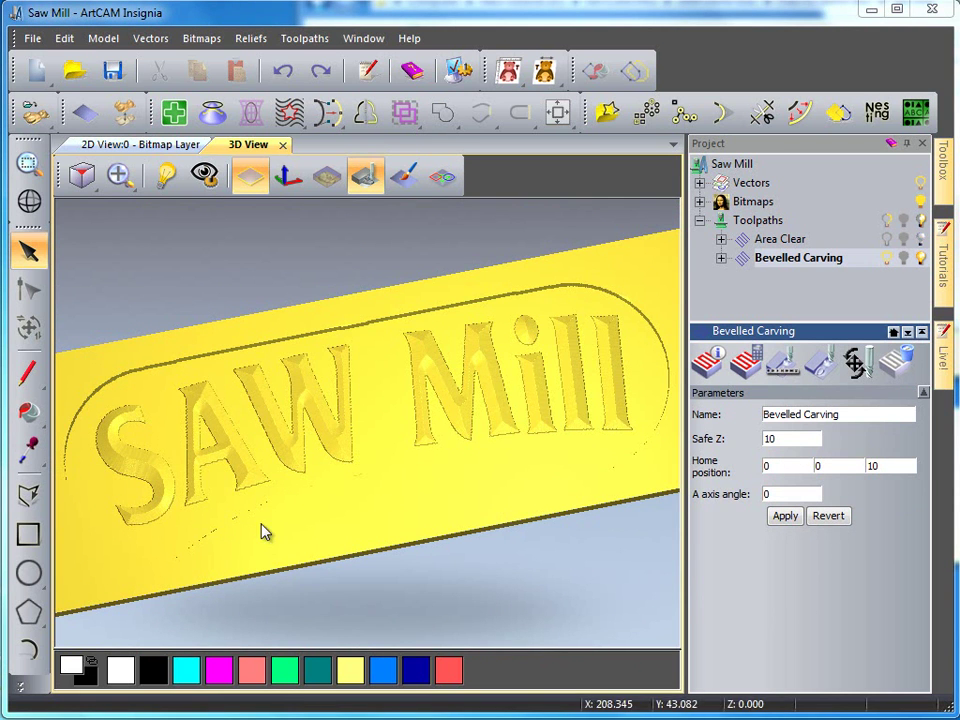
{"action": "left_click_drag", "start_coordinate": [261, 529], "coordinate": [308, 477]}
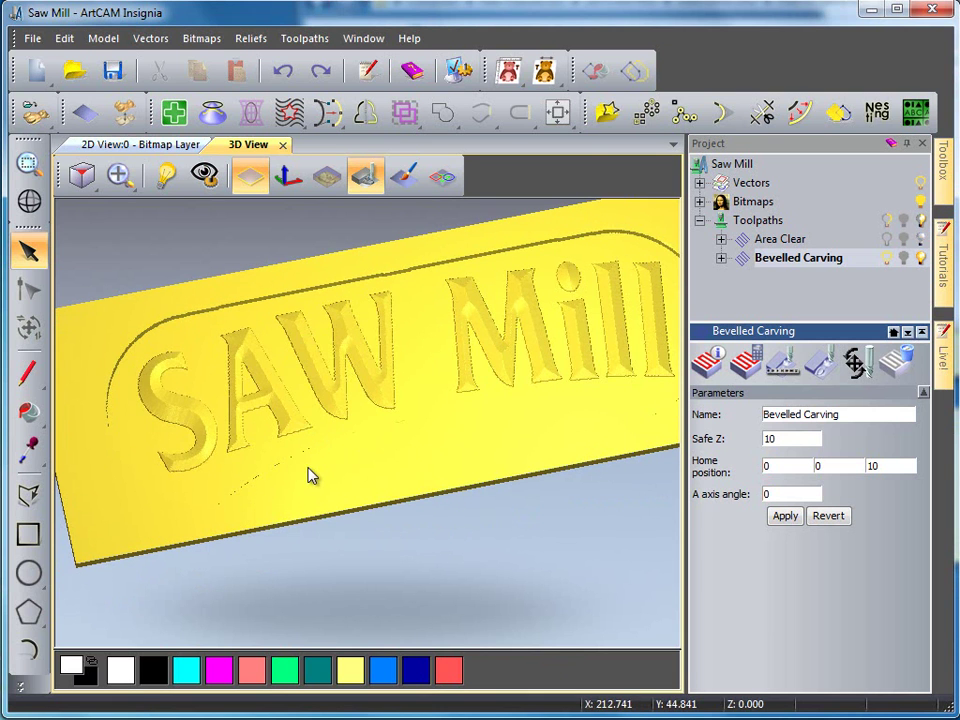
- Show vectors over the relief, select the Reception text vector and bring up the toolpath operations
{"action": "left_click", "coordinate": [437, 193]}
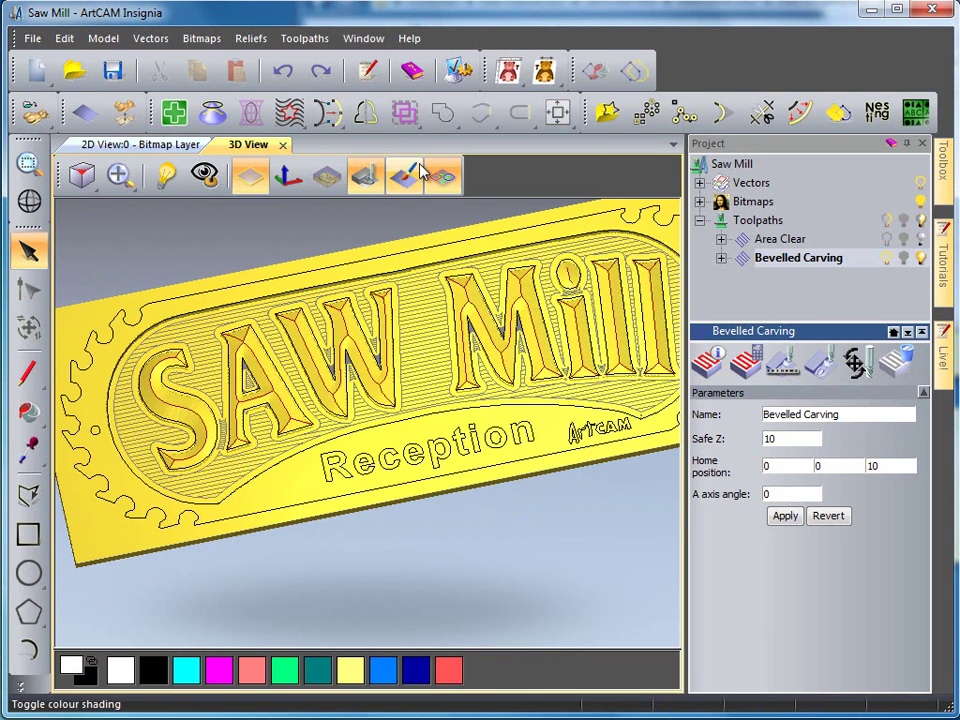
{"action": "scroll", "coordinate": [390, 515], "scroll_direction": "up", "scroll_amount": 3}
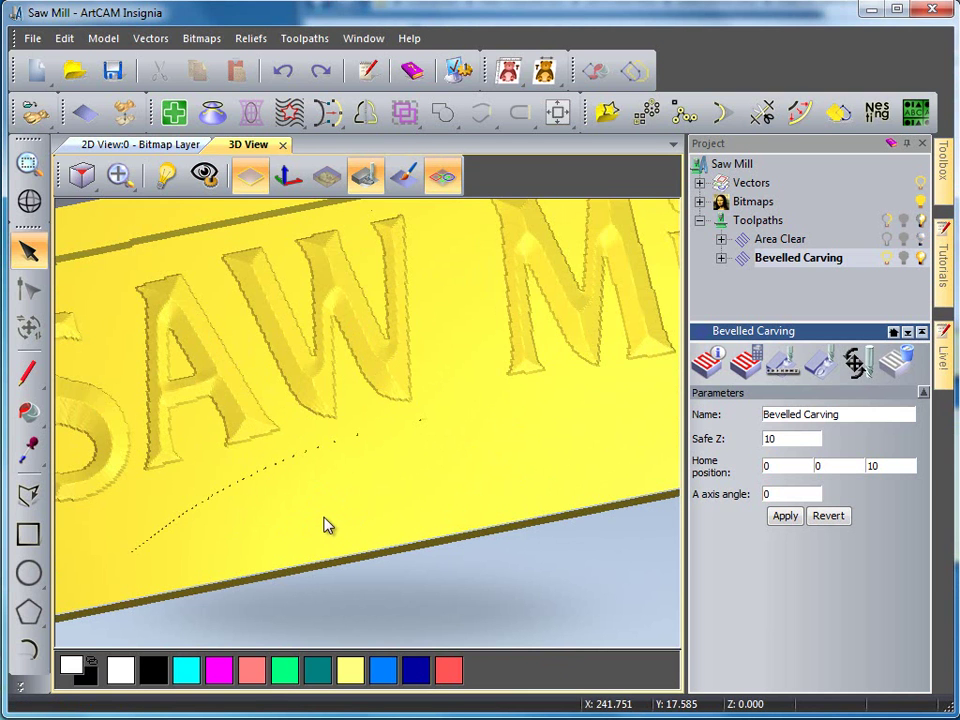
{"action": "left_click", "coordinate": [321, 502]}
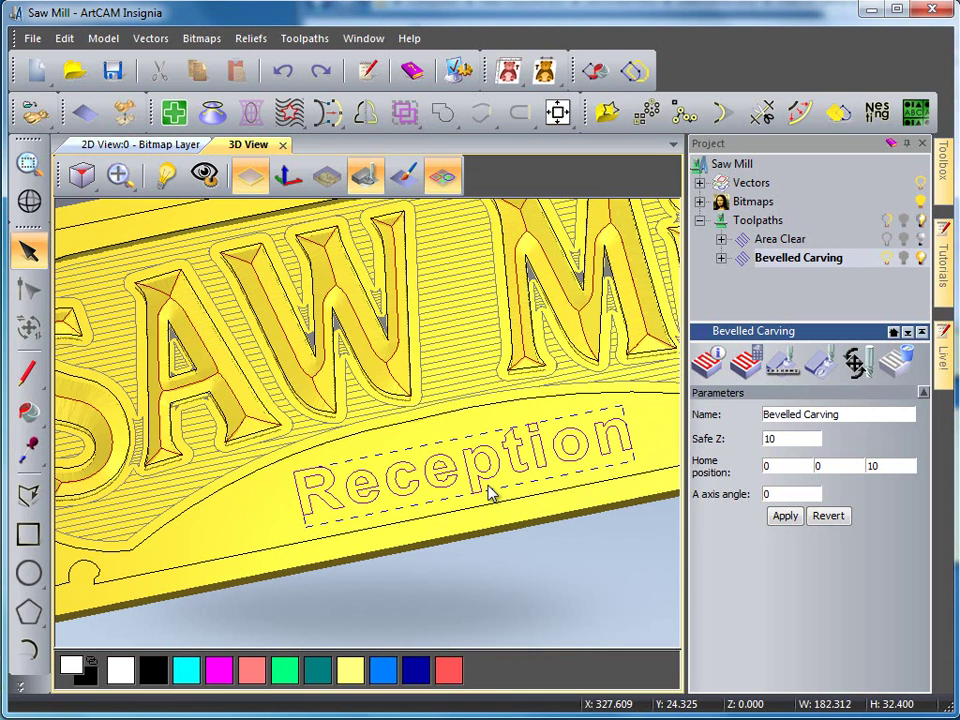
{"action": "left_click", "coordinate": [742, 224]}
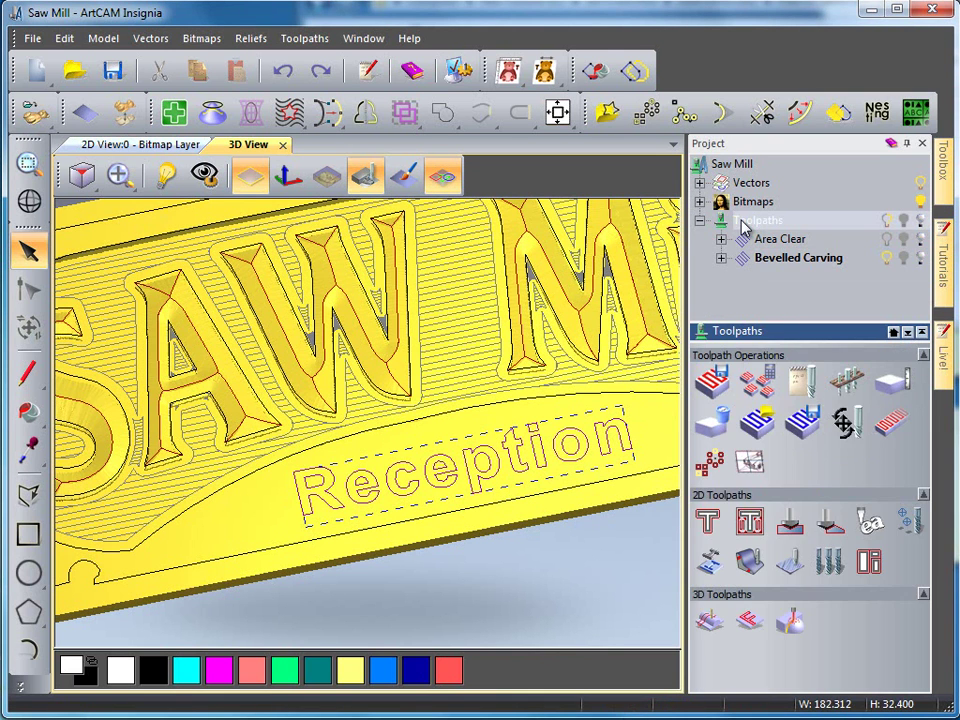
- Calculate a V-Bit Carving on Reception using V-Bit 32 mm 90 degree, maximum depth unlimited
{"action": "left_click", "coordinate": [791, 525]}
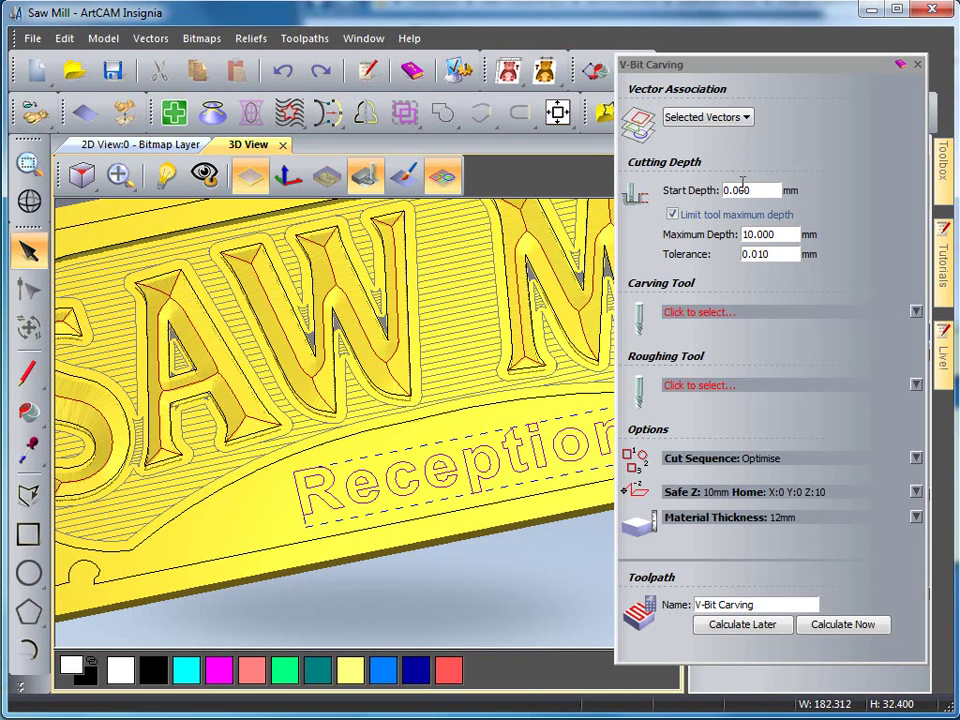
{"action": "left_click", "coordinate": [672, 214]}
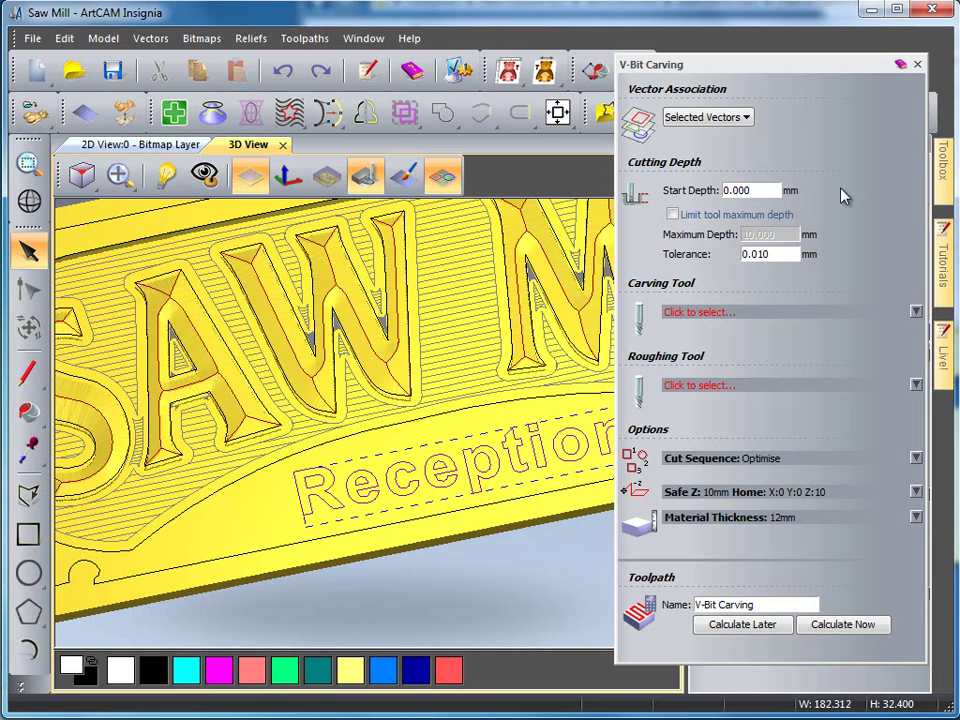
{"action": "left_click", "coordinate": [686, 314]}
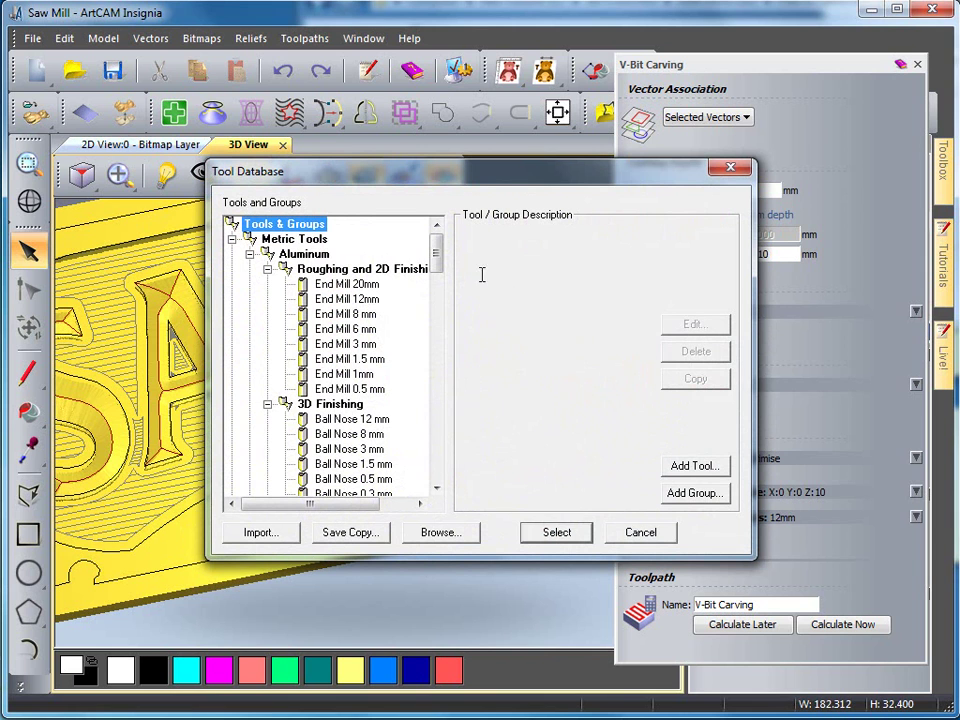
{"action": "left_click_drag", "start_coordinate": [441, 265], "coordinate": [446, 378]}
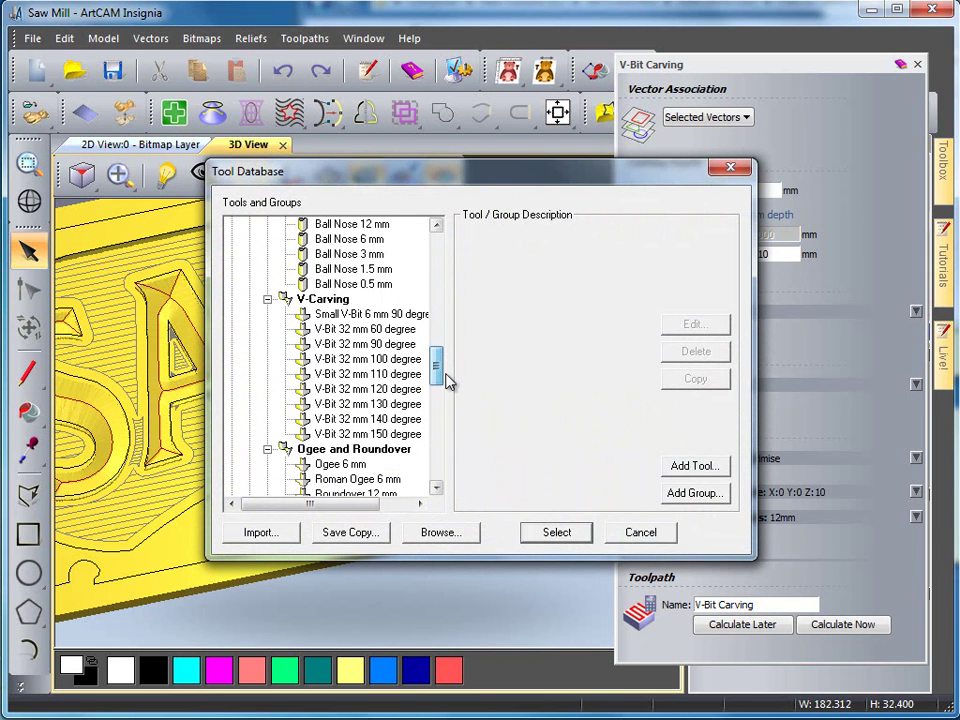
{"action": "left_click", "coordinate": [372, 344]}
{"action": "left_click", "coordinate": [528, 537]}
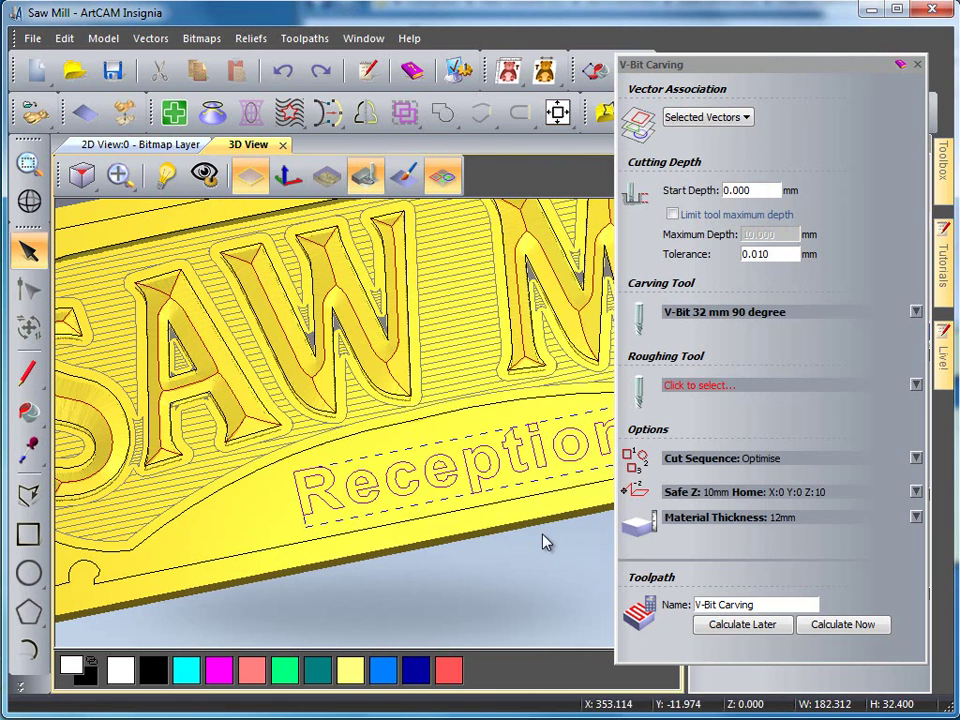
{"action": "left_click", "coordinate": [841, 625]}
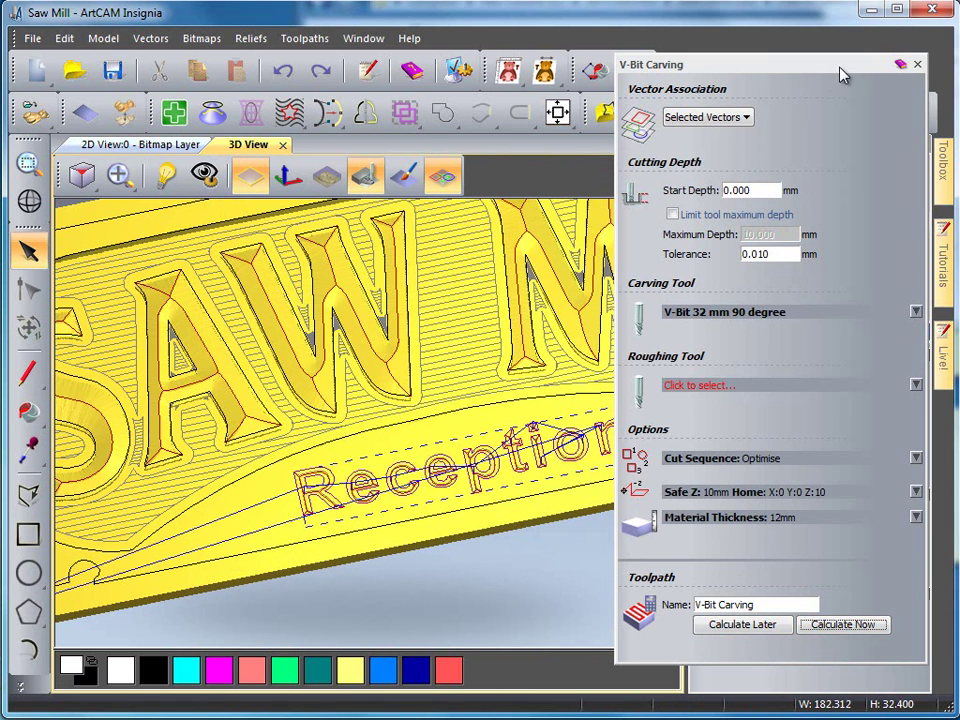
- Simulate the V-Bit Carving toolpath, then pan and tilt the view to see the carved Reception lettering
{"action": "left_click", "coordinate": [917, 66]}
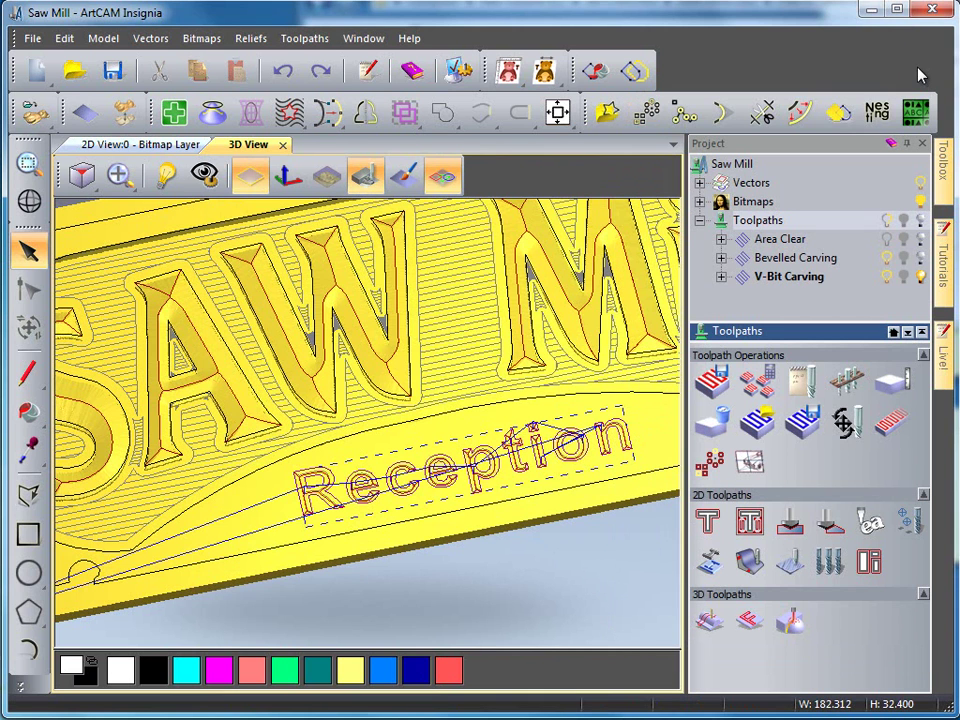
{"action": "left_click", "coordinate": [781, 285]}
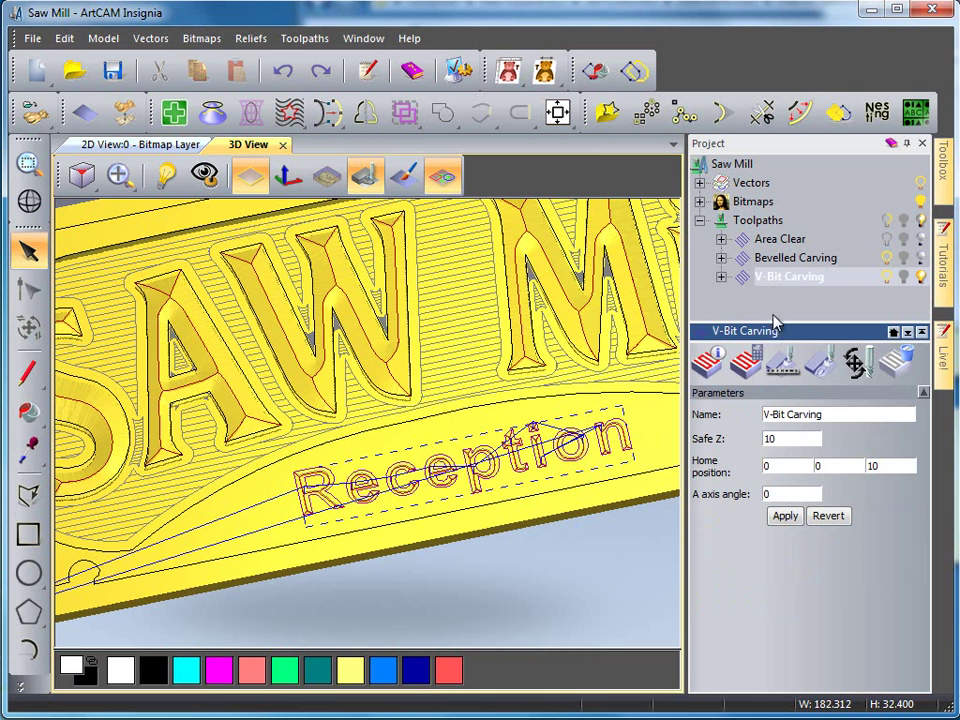
{"action": "left_click", "coordinate": [818, 370]}
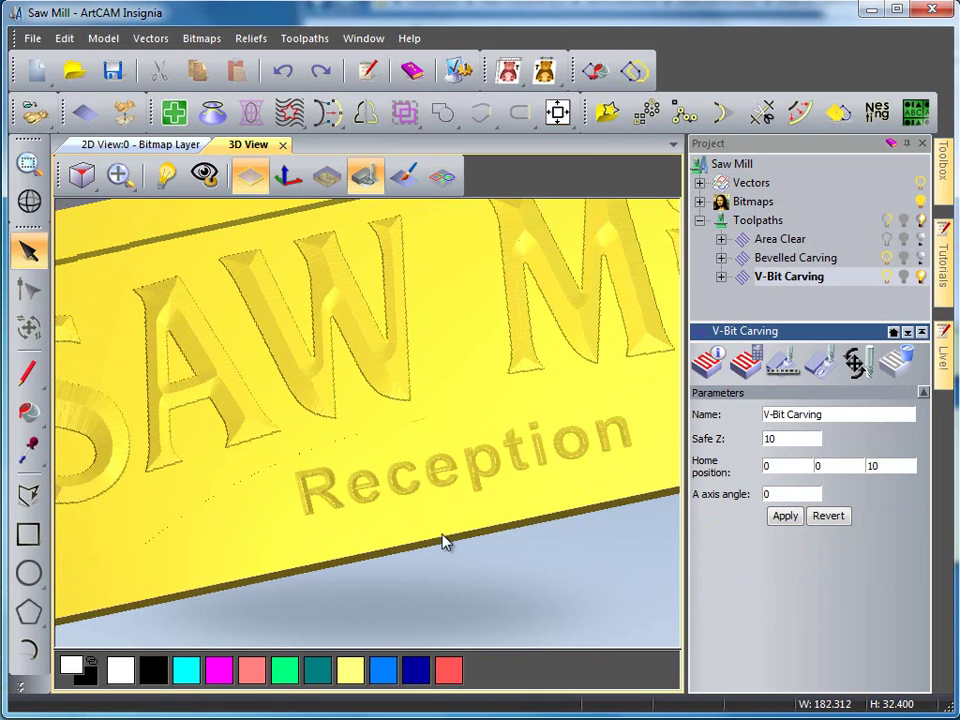
{"action": "scroll", "coordinate": [446, 540], "scroll_direction": "up", "scroll_amount": 5}
{"action": "middle_click_drag", "start_coordinate": [471, 579], "coordinate": [405, 503]}
{"action": "left_click_drag", "start_coordinate": [405, 503], "coordinate": [432, 544]}
{"action": "scroll", "coordinate": [450, 410], "scroll_direction": "down", "scroll_amount": 5}
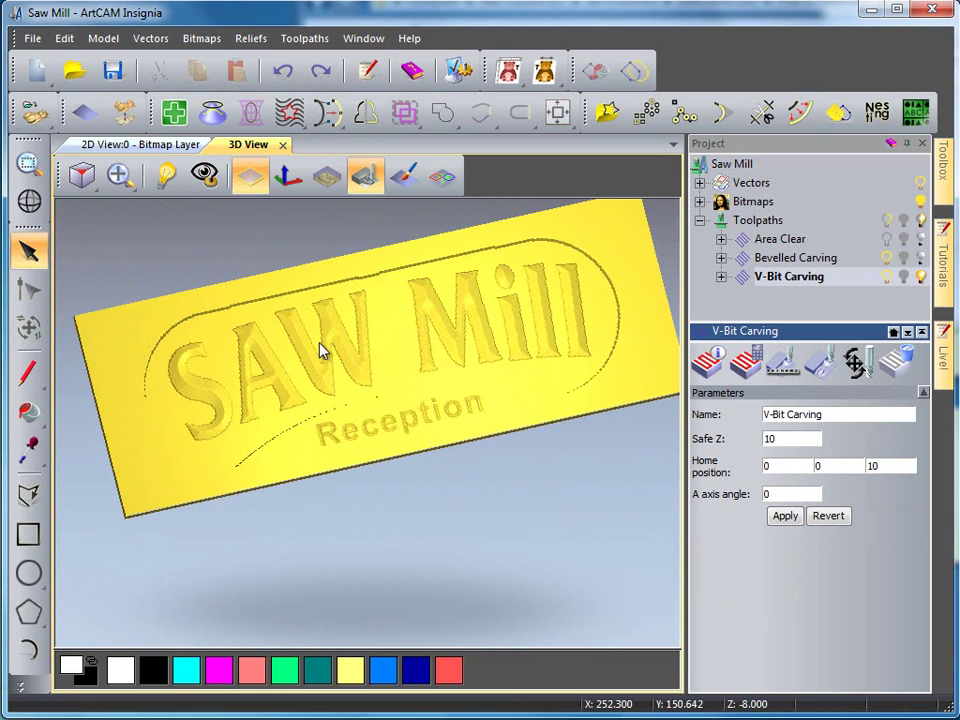
- Select the small circles at the right and left ends of the sawblade border and start a drilling toolpath
{"action": "left_click", "coordinate": [442, 182]}
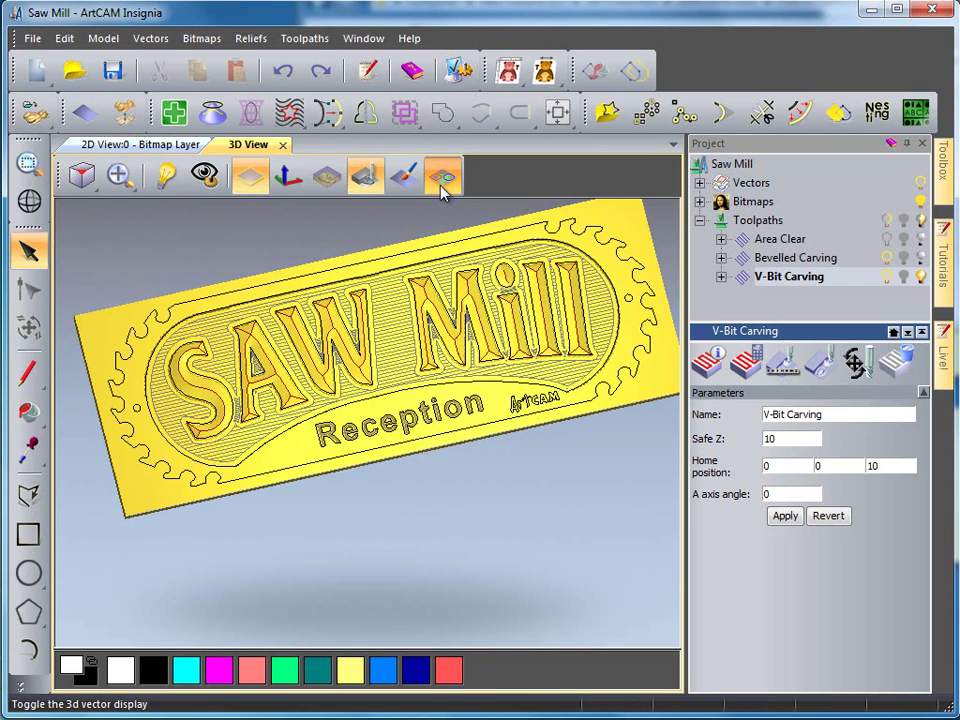
{"action": "left_click", "coordinate": [632, 298]}
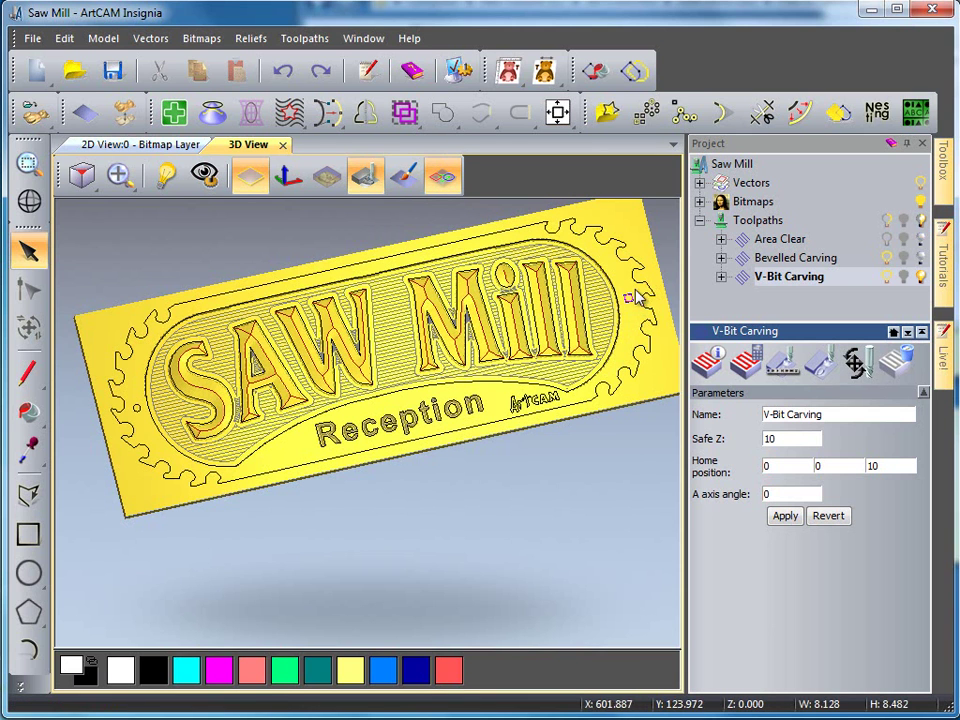
{"action": "left_click", "coordinate": [135, 410], "text": "shift"}
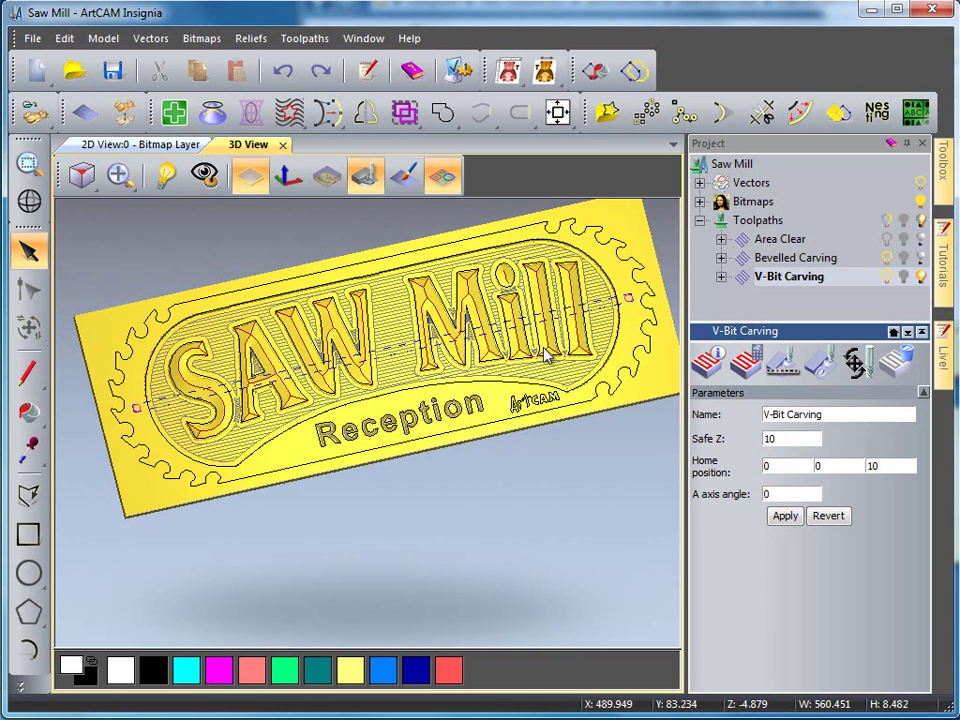
{"action": "left_click", "coordinate": [757, 222]}
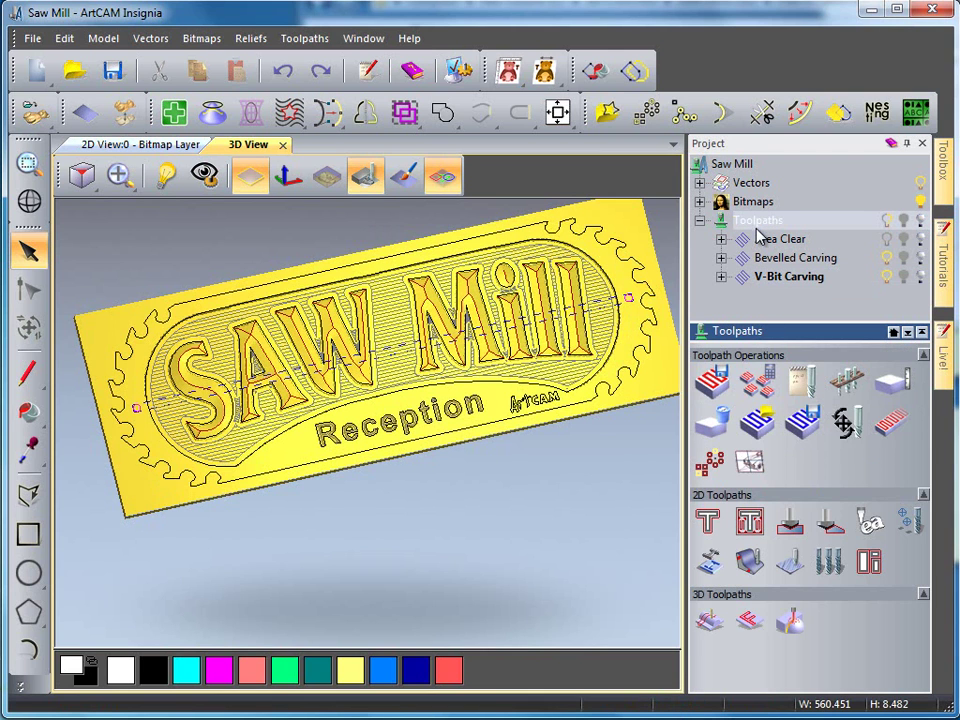
{"action": "left_click", "coordinate": [919, 517]}
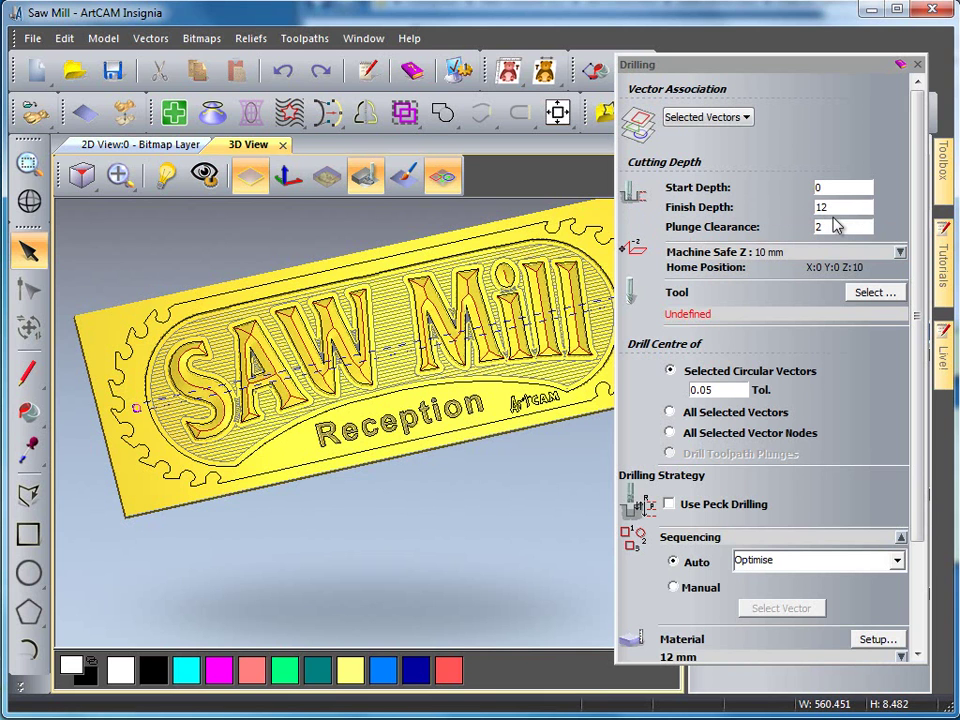
- Use End Mill 12mm, name the toolpath 'Drill', calculate it and close the drilling settings
{"action": "left_click", "coordinate": [869, 293]}
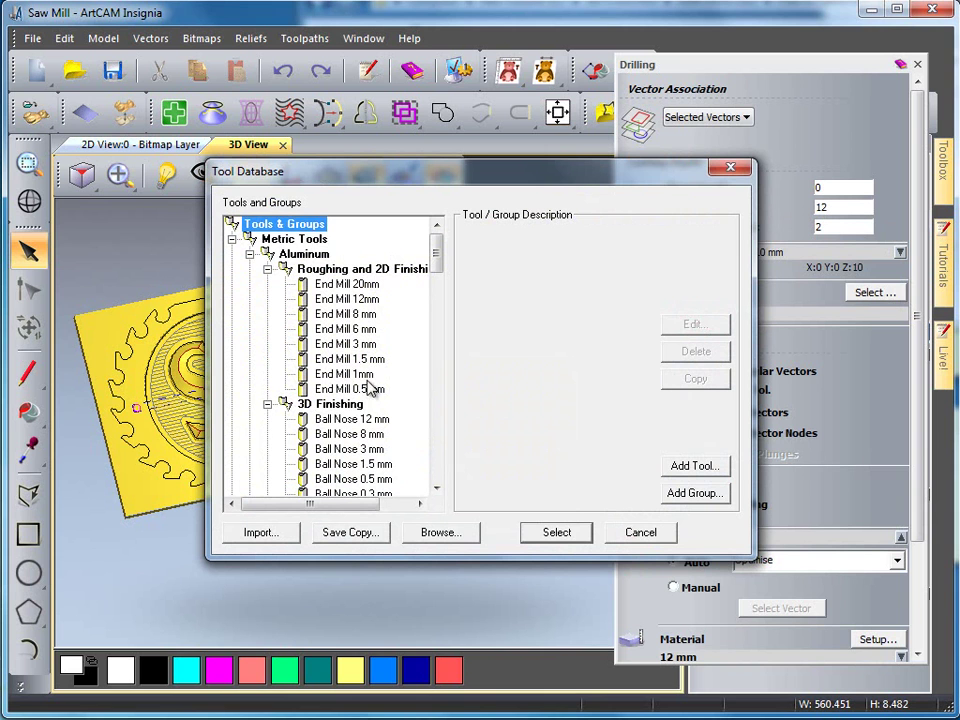
{"action": "left_click", "coordinate": [338, 299]}
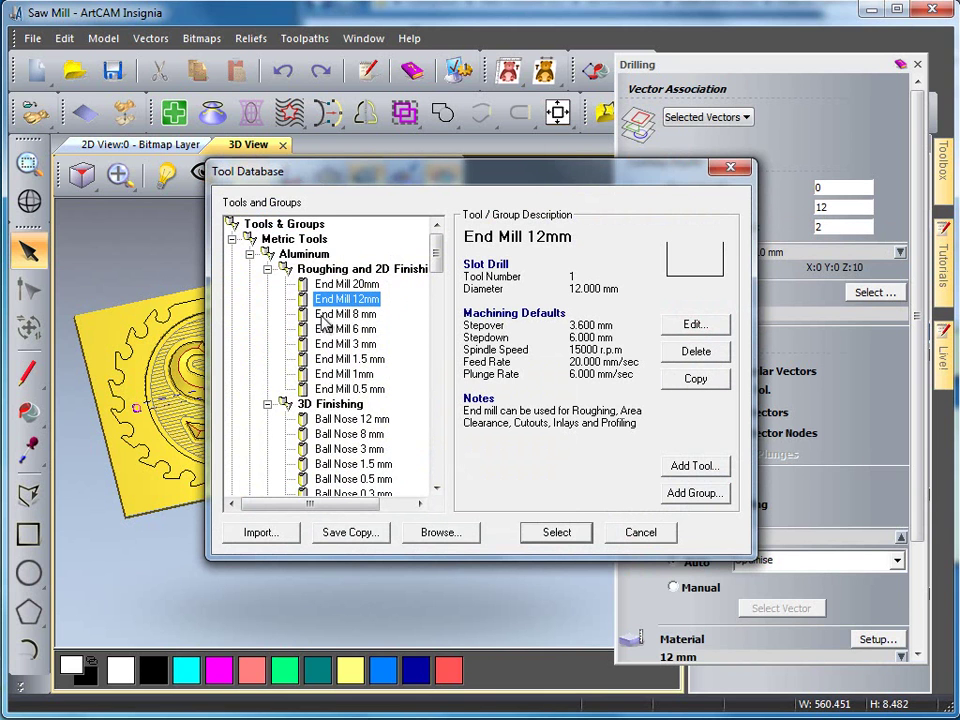
{"action": "left_click", "coordinate": [536, 532]}
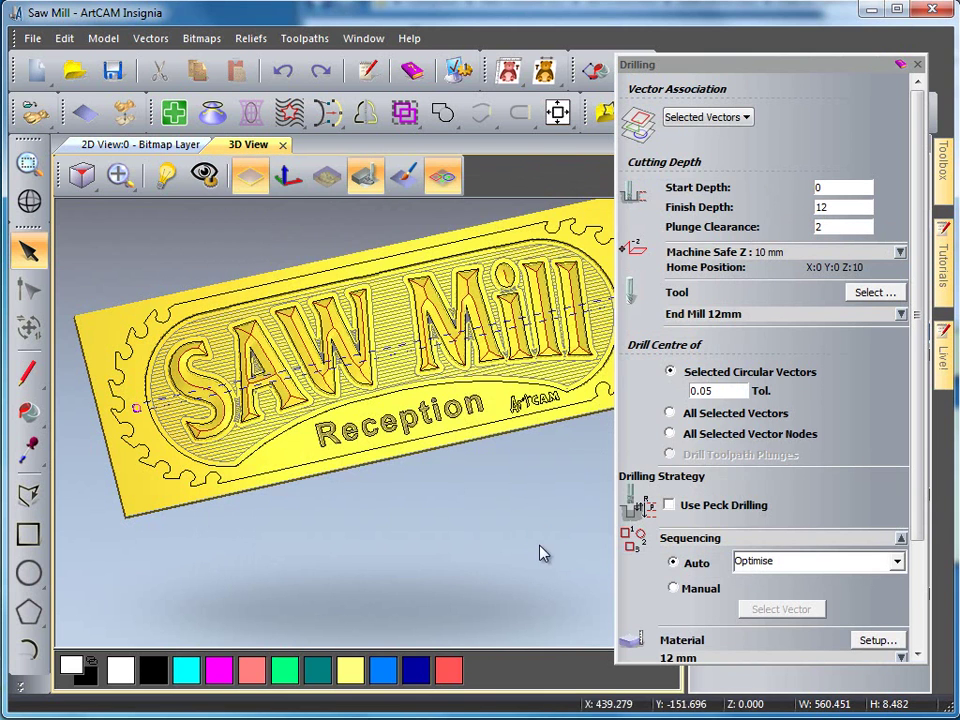
{"action": "left_click_drag", "start_coordinate": [921, 508], "coordinate": [925, 622]}
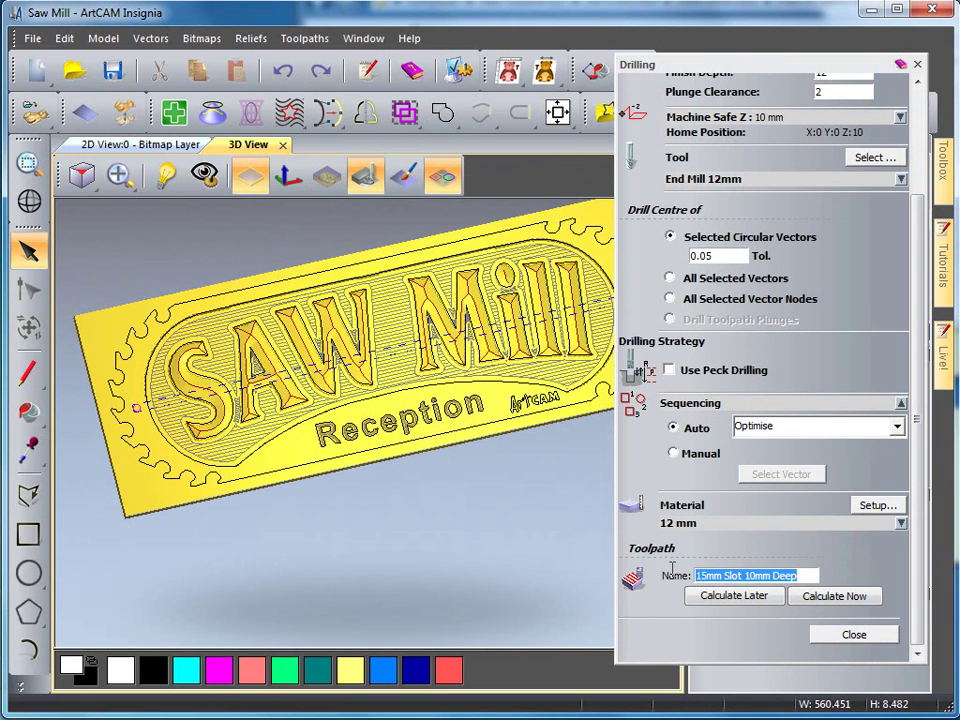
{"action": "type", "text": "Dri"}
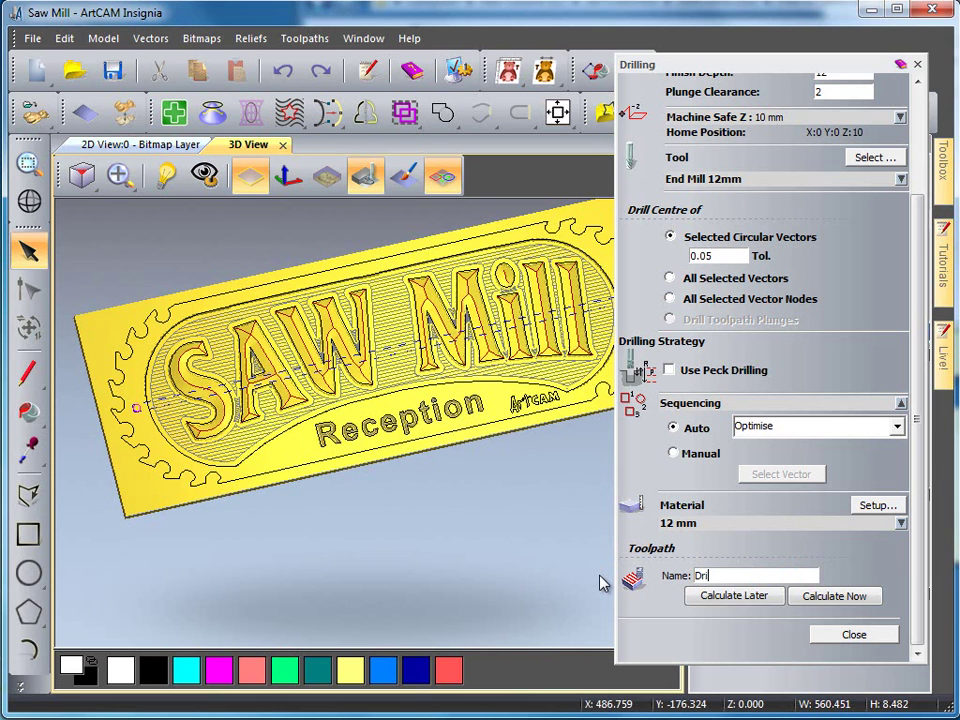
{"action": "type", "text": "ll"}
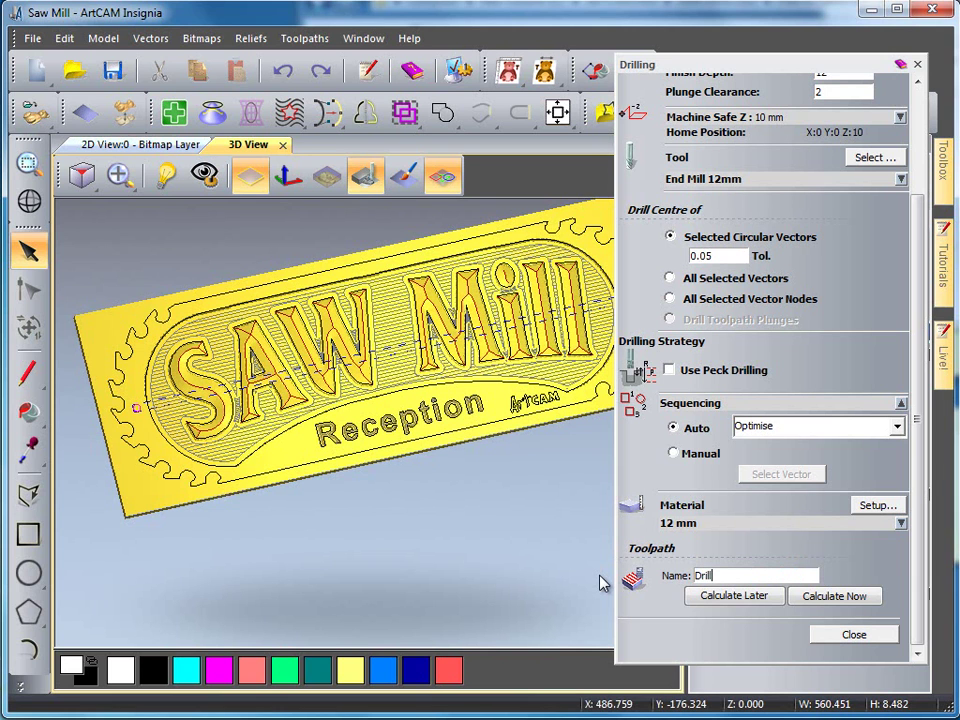
{"action": "left_click", "coordinate": [833, 597]}
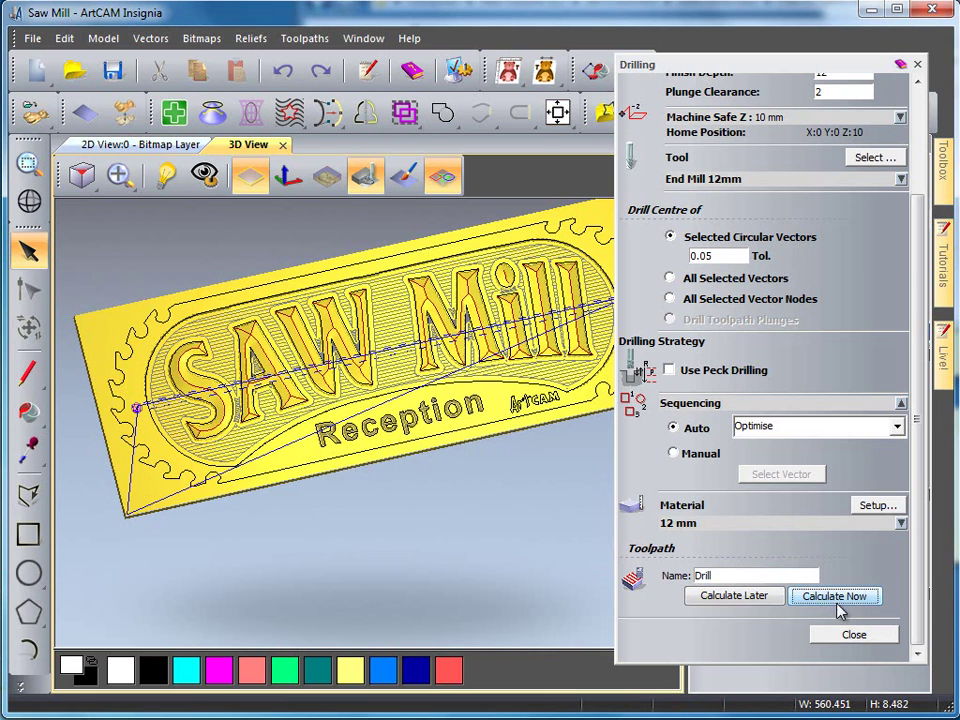
{"action": "left_click", "coordinate": [853, 634]}
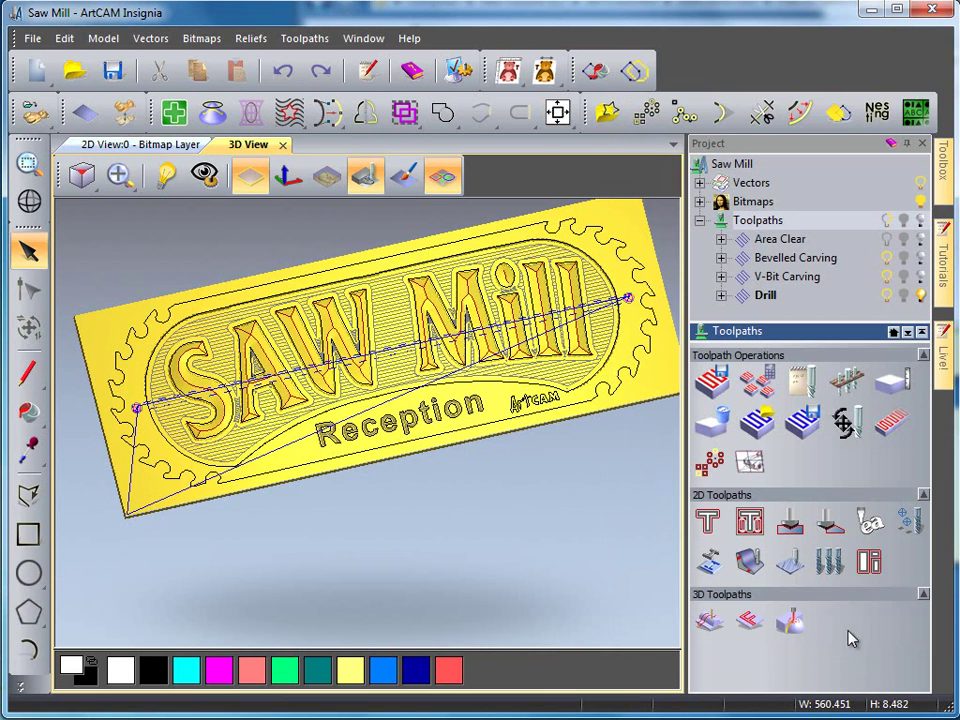
- Simulate the Drill toolpath with toolpath lines hidden and turn the view to show both holes
{"action": "left_click", "coordinate": [765, 296]}
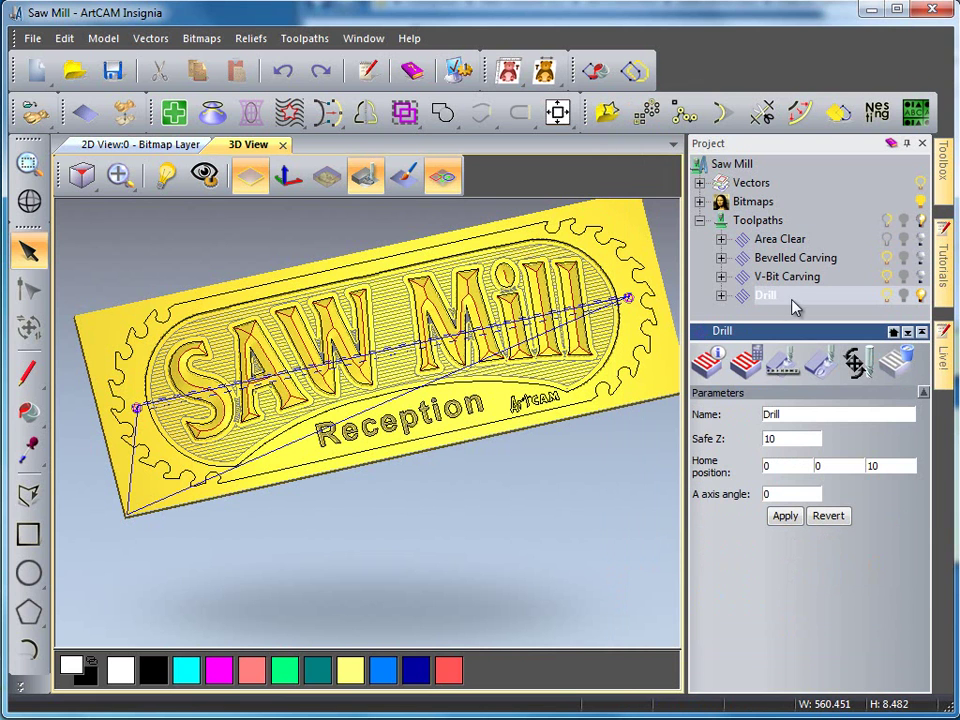
{"action": "left_click", "coordinate": [820, 366]}
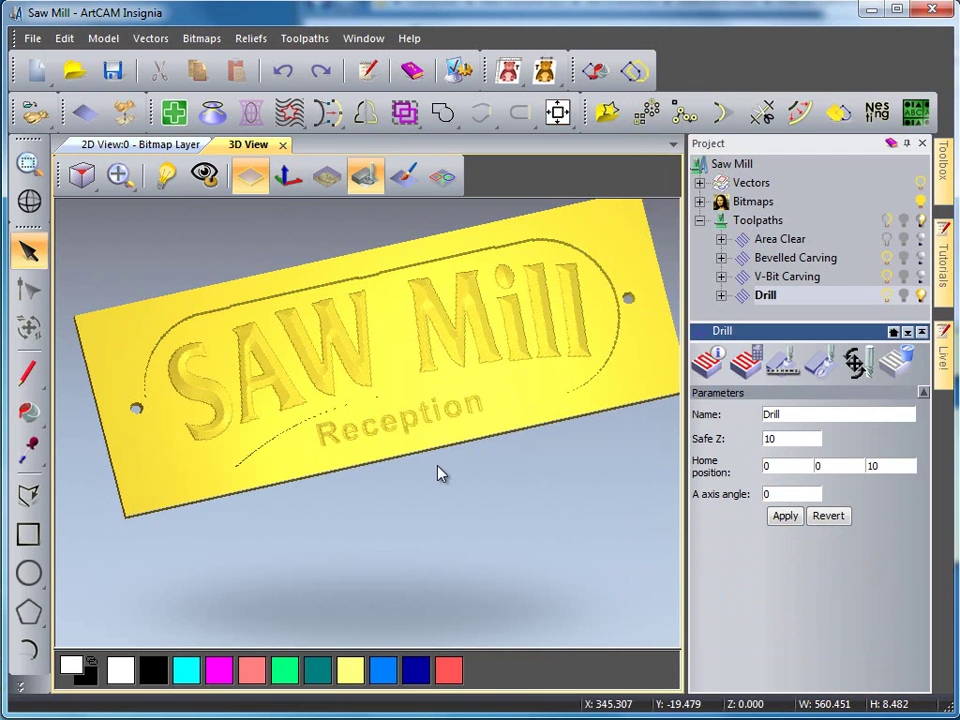
{"action": "scroll", "coordinate": [445, 470], "scroll_direction": "up", "scroll_amount": 5}
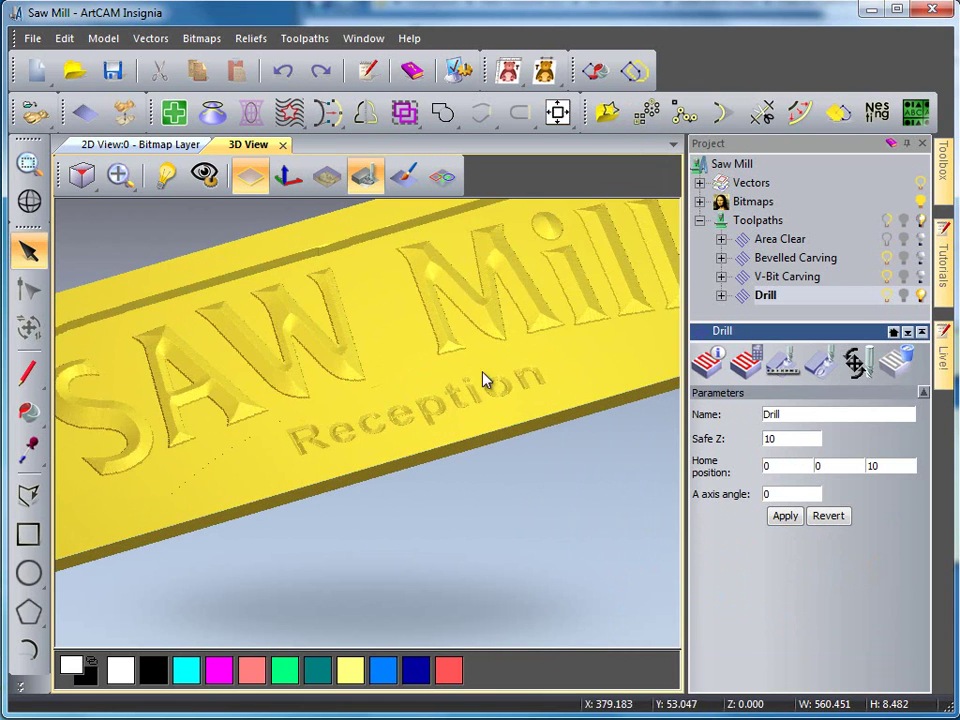
{"action": "left_click_drag", "start_coordinate": [518, 370], "coordinate": [448, 456]}
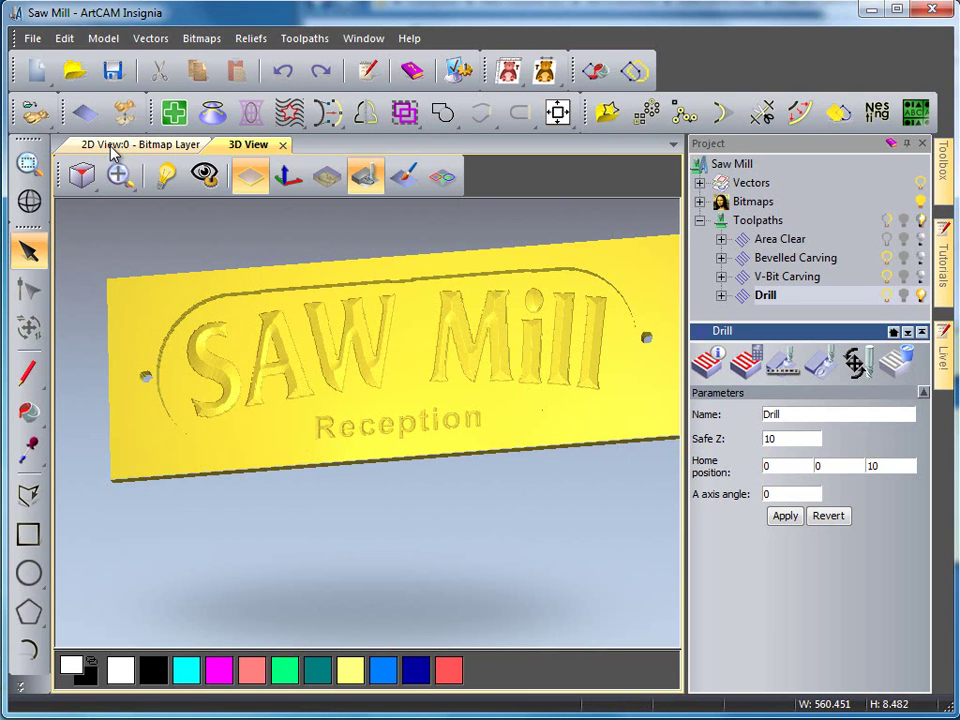
- Select the gear-shaped border vector and start a profile toolpath using the End Mill 6 mm cutter
{"action": "left_click", "coordinate": [443, 178]}
{"action": "mouse_move", "coordinate": [520, 330]}
{"action": "left_mouse_down"}
{"action": "mouse_move", "coordinate": [544, 358]}
{"action": "mouse_move", "coordinate": [561, 294]}
{"action": "mouse_move", "coordinate": [612, 325]}
{"action": "left_mouse_up"}
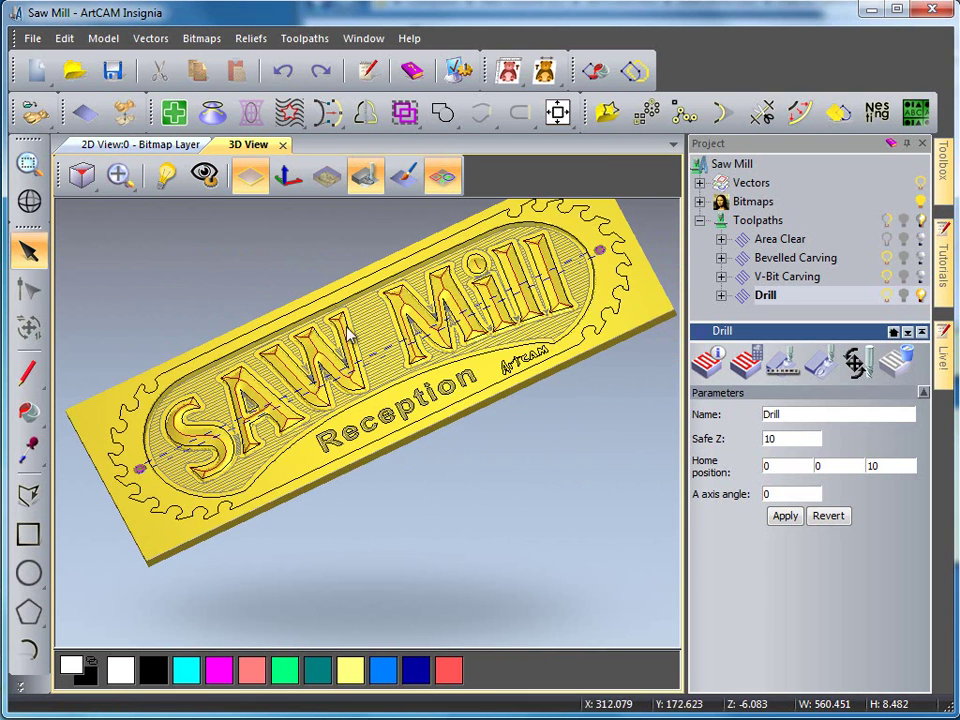
{"action": "left_click", "coordinate": [611, 316]}
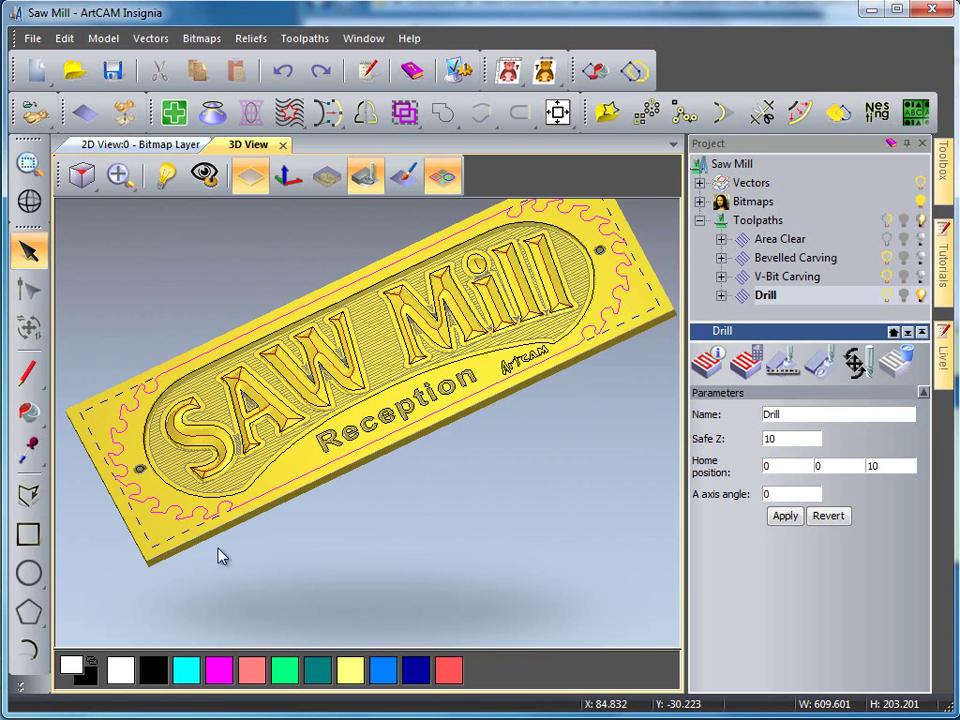
{"action": "left_click", "coordinate": [778, 220]}
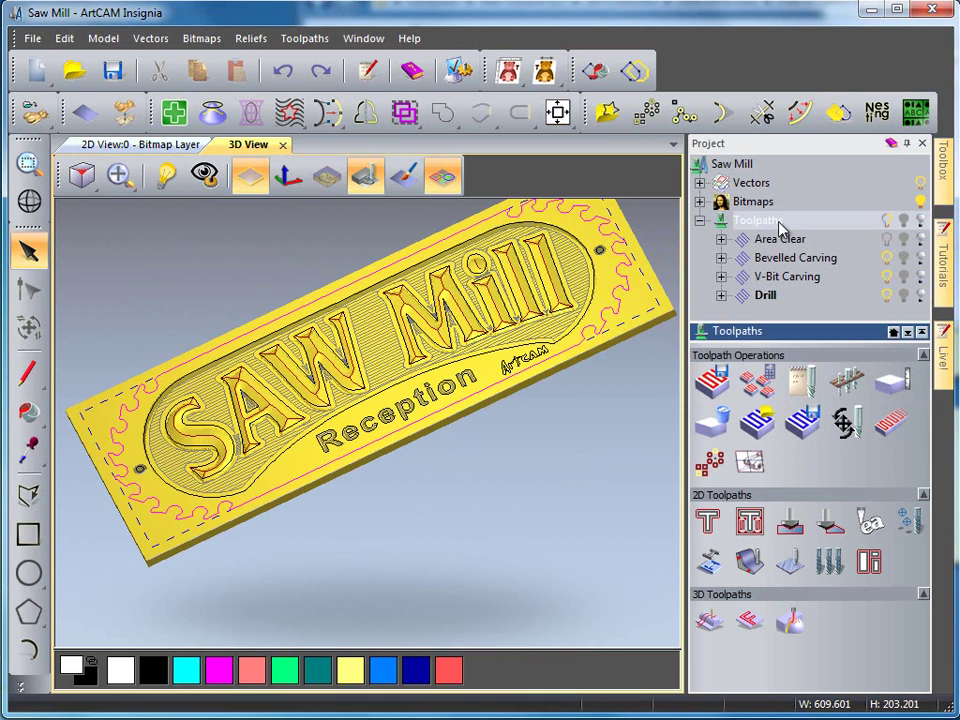
{"action": "left_click", "coordinate": [711, 528]}
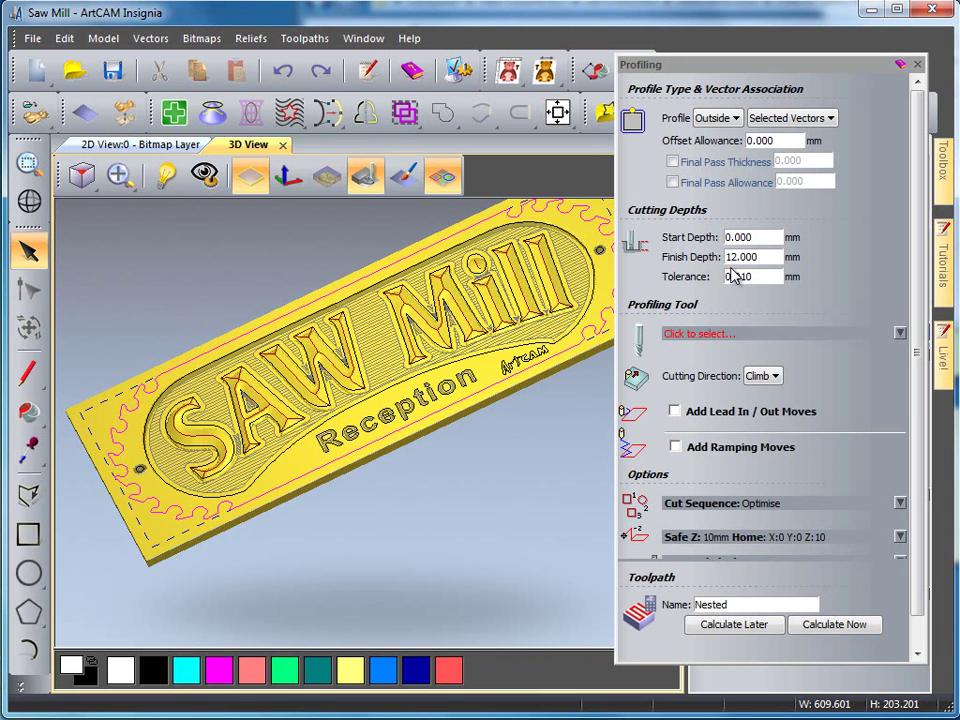
{"action": "left_click", "coordinate": [700, 335]}
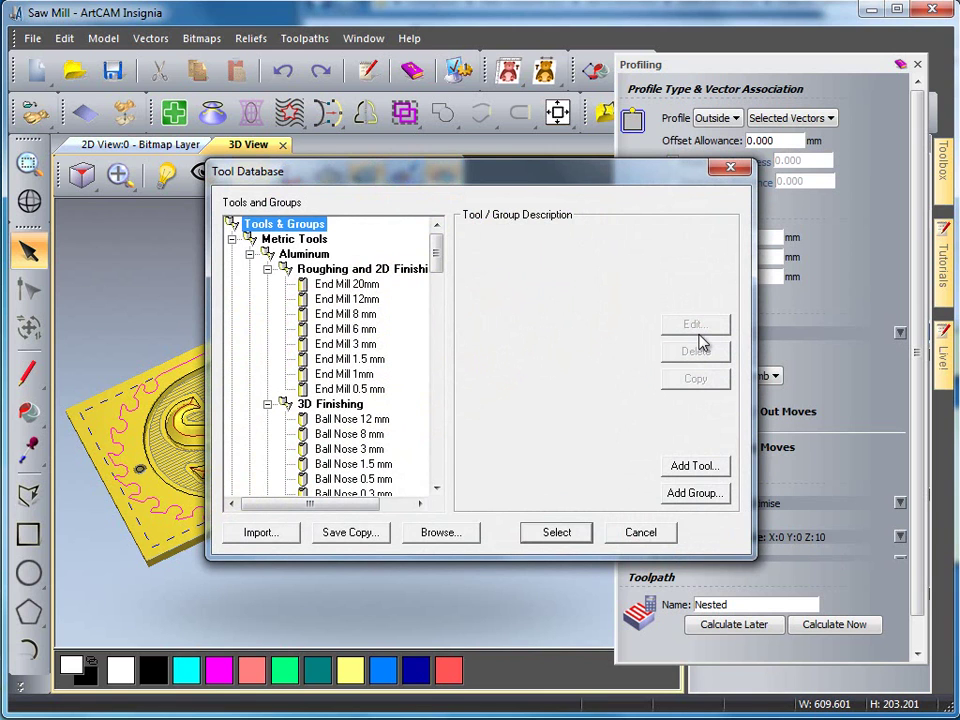
{"action": "left_click", "coordinate": [352, 329]}
{"action": "left_click", "coordinate": [570, 533]}
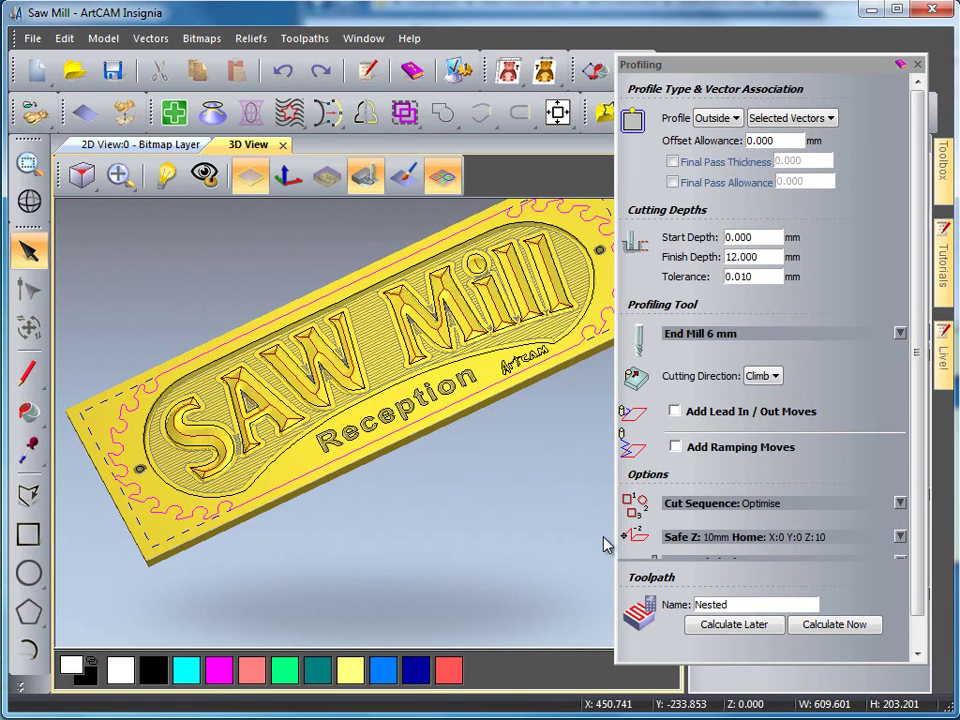
- Enable lead in/out moves as circular arcs with 12 mm distance and 12 mm radius
{"action": "left_click", "coordinate": [676, 413]}
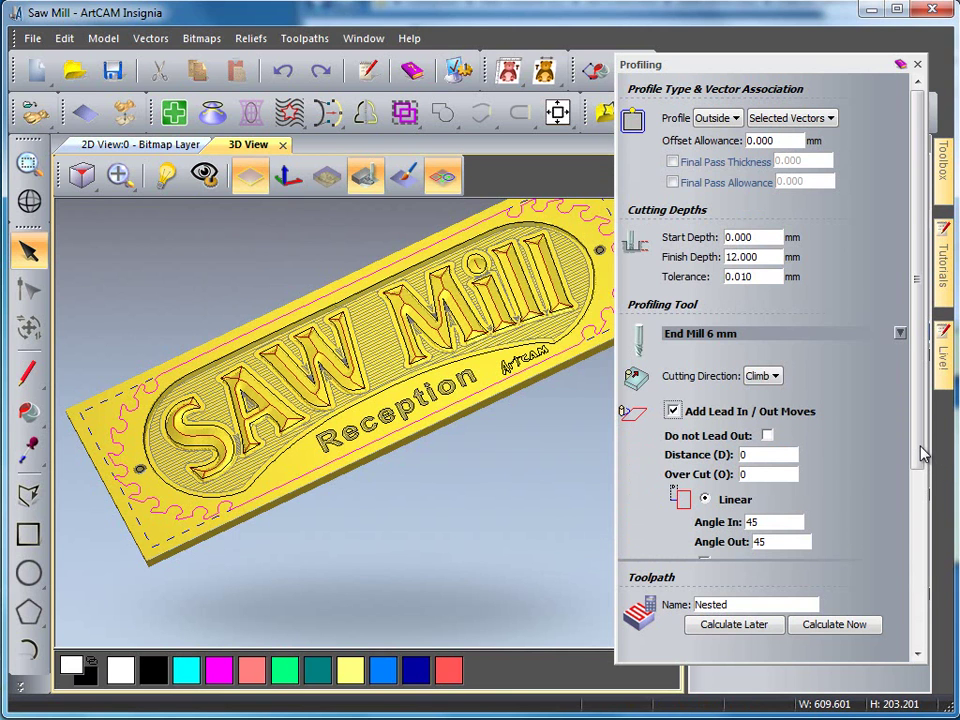
{"action": "left_click_drag", "start_coordinate": [924, 506], "coordinate": [926, 557]}
{"action": "double_click", "coordinate": [757, 385]}
{"action": "type", "text": "12"}
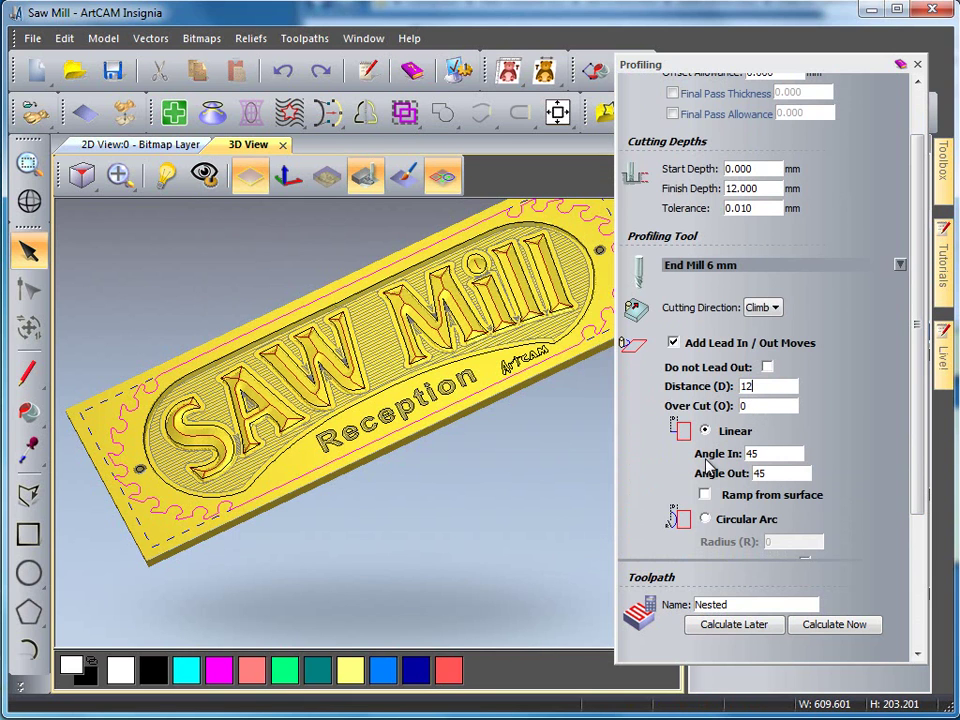
{"action": "left_click", "coordinate": [708, 520]}
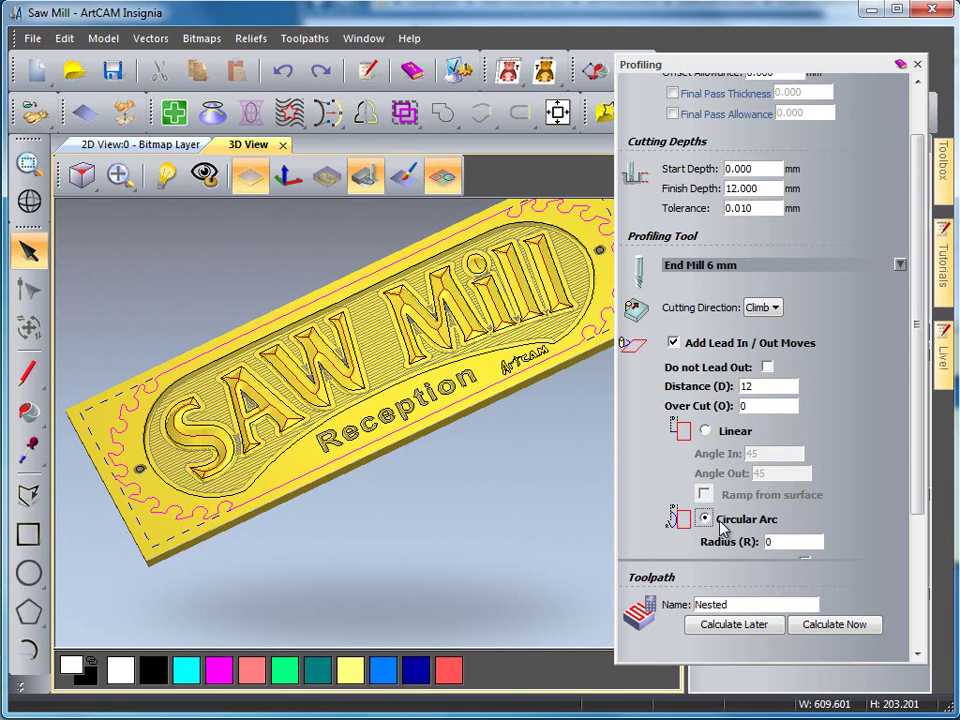
{"action": "double_click", "coordinate": [786, 540]}
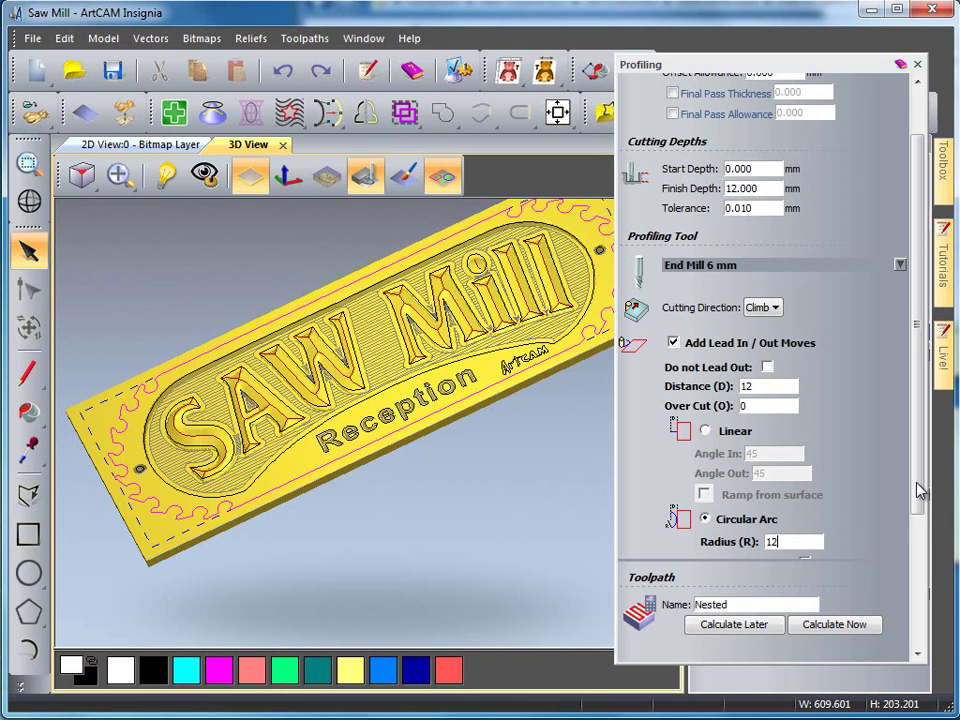
{"action": "left_click_drag", "start_coordinate": [921, 491], "coordinate": [930, 613]}
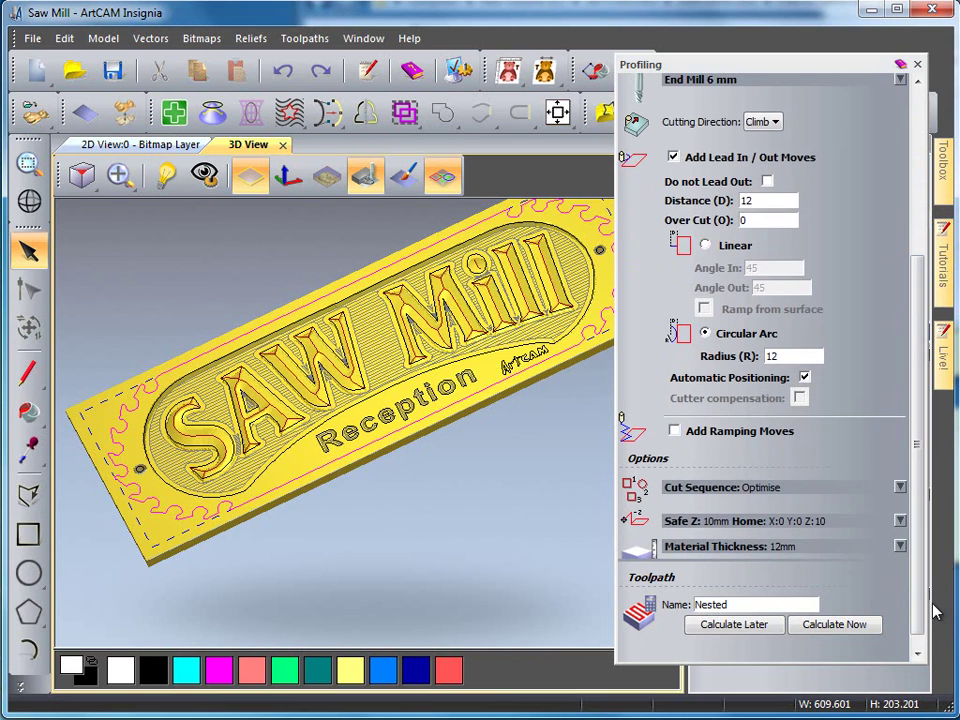
- Calculate the Profile toolpath around the gear border, inspect it near the top edge, then close the settings
{"action": "left_click", "coordinate": [835, 625]}
{"action": "scroll", "coordinate": [396, 484], "scroll_direction": "up", "scroll_amount": 5}
{"action": "left_click_drag", "start_coordinate": [351, 343], "coordinate": [437, 303]}
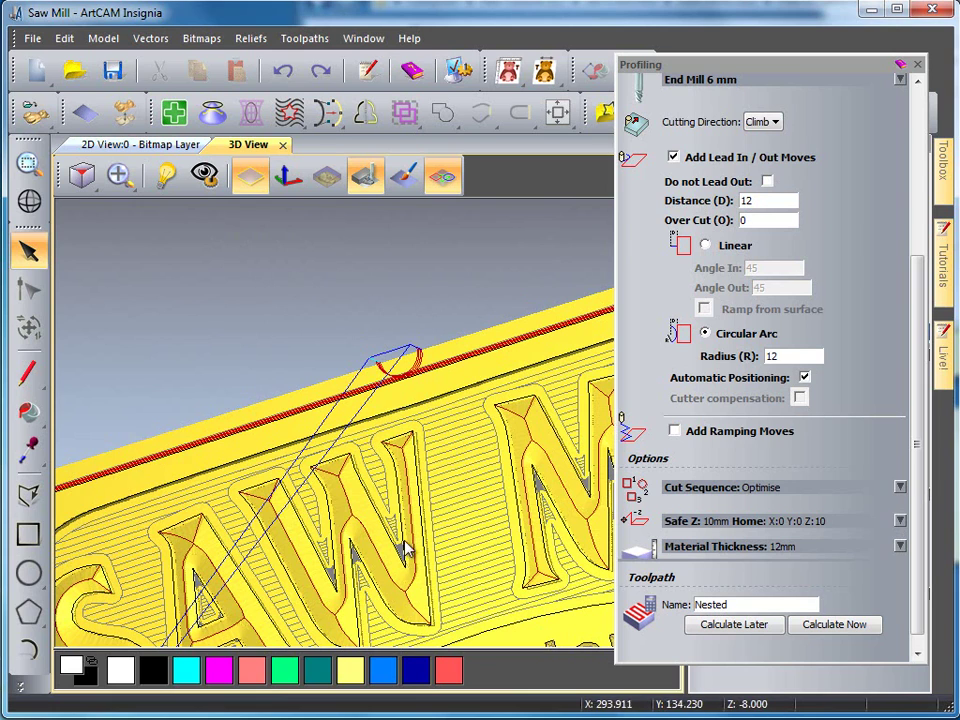
{"action": "scroll", "coordinate": [414, 440], "scroll_direction": "down", "scroll_amount": 3}
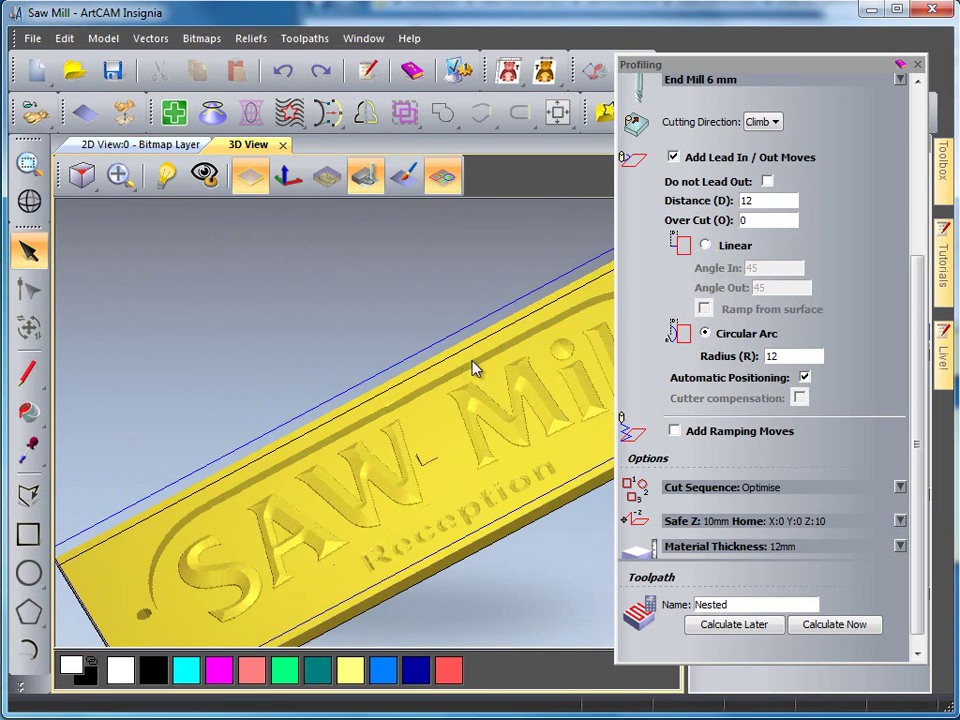
{"action": "left_click", "coordinate": [917, 66]}
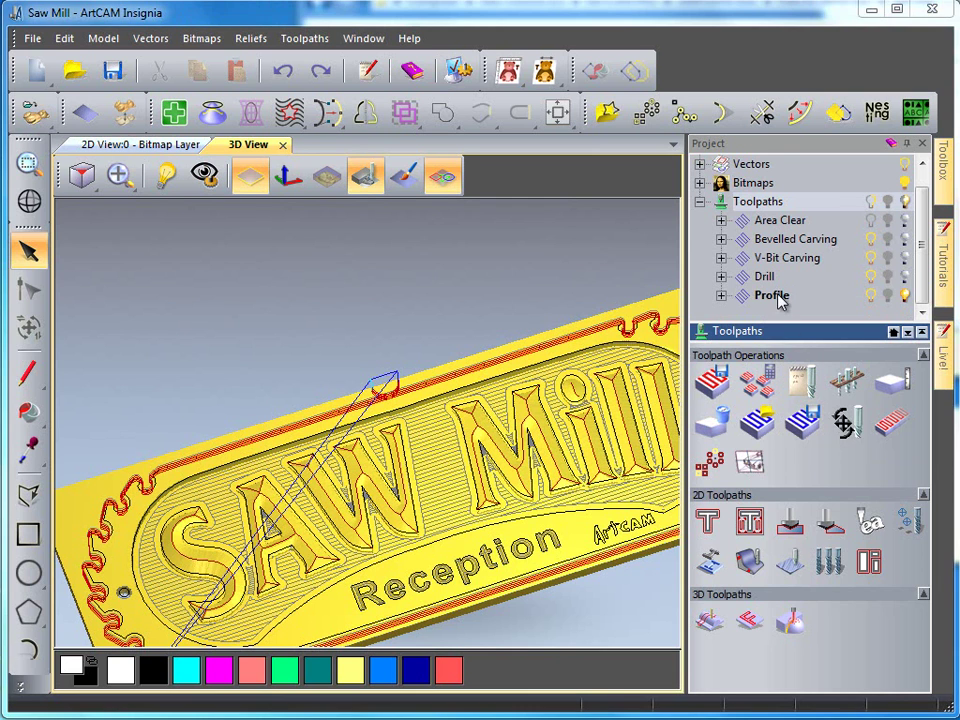
- Rename the Profile toolpath from its context menu, keeping the name Profile
{"action": "left_click", "coordinate": [779, 296]}
{"action": "right_click", "coordinate": [779, 297]}
{"action": "left_click", "coordinate": [834, 442]}
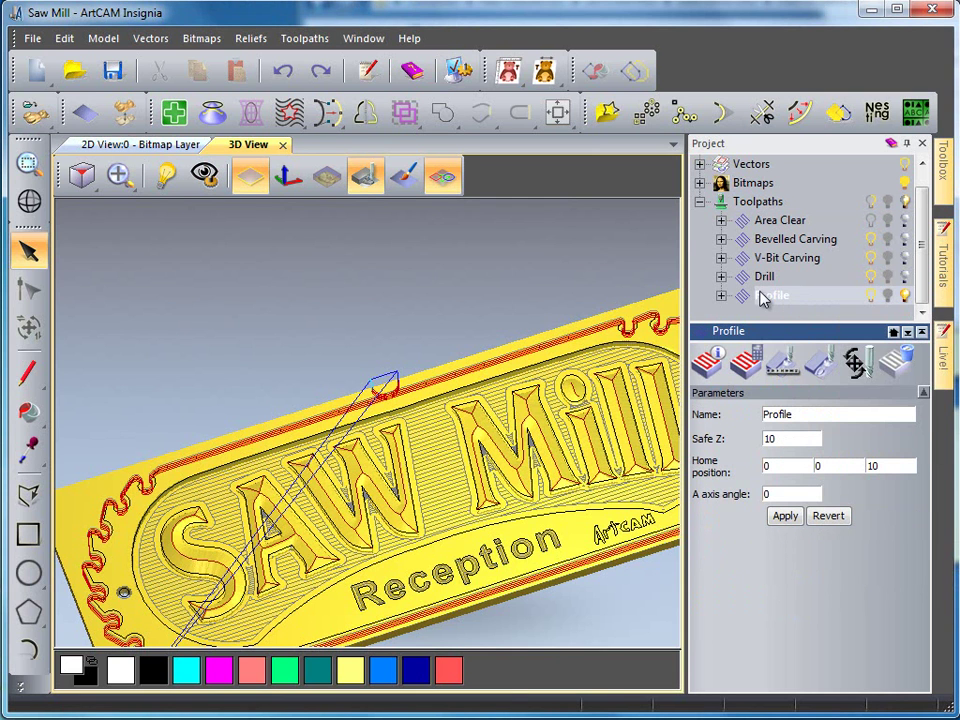
{"action": "key", "text": "Return"}
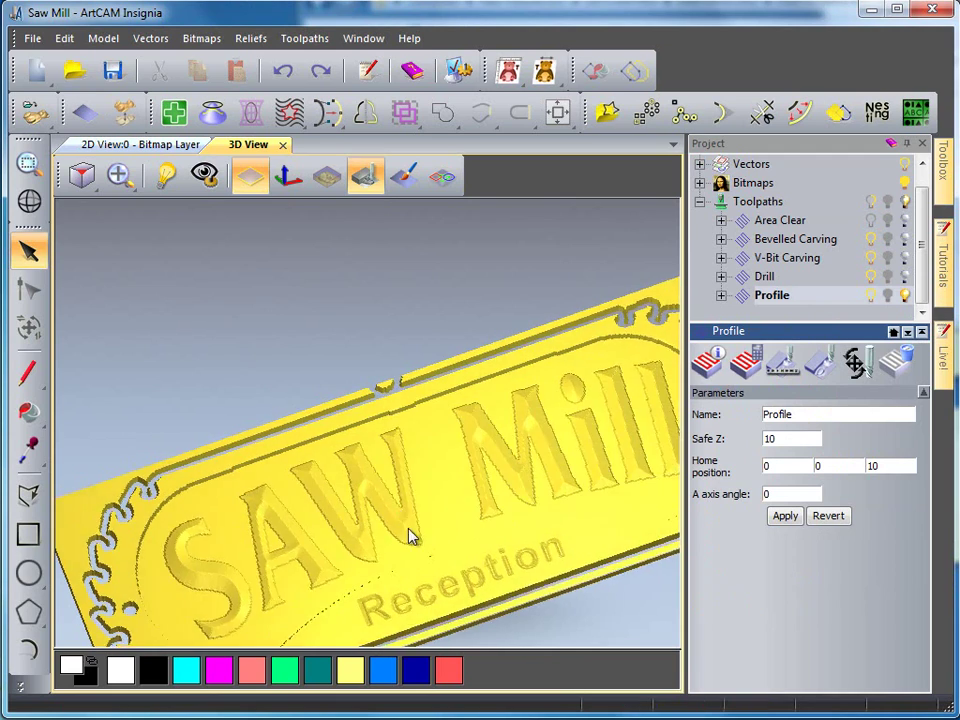
- Orbit to see the whole cut-out sign and expand Profile to show its End Mill 6 mm tool
{"action": "scroll", "coordinate": [407, 436], "scroll_direction": "down", "scroll_amount": 5}
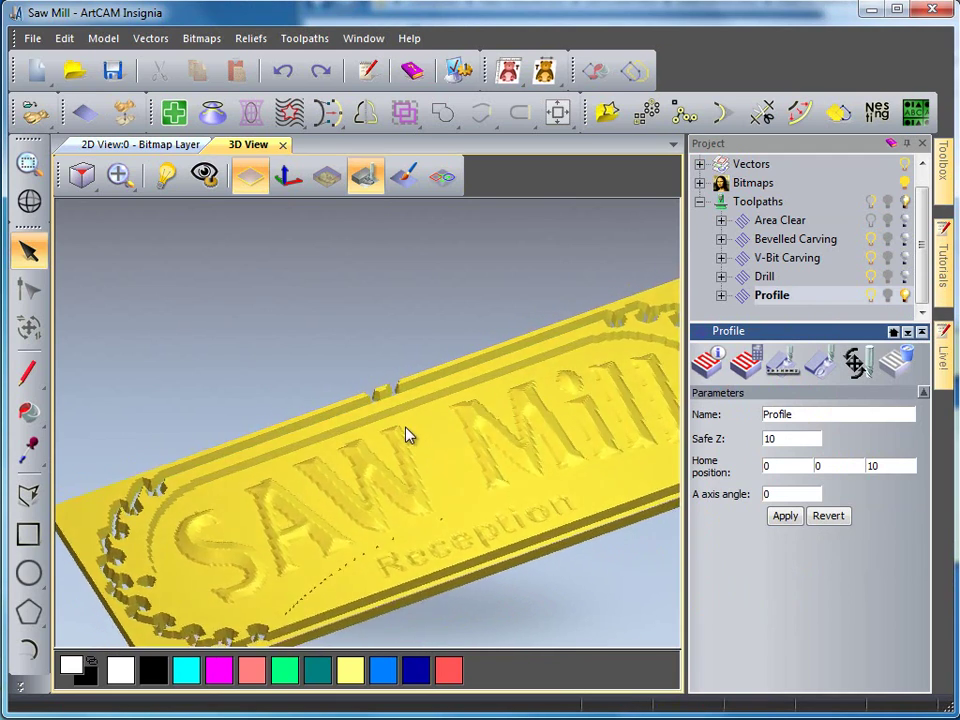
{"action": "left_click_drag", "start_coordinate": [407, 437], "coordinate": [392, 407]}
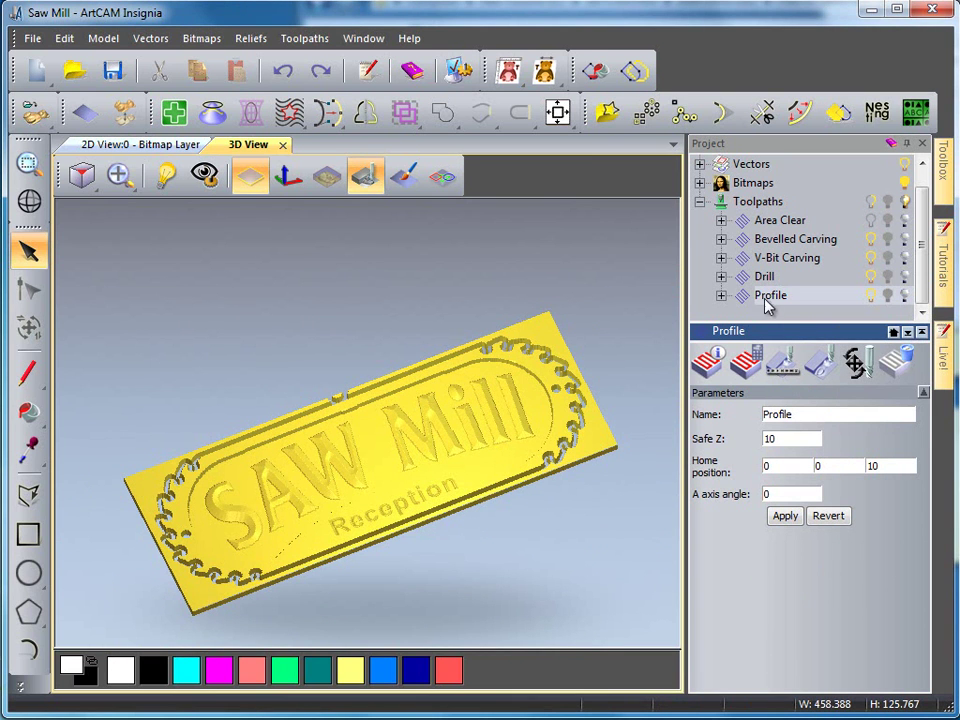
{"action": "left_click", "coordinate": [721, 295]}
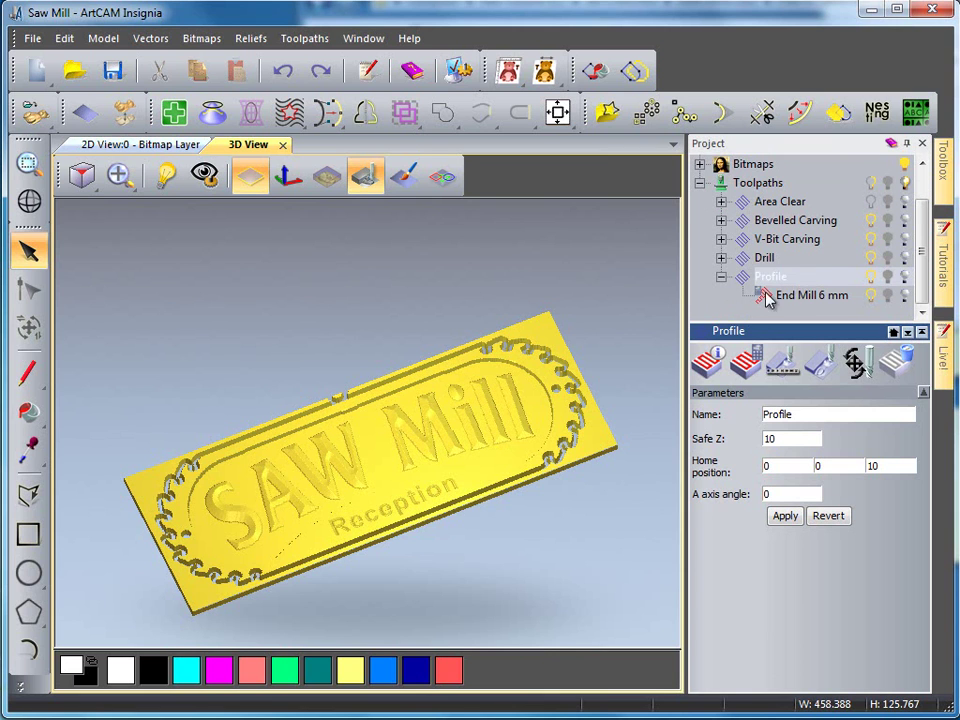
- Create four 3D bridges, thickness 1 and length 12, with the first bridge off the start point
{"action": "left_click", "coordinate": [790, 296]}
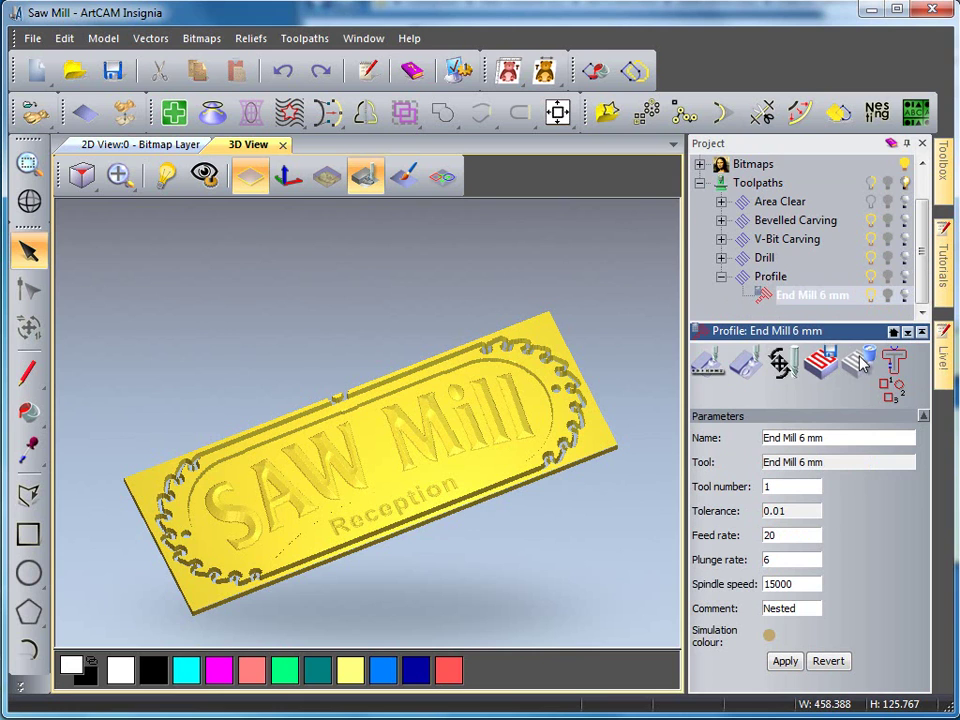
{"action": "left_click", "coordinate": [893, 367]}
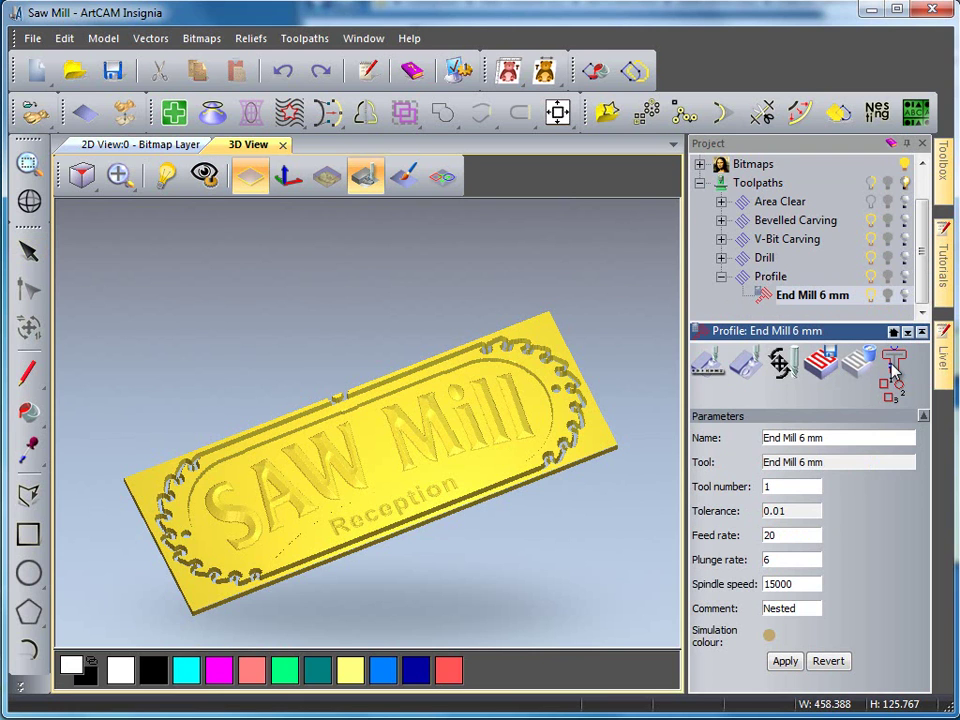
{"action": "left_click", "coordinate": [893, 367]}
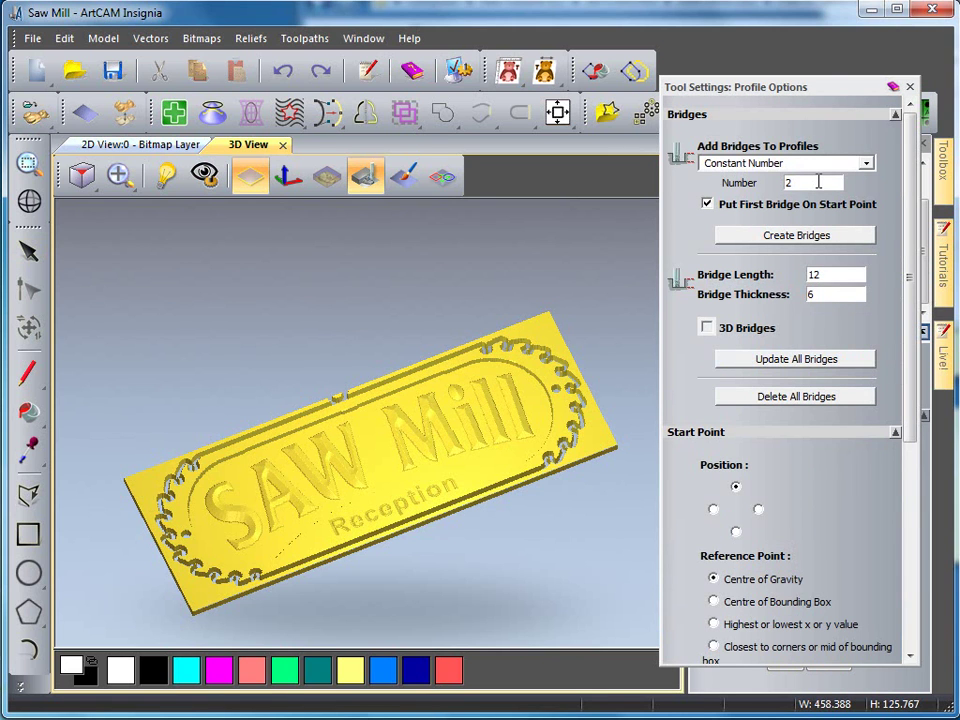
{"action": "left_click", "coordinate": [797, 203]}
{"action": "double_click", "coordinate": [811, 183]}
{"action": "type", "text": "4"}
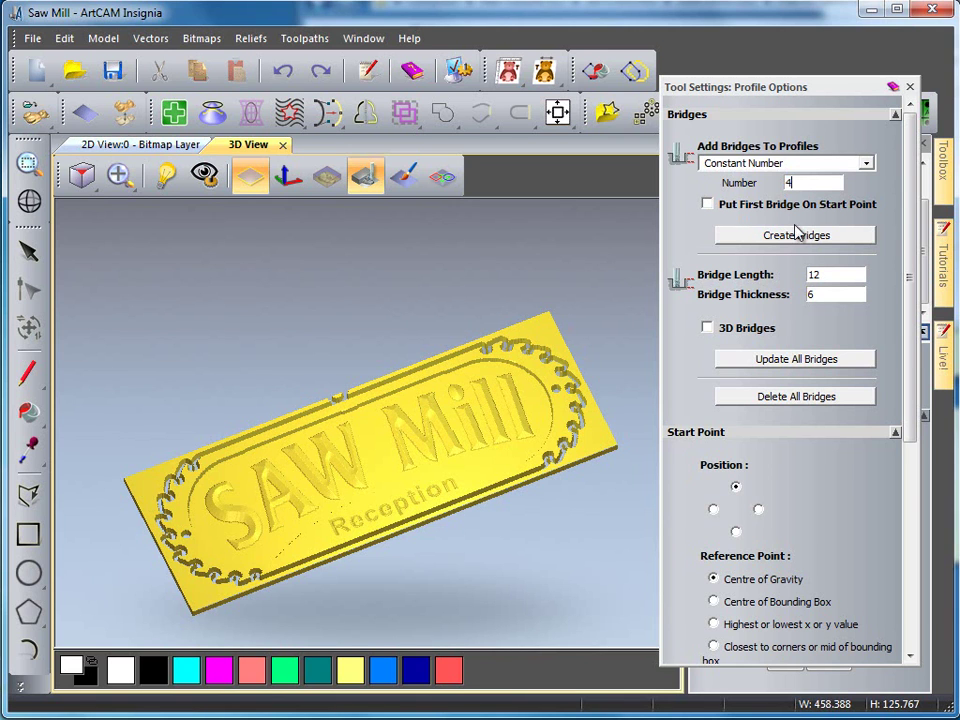
{"action": "double_click", "coordinate": [827, 297]}
{"action": "type", "text": "1"}
{"action": "left_click", "coordinate": [707, 329]}
{"action": "left_click", "coordinate": [766, 238]}
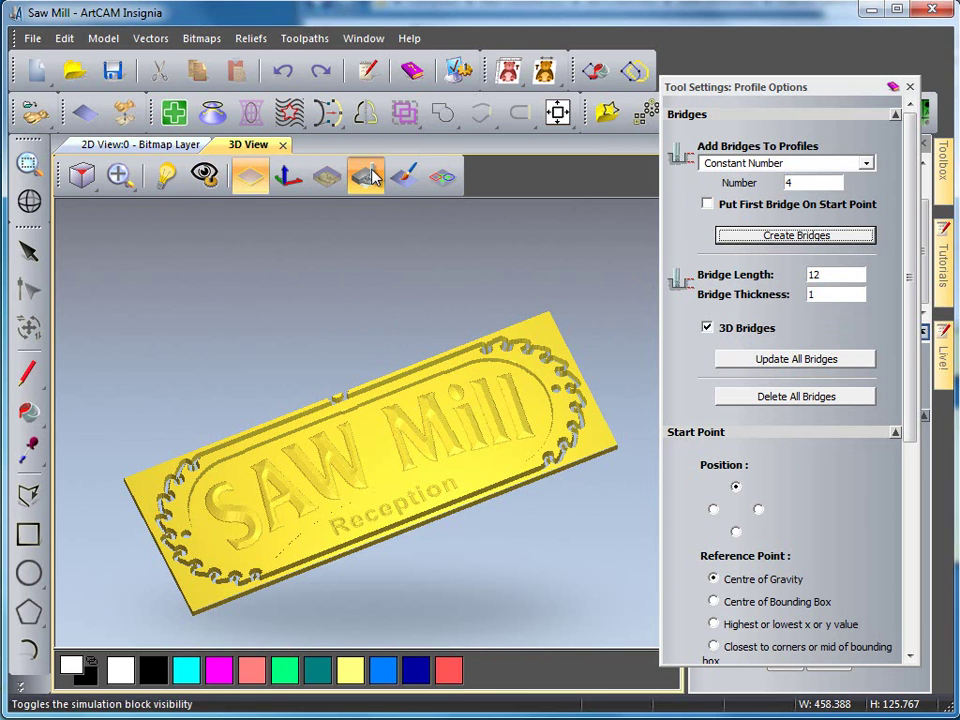
- In 2D view, slide the top-left, top-right and bottom markers onto the straight edges, then return to 3D
{"action": "left_click", "coordinate": [140, 144]}
{"action": "scroll", "coordinate": [287, 385], "scroll_direction": "up", "scroll_amount": 2}
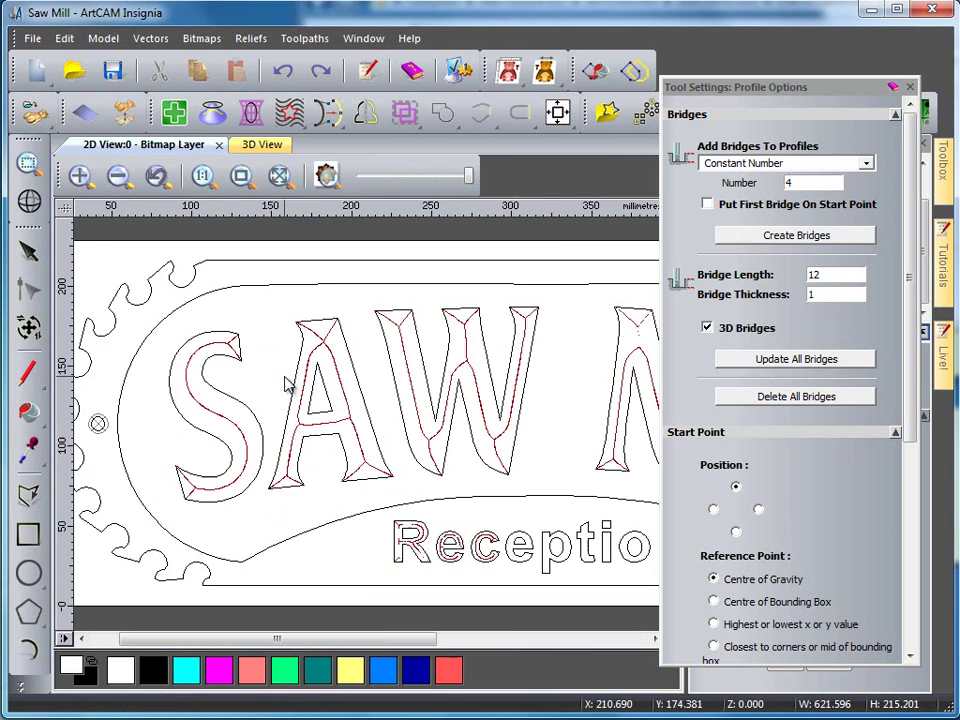
{"action": "scroll", "coordinate": [287, 385], "scroll_direction": "up", "scroll_amount": 2}
{"action": "scroll", "coordinate": [280, 300], "scroll_direction": "down", "scroll_amount": 2}
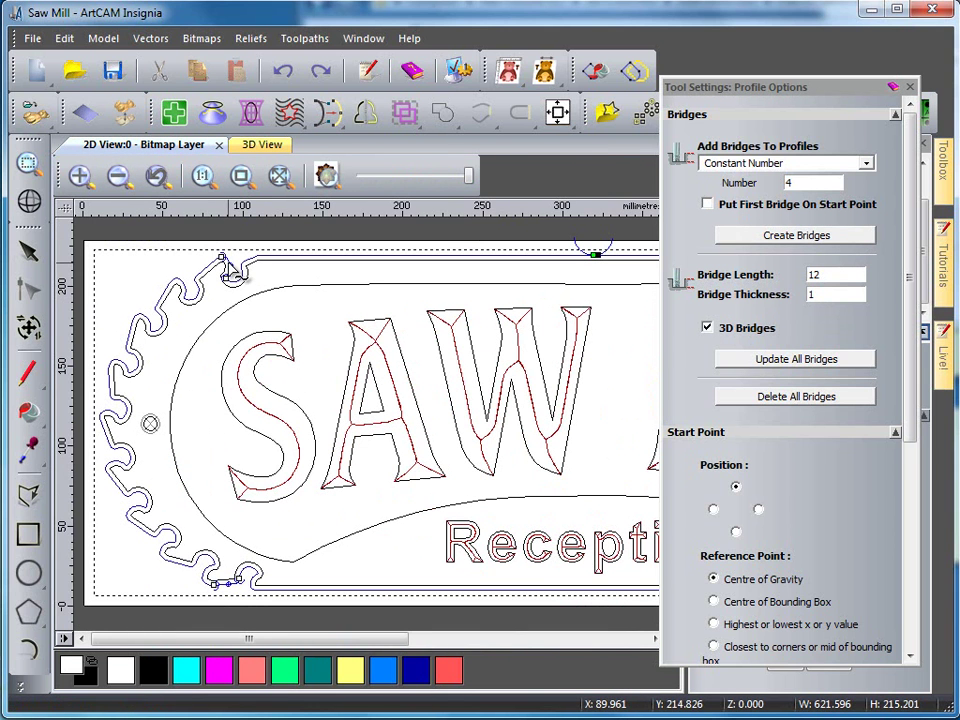
{"action": "mouse_move", "coordinate": [231, 270]}
{"action": "left_mouse_down"}
{"action": "mouse_move", "coordinate": [306, 266]}
{"action": "mouse_move", "coordinate": [304, 258]}
{"action": "left_mouse_up"}
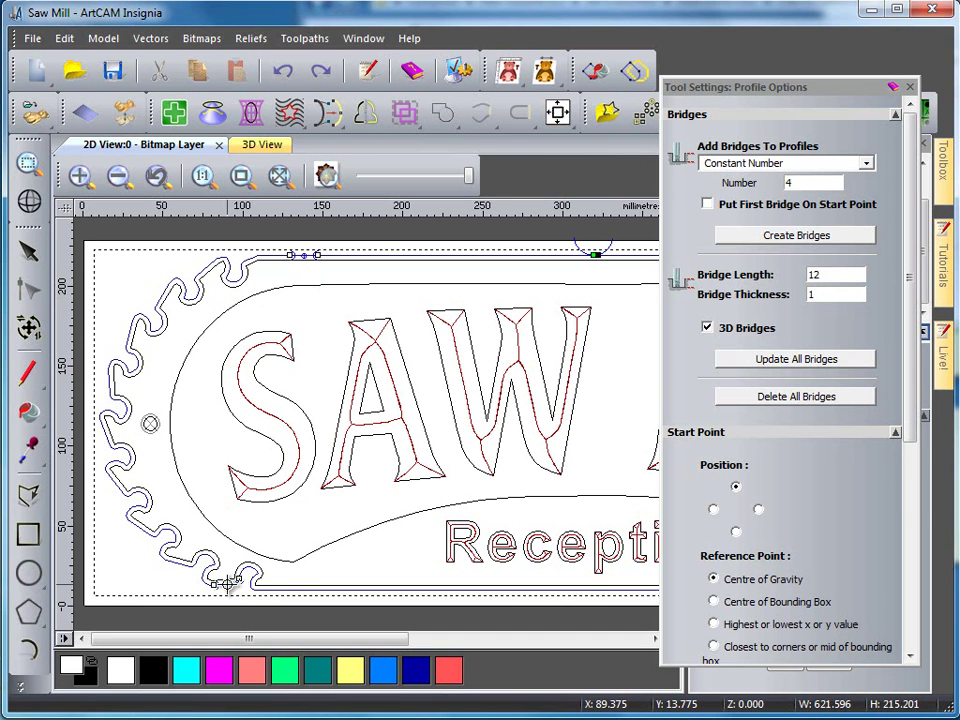
{"action": "scroll", "coordinate": [540, 428], "scroll_direction": "down", "scroll_amount": 1}
{"action": "scroll", "coordinate": [480, 400], "scroll_direction": "up", "scroll_amount": 1}
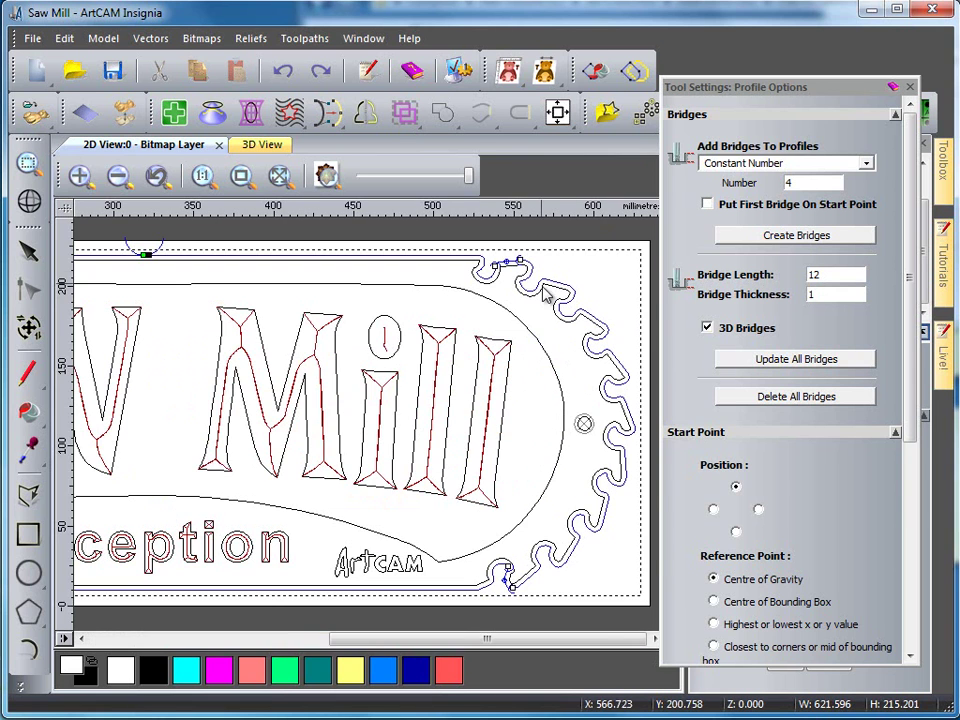
{"action": "mouse_move", "coordinate": [525, 275]}
{"action": "left_mouse_down"}
{"action": "mouse_move", "coordinate": [504, 262]}
{"action": "mouse_move", "coordinate": [433, 257]}
{"action": "left_mouse_up"}
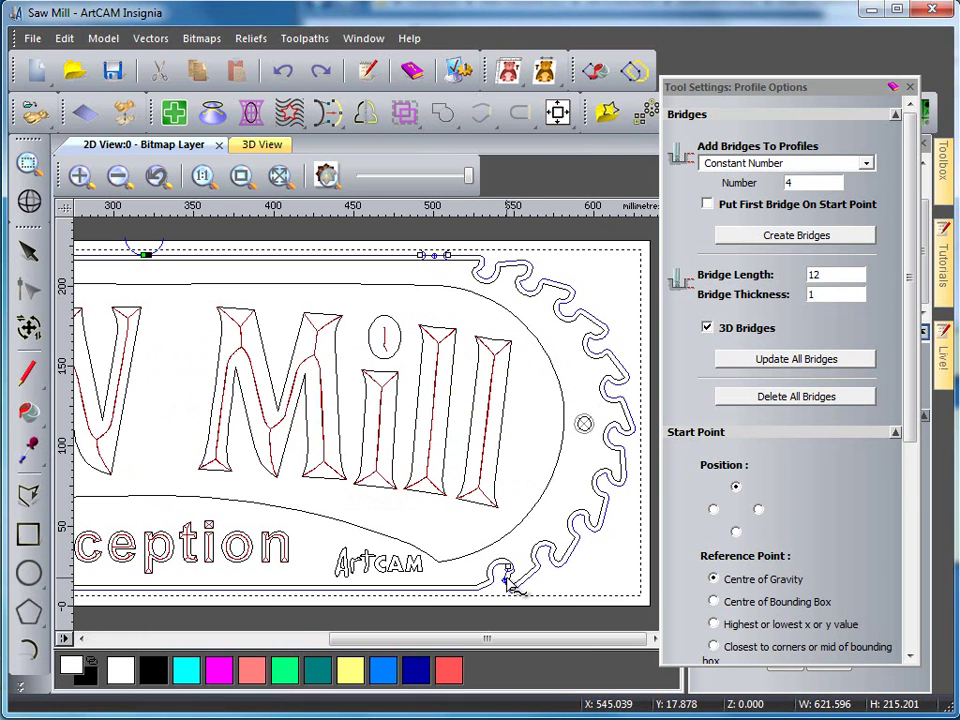
{"action": "mouse_move", "coordinate": [507, 578]}
{"action": "left_mouse_down"}
{"action": "mouse_move", "coordinate": [435, 594]}
{"action": "mouse_move", "coordinate": [446, 596]}
{"action": "left_mouse_up"}
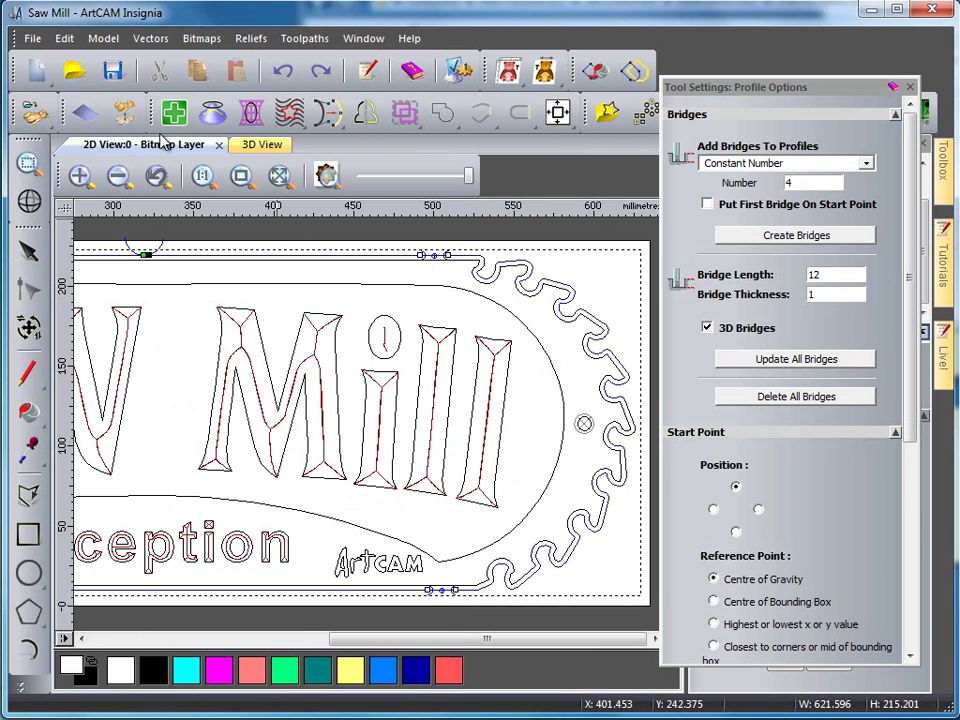
{"action": "left_click", "coordinate": [262, 144]}
{"action": "scroll", "coordinate": [913, 475], "scroll_direction": "down", "scroll_amount": 2}
- Apply the circular-arc lead settings to the profile and close Profile Options
{"action": "left_click_drag", "start_coordinate": [913, 475], "coordinate": [911, 640]}
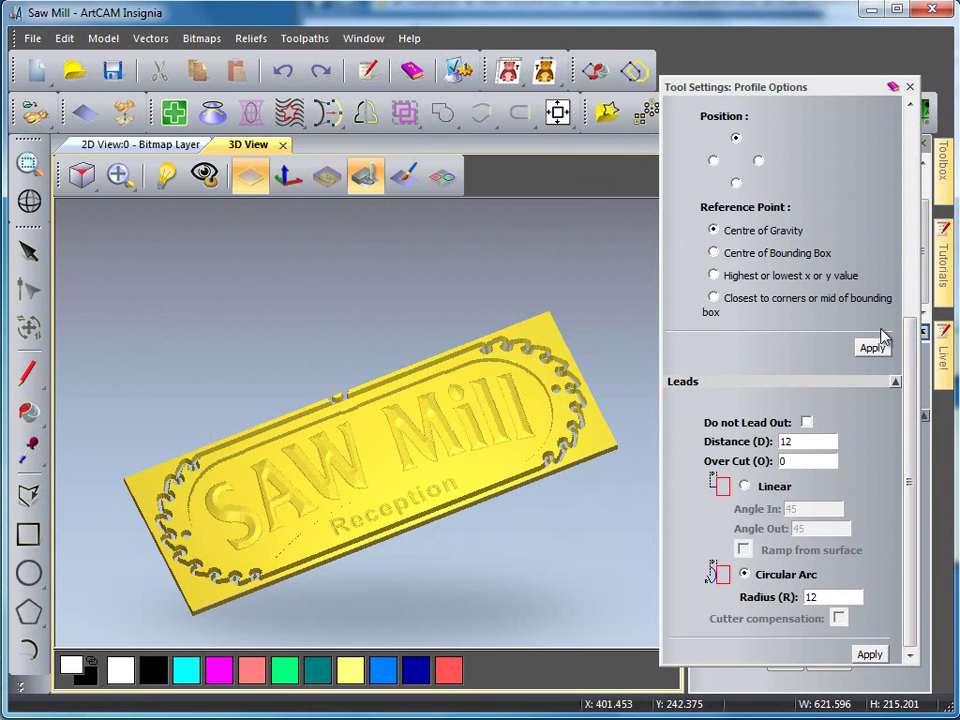
{"action": "left_click", "coordinate": [869, 654]}
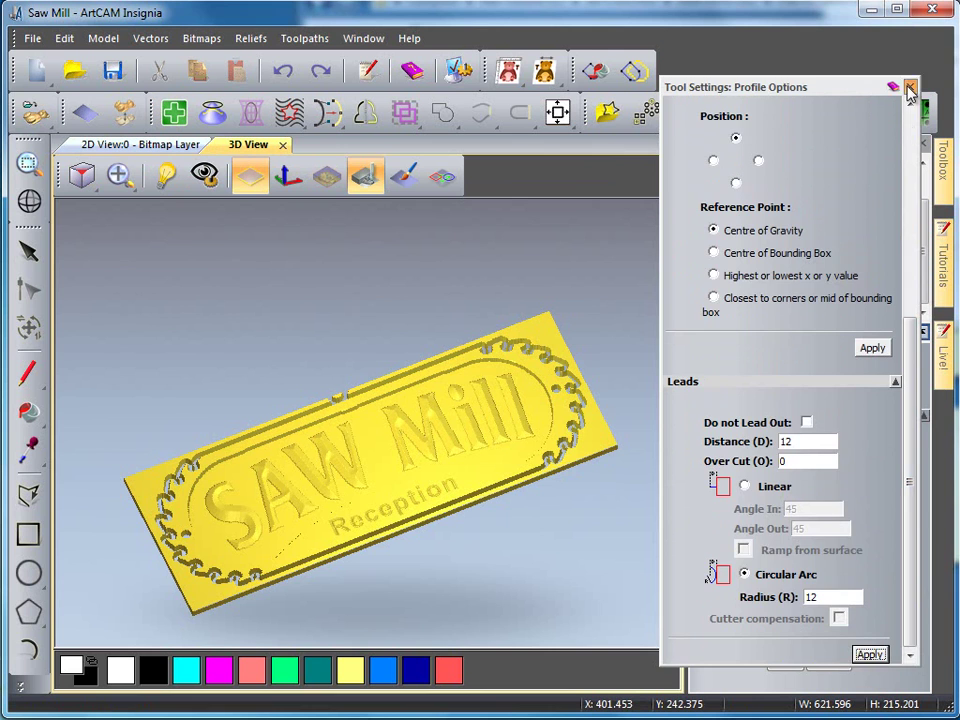
{"action": "left_click", "coordinate": [909, 89]}
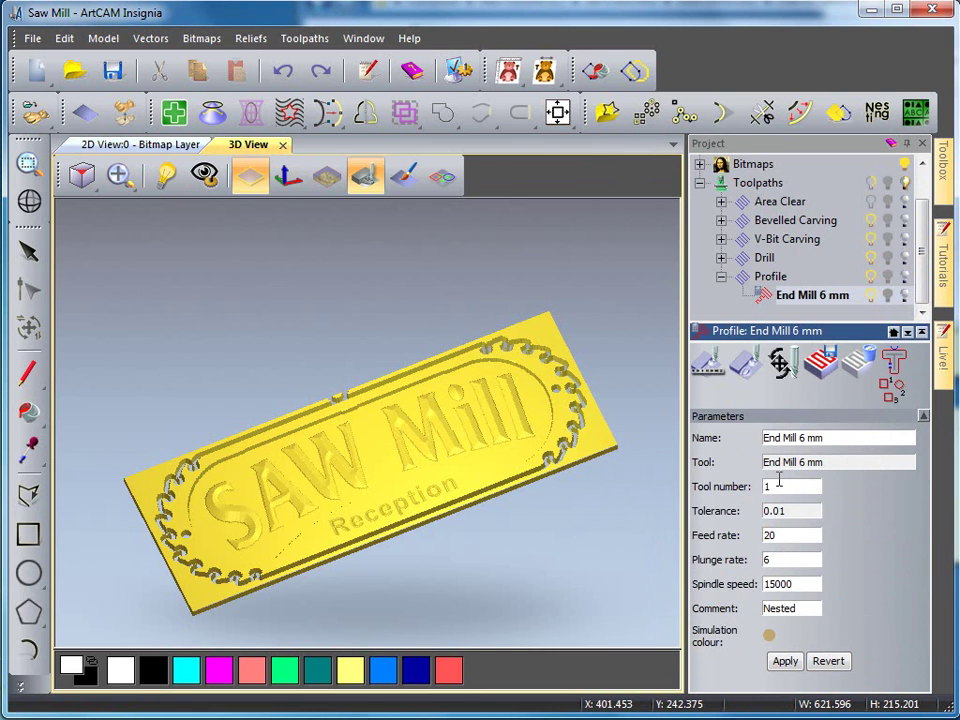
- Delete the existing simulation from the Toolpaths group, leaving a plain block
{"action": "left_click", "coordinate": [748, 185]}
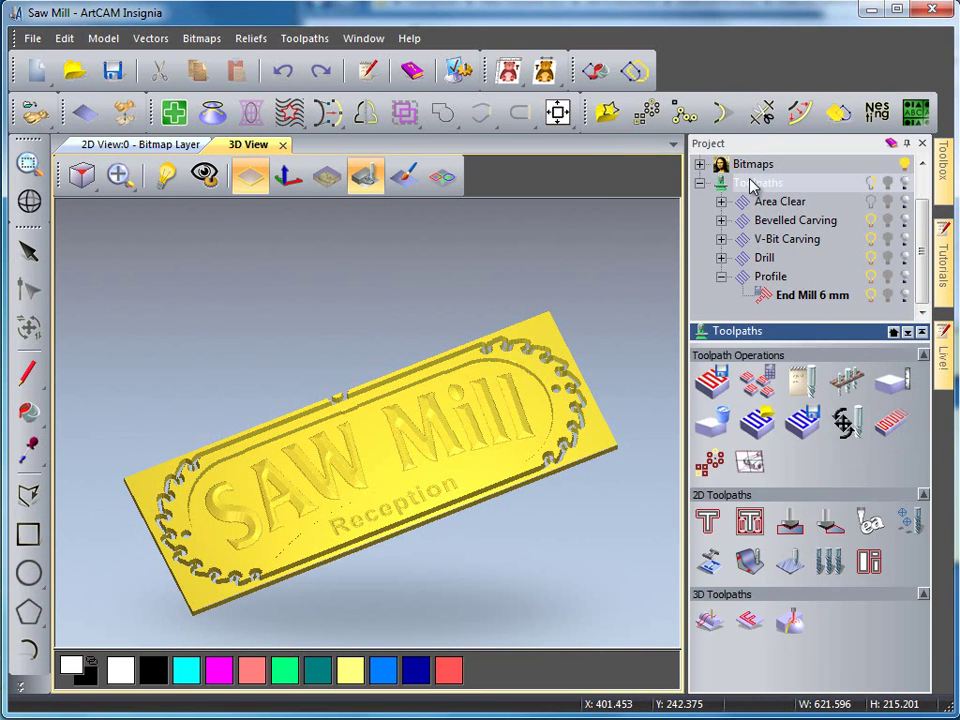
{"action": "right_click", "coordinate": [750, 186]}
{"action": "left_click", "coordinate": [815, 412]}
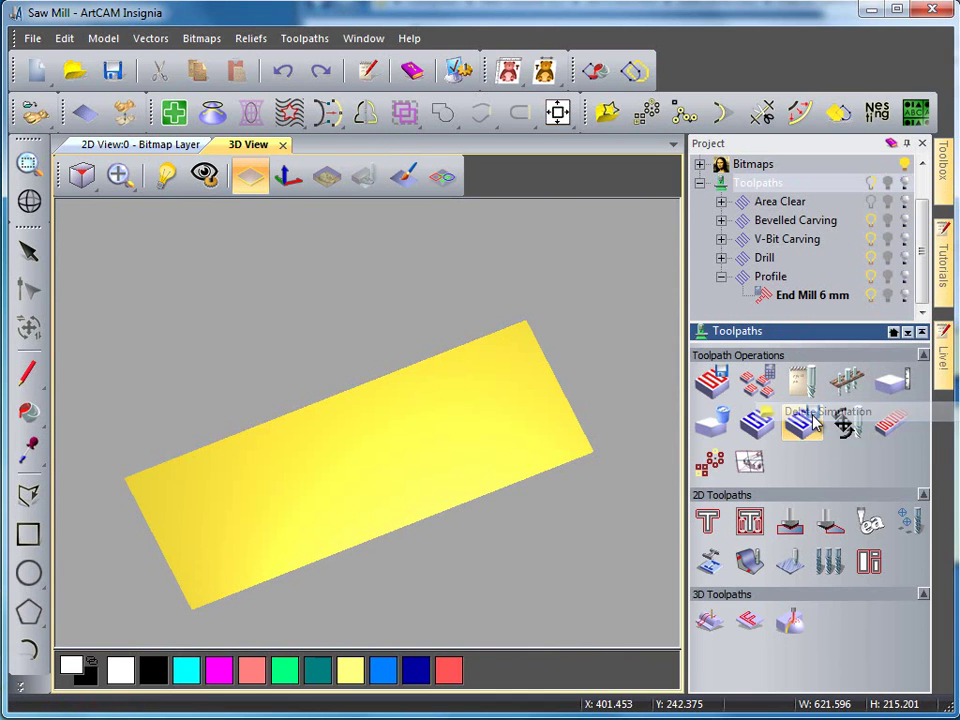
- Simulate all five toolpaths in the block and rotate to inspect the bridged gear-border cut-out
{"action": "right_click", "coordinate": [752, 192]}
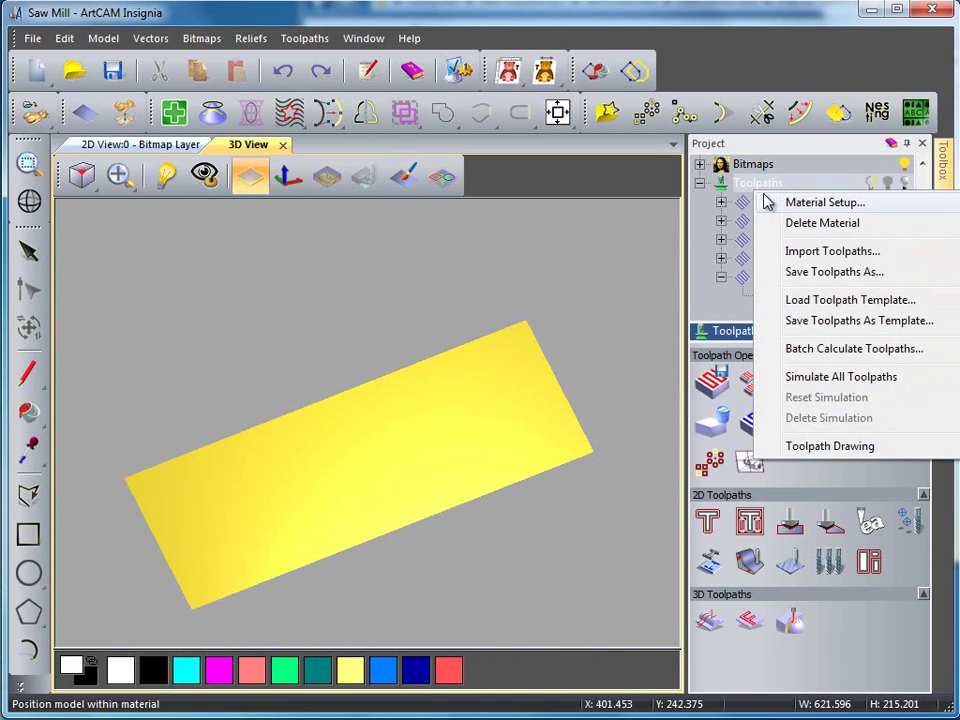
{"action": "left_click", "coordinate": [821, 376]}
{"action": "left_click", "coordinate": [407, 522]}
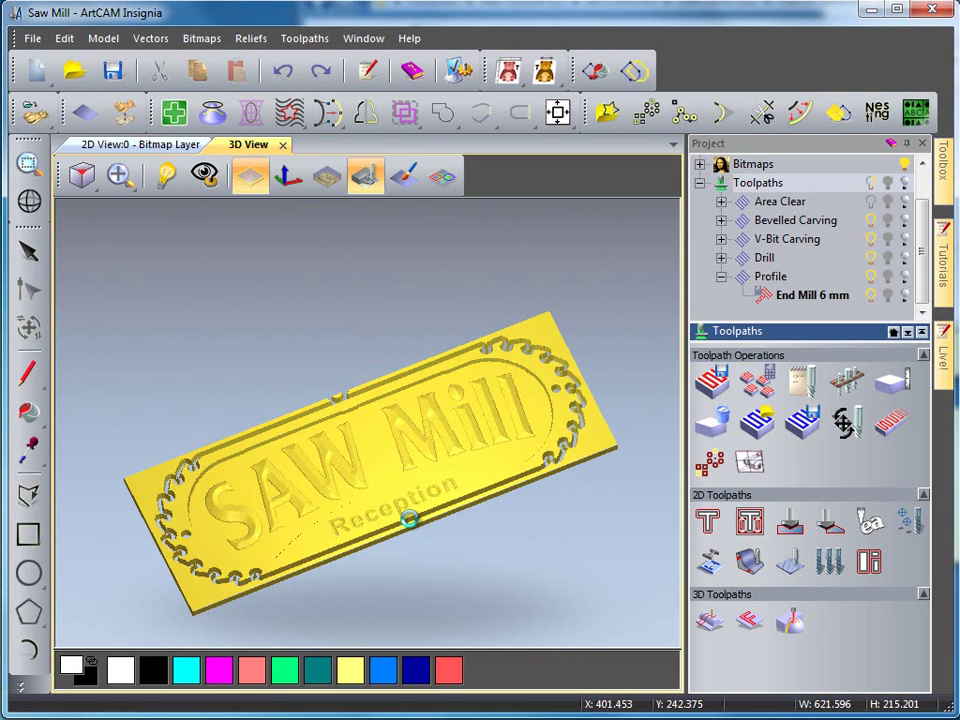
{"action": "scroll", "coordinate": [440, 452], "scroll_direction": "up", "scroll_amount": 8}
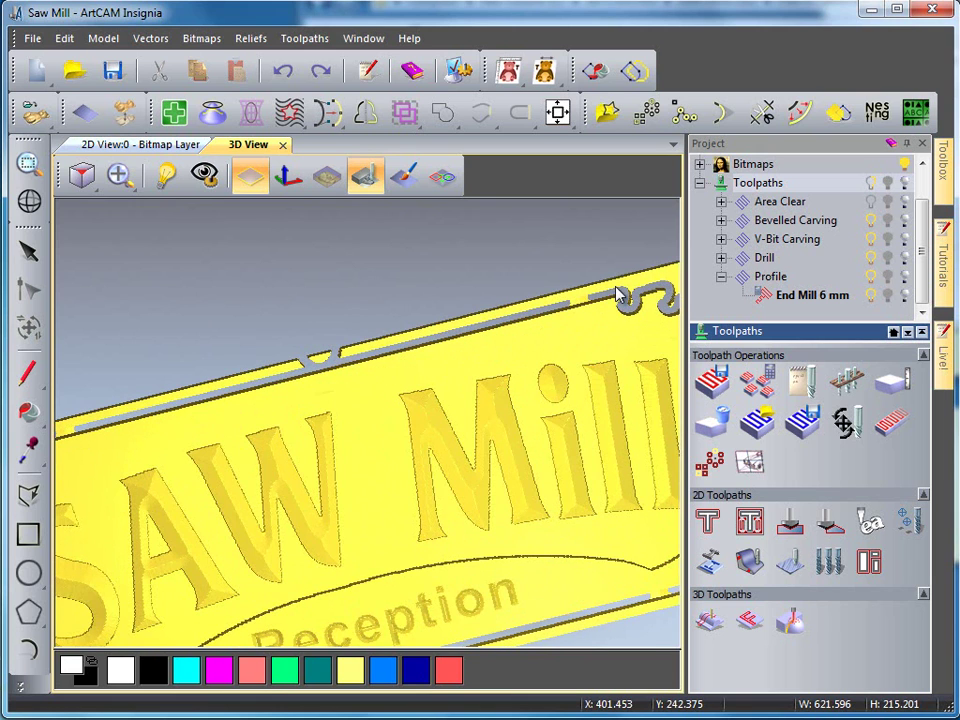
{"action": "left_click_drag", "start_coordinate": [510, 446], "coordinate": [425, 398]}
{"action": "scroll", "coordinate": [425, 398], "scroll_direction": "down", "scroll_amount": 8}
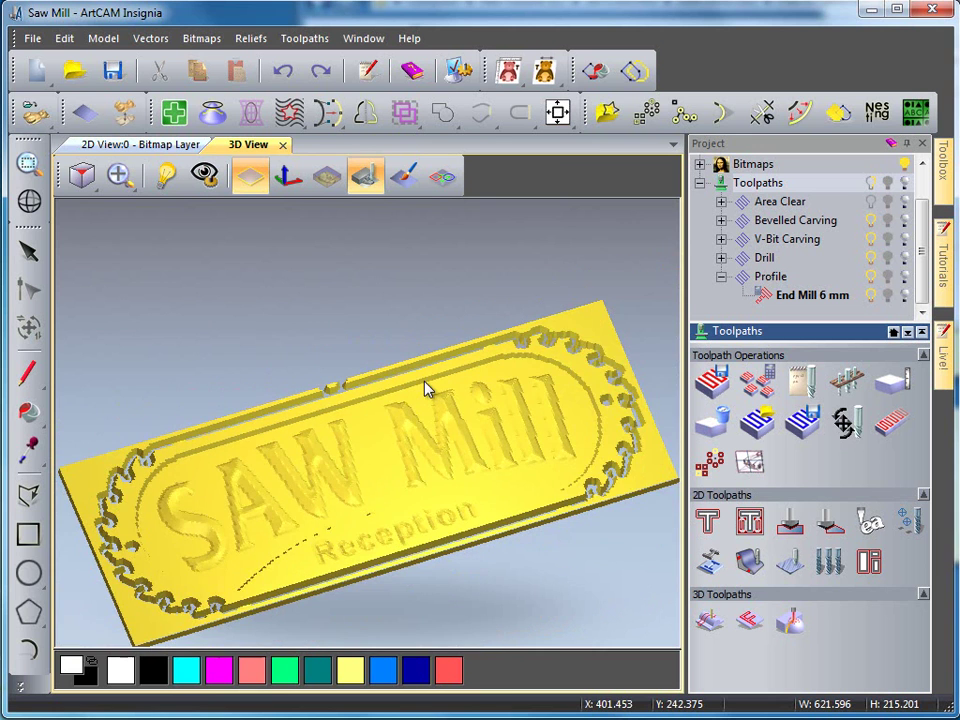
- Set the 3D graphics simulation material to Beech (H) and apply it
{"action": "left_click", "coordinate": [205, 176]}
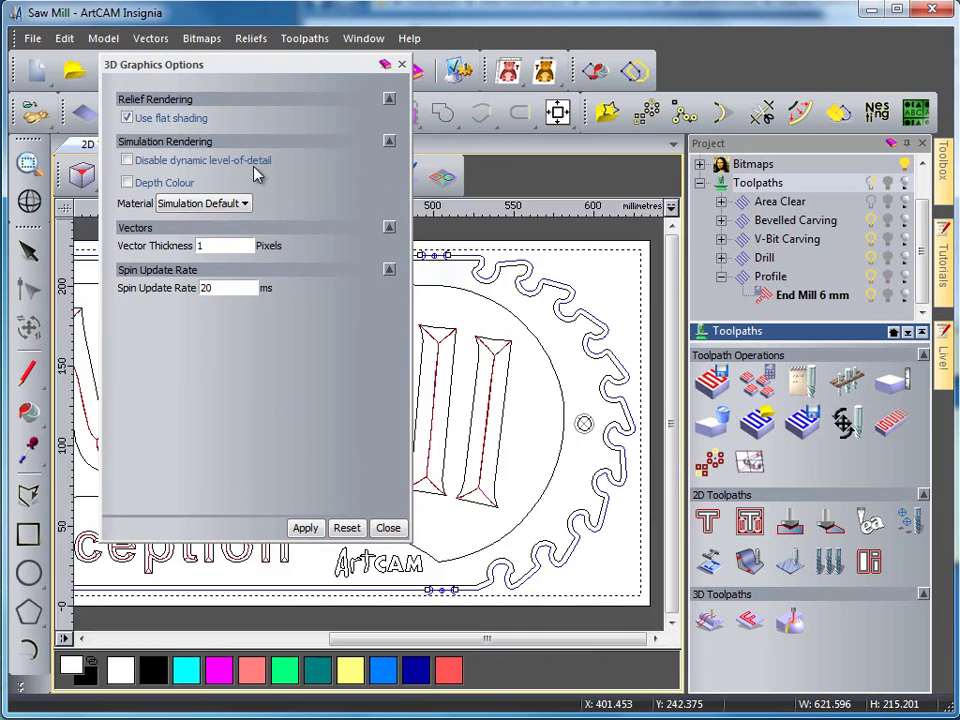
{"action": "left_click", "coordinate": [246, 204]}
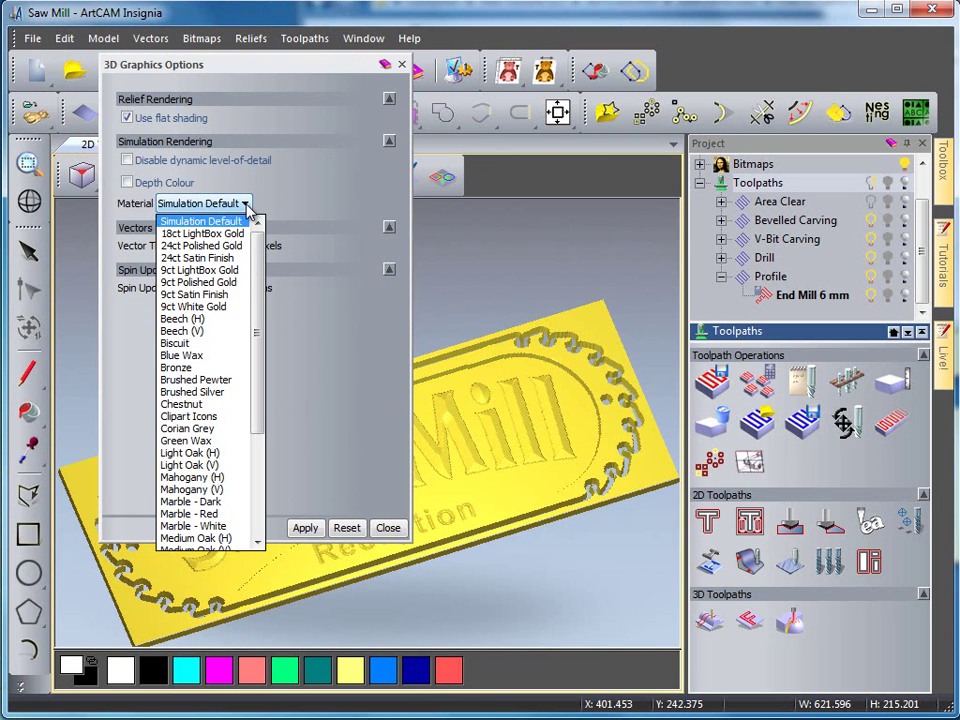
{"action": "scroll", "coordinate": [257, 303], "scroll_direction": "down", "scroll_amount": 1}
{"action": "left_click", "coordinate": [212, 306]}
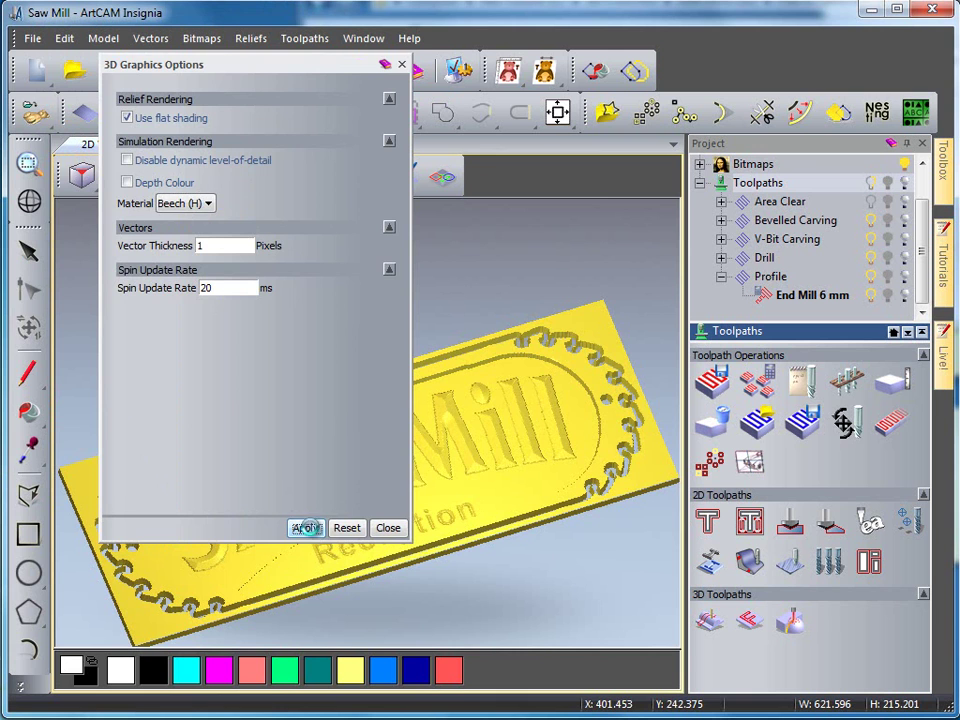
{"action": "left_click", "coordinate": [305, 527]}
{"action": "left_click", "coordinate": [386, 530]}
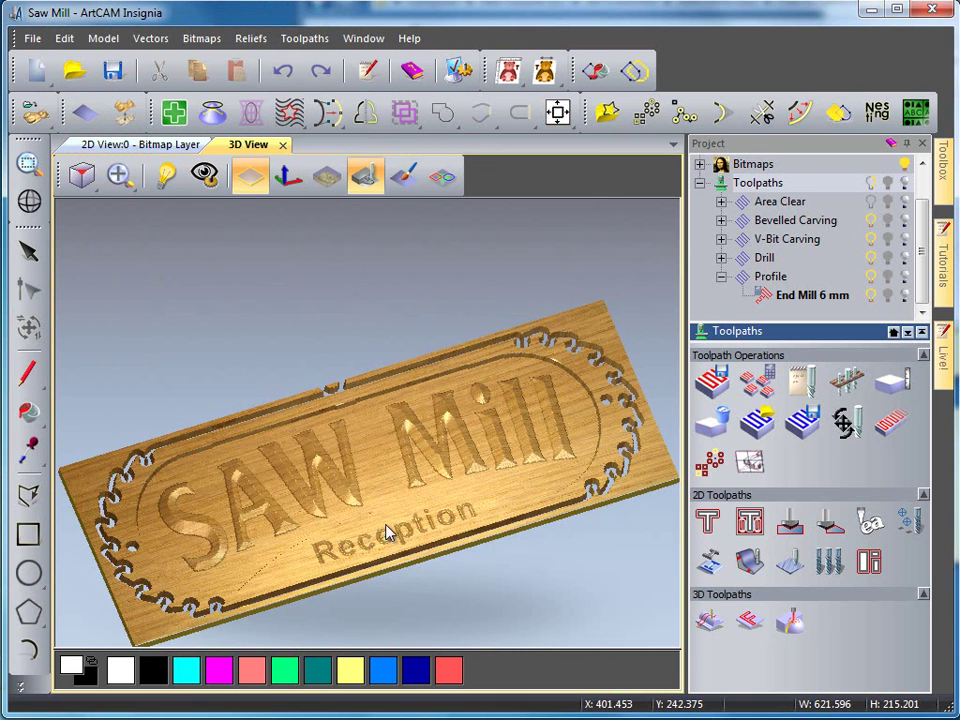
{"action": "mouse_move", "coordinate": [388, 523]}
{"action": "left_mouse_down"}
{"action": "mouse_move", "coordinate": [388, 497]}
{"action": "mouse_move", "coordinate": [384, 543]}
{"action": "left_mouse_up"}
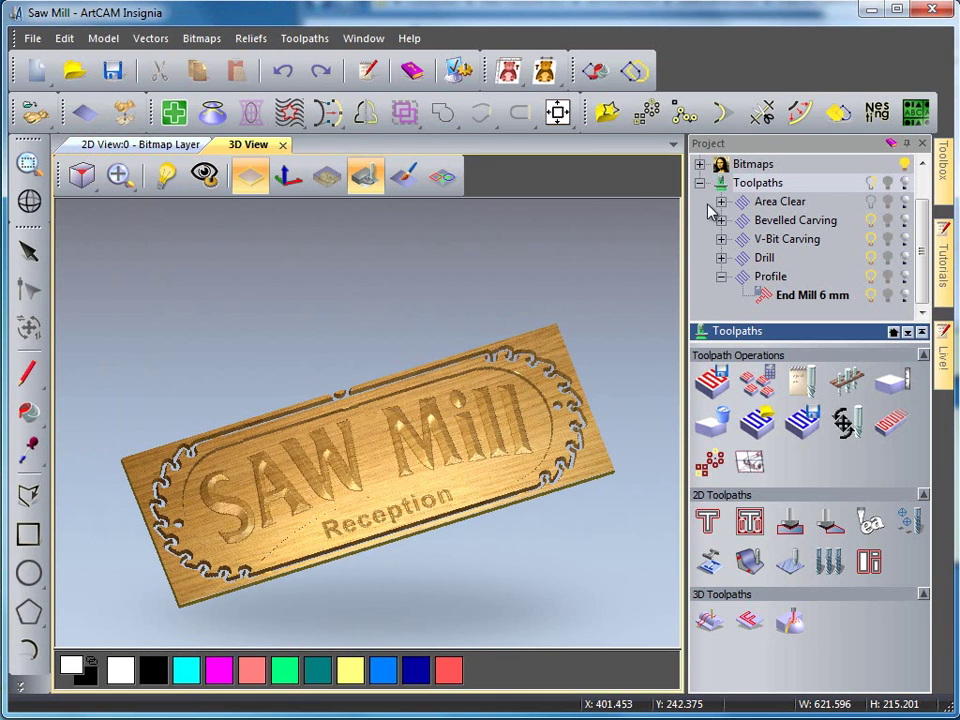
- Open Save Toolpaths As with Profile - End Mill 6 mm queued, keeping the 2D HPGL (*.plt) format
{"action": "right_click", "coordinate": [744, 189]}
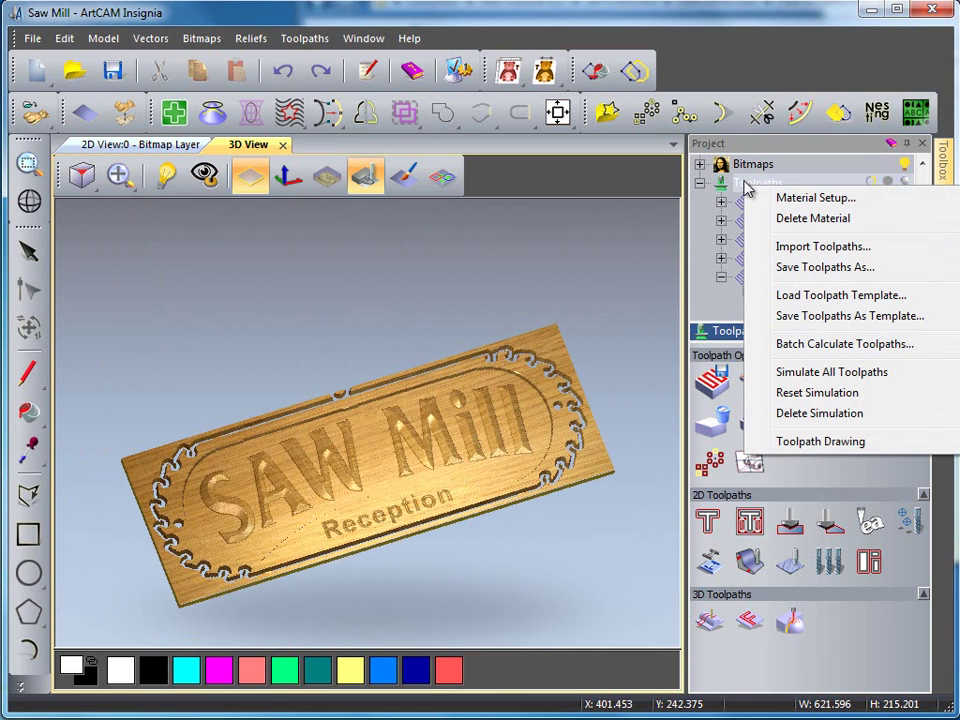
{"action": "left_click", "coordinate": [795, 268]}
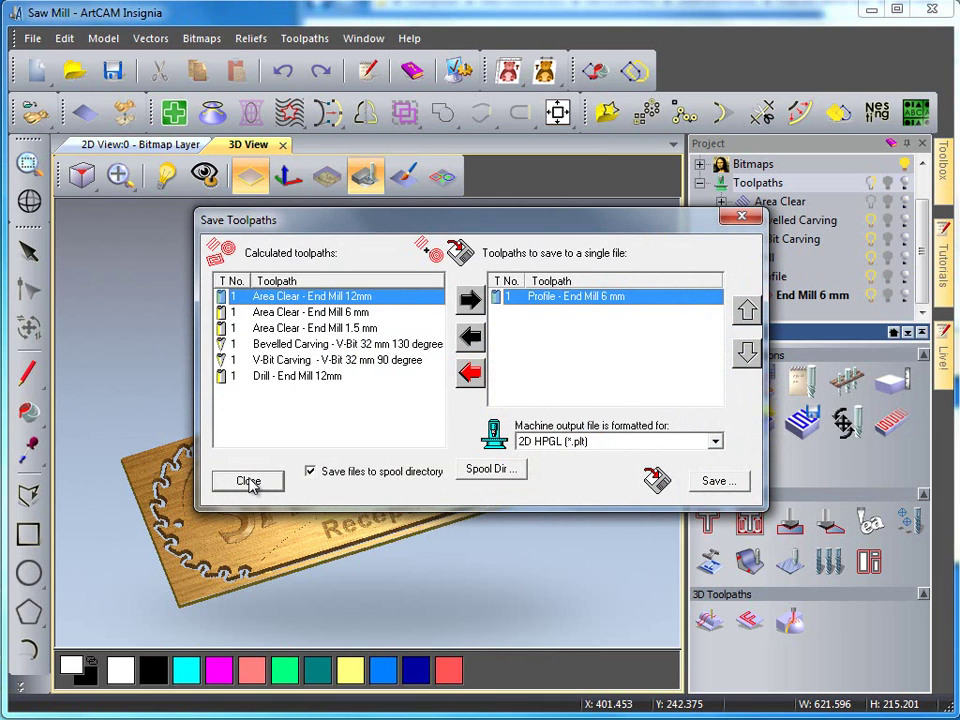
{"action": "left_click", "coordinate": [645, 442]}
{"action": "scroll", "coordinate": [645, 470], "scroll_direction": "down", "scroll_amount": 2}
{"action": "scroll", "coordinate": [645, 470], "scroll_direction": "down", "scroll_amount": 5}
{"action": "scroll", "coordinate": [645, 470], "scroll_direction": "up", "scroll_amount": 8}
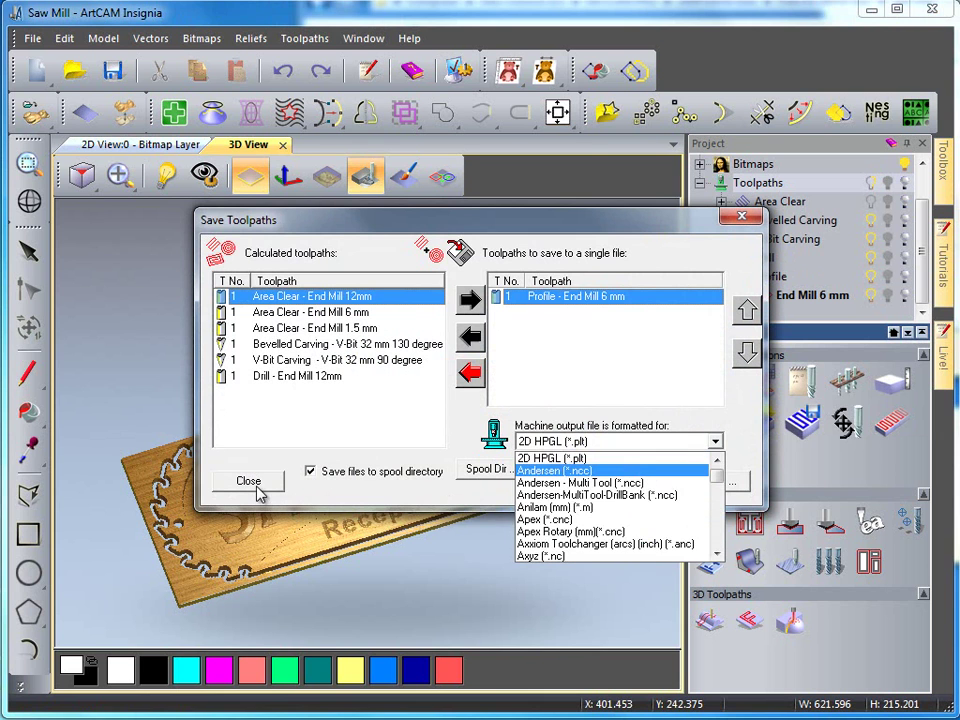